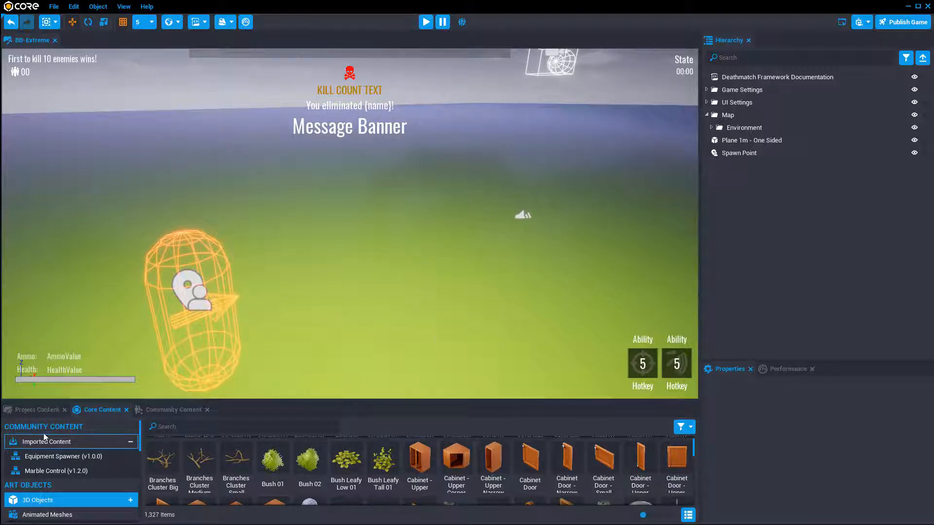
# Step: Find the Equipment object in Core Content with the search "equip" and add it to the scene hierarchy
pyautogui.click(131, 441)
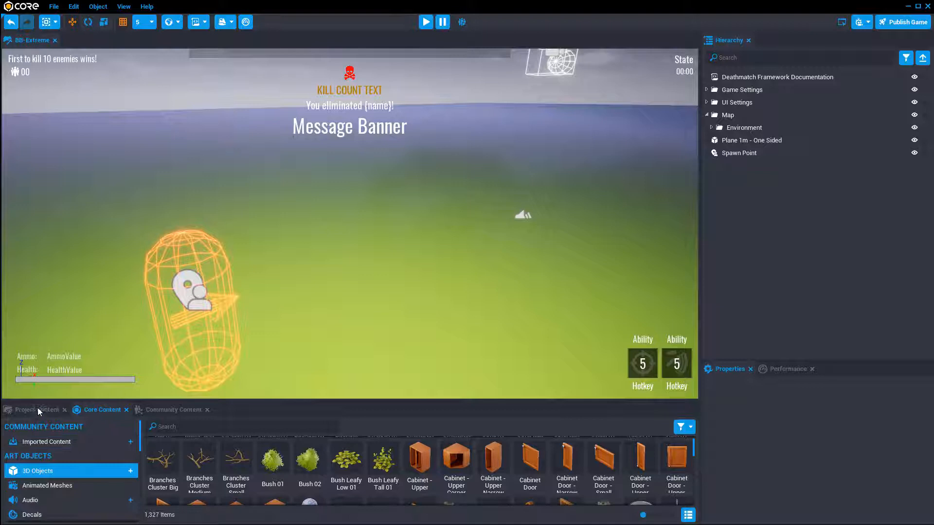
pyautogui.click(190, 428)
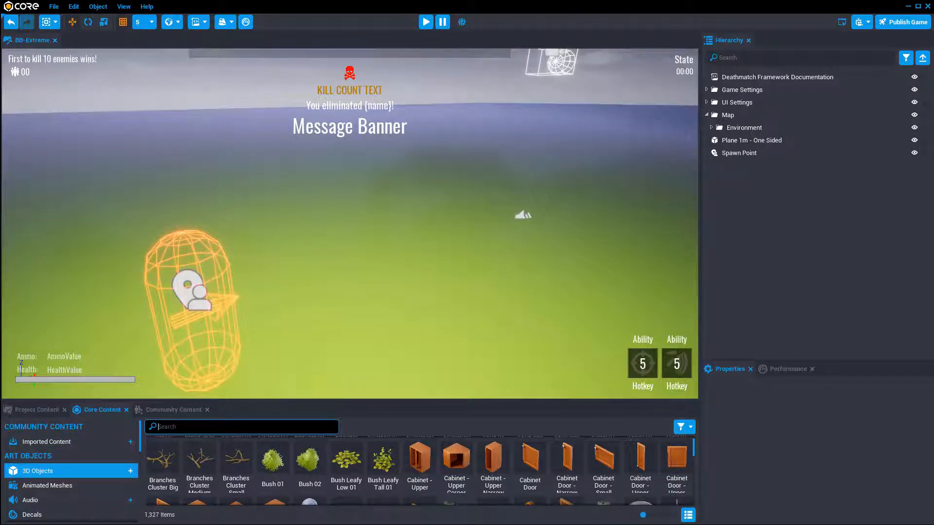
pyautogui.write('equip')
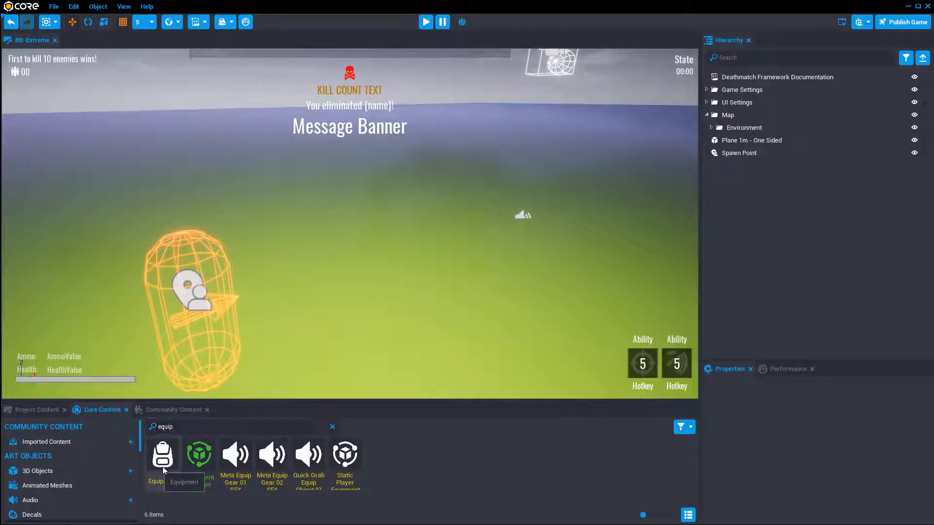
pyautogui.moveTo(163, 455); pyautogui.dragTo(792, 215)
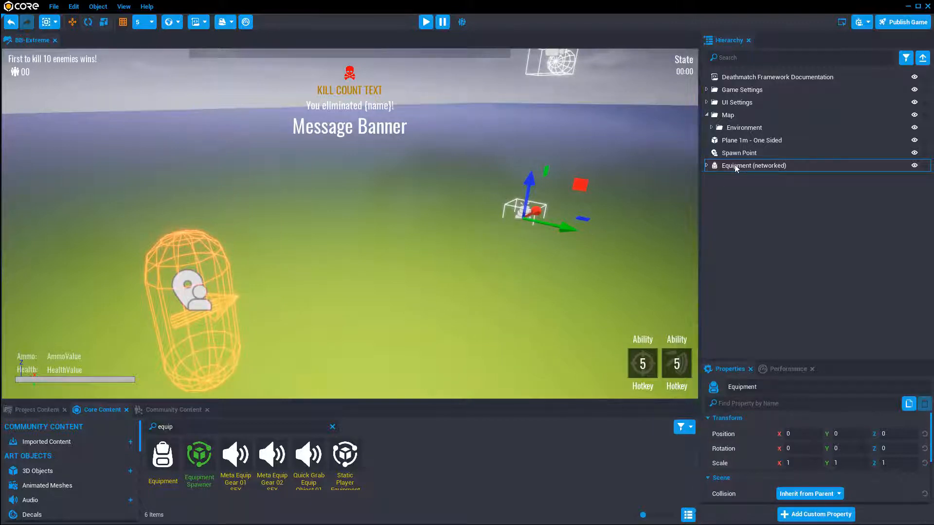
# Step: Run a preview of the game to test picking up the empty Equipment, and stop it
pyautogui.moveTo(484, 288); pyautogui.dragTo(682, 284, button='right')
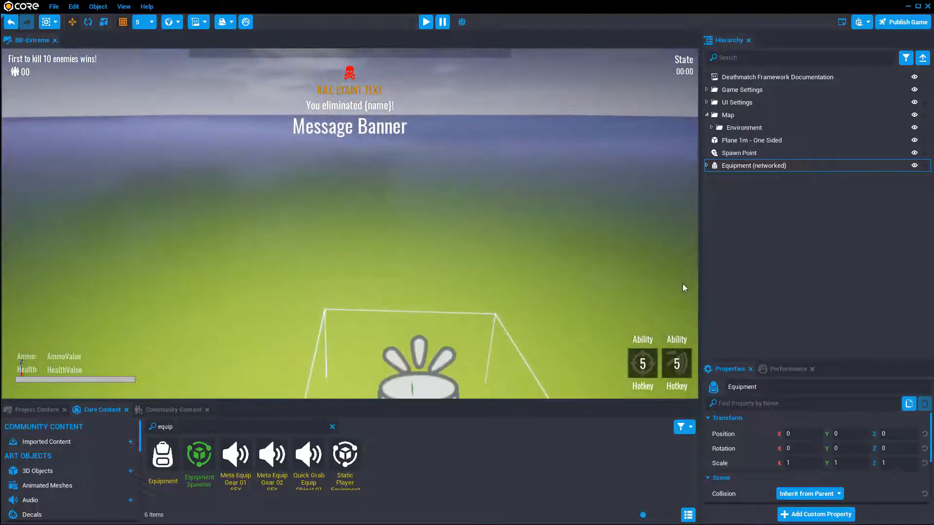
pyautogui.press('=')
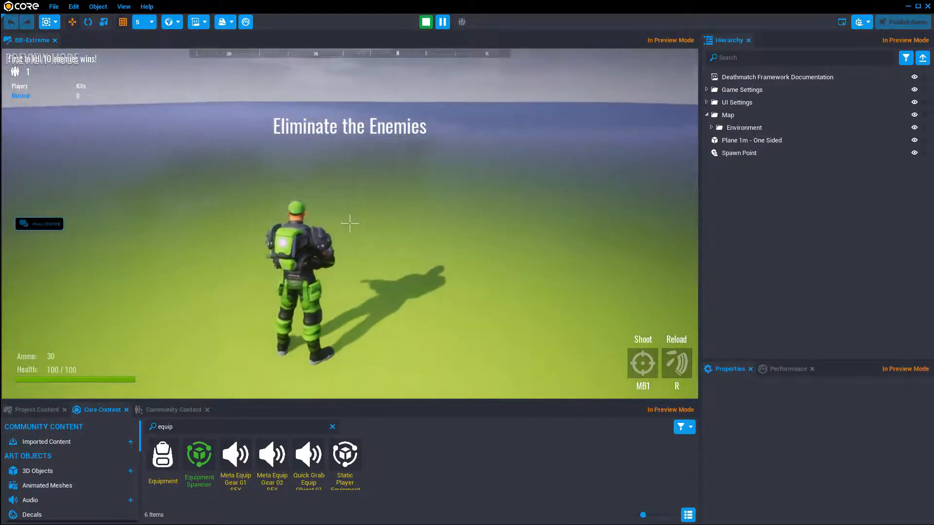
pyautogui.press('Escape')
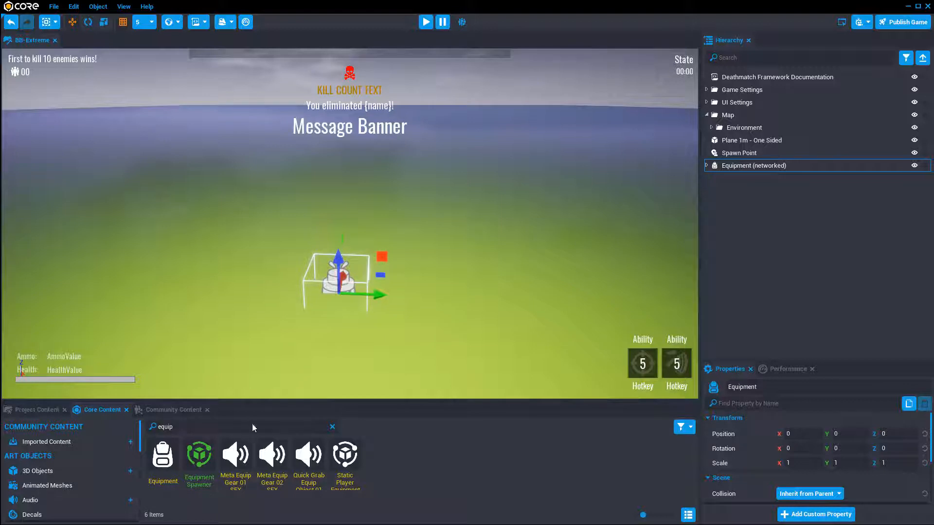
# Step: Search for "skull", place Bone Human Skull 01 inside the Equipment object, and test it in a game preview
pyautogui.click(173, 427)
pyautogui.doubleClick(165, 427)
pyautogui.write('skull')
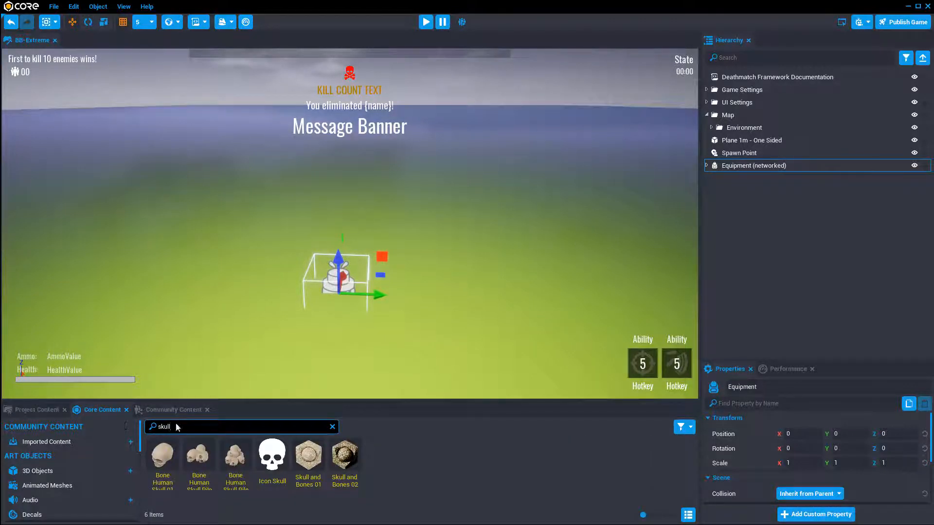
pyautogui.moveTo(160, 462); pyautogui.dragTo(734, 166)
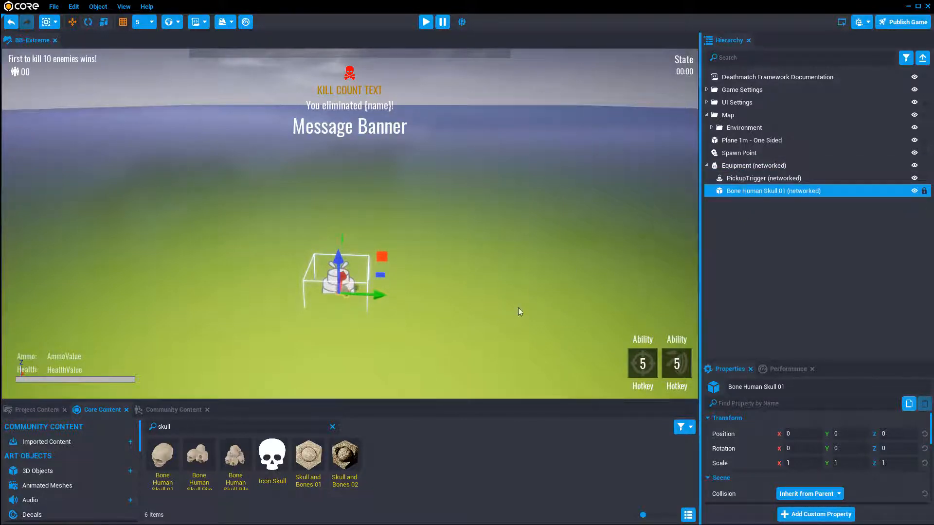
pyautogui.press('=')
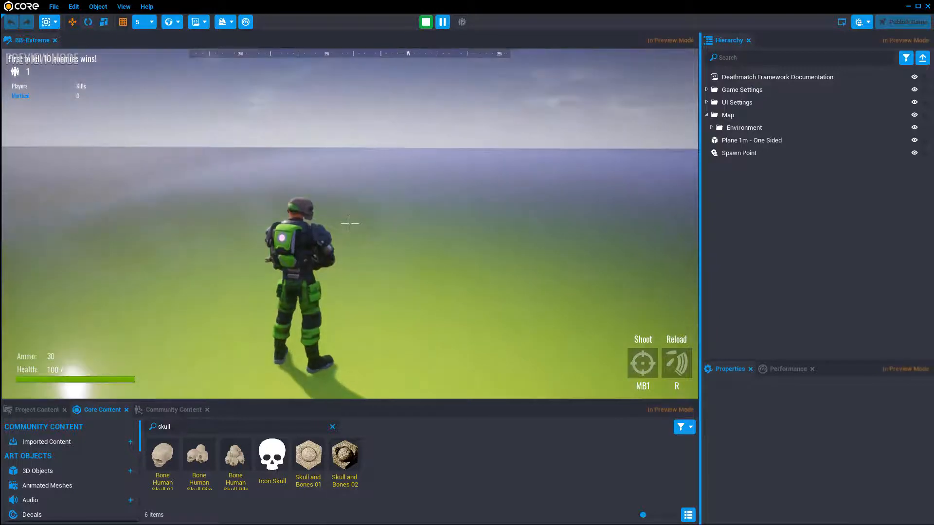
pyautogui.press('=')
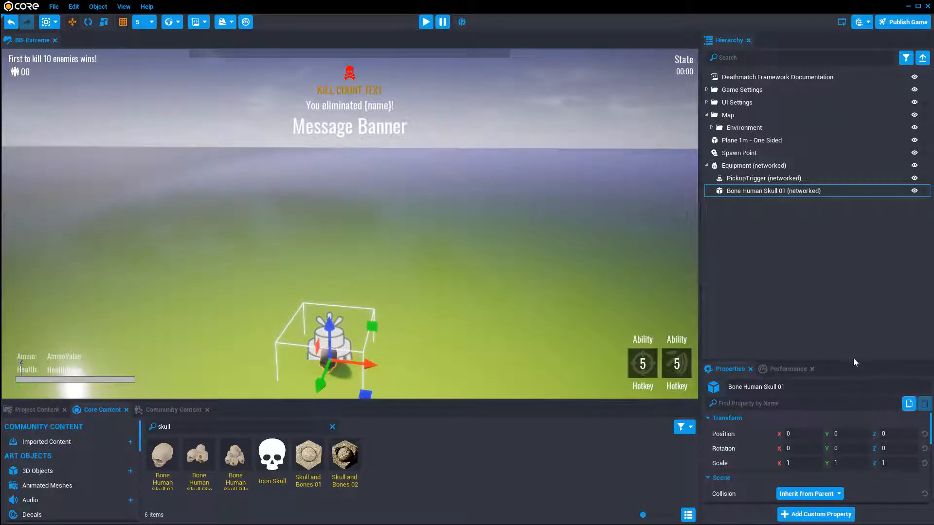
# Step: Enlarge the Properties area and set the Bone Human Skull 01 collision to Force Off
pyautogui.moveTo(853, 362); pyautogui.dragTo(862, 210)
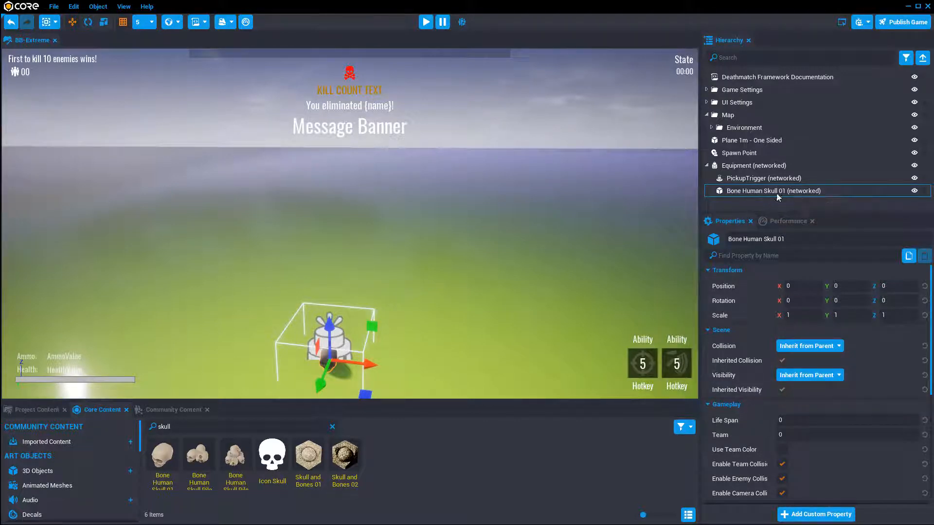
pyautogui.click(749, 191)
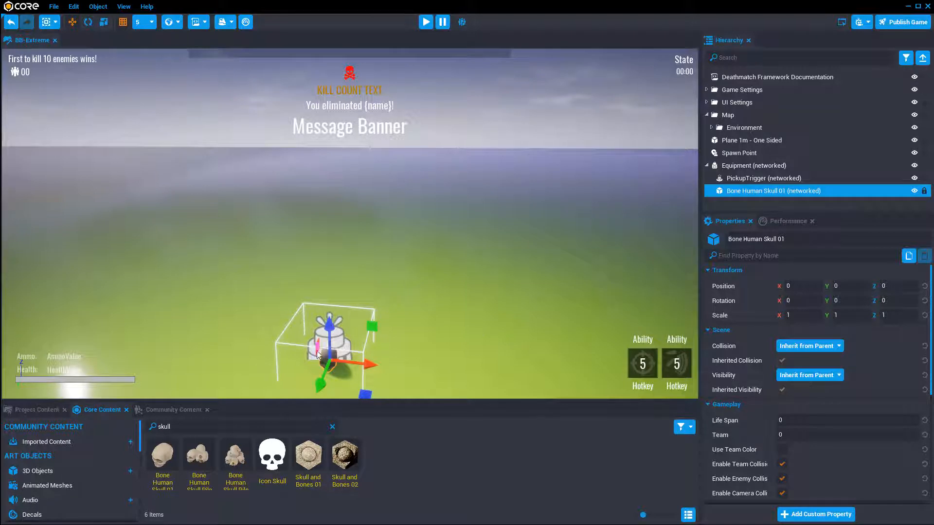
pyautogui.click(824, 347)
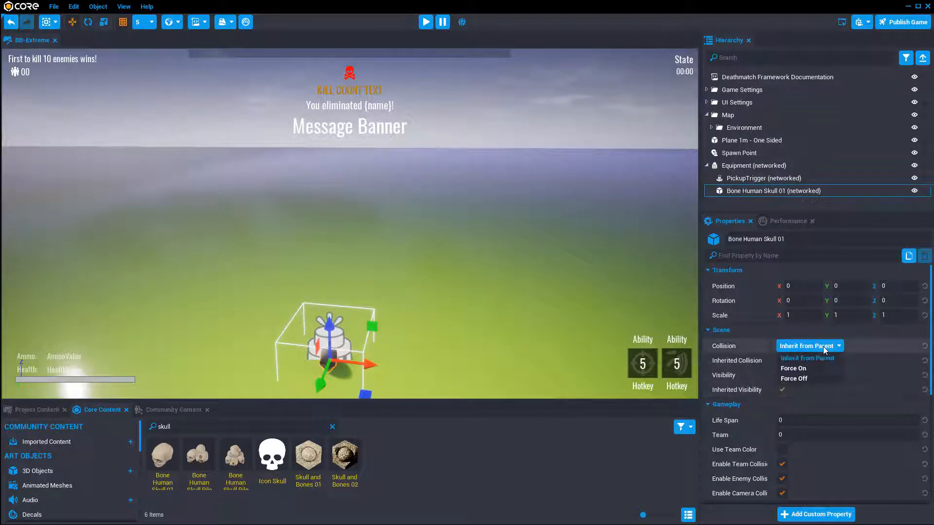
pyautogui.click(798, 379)
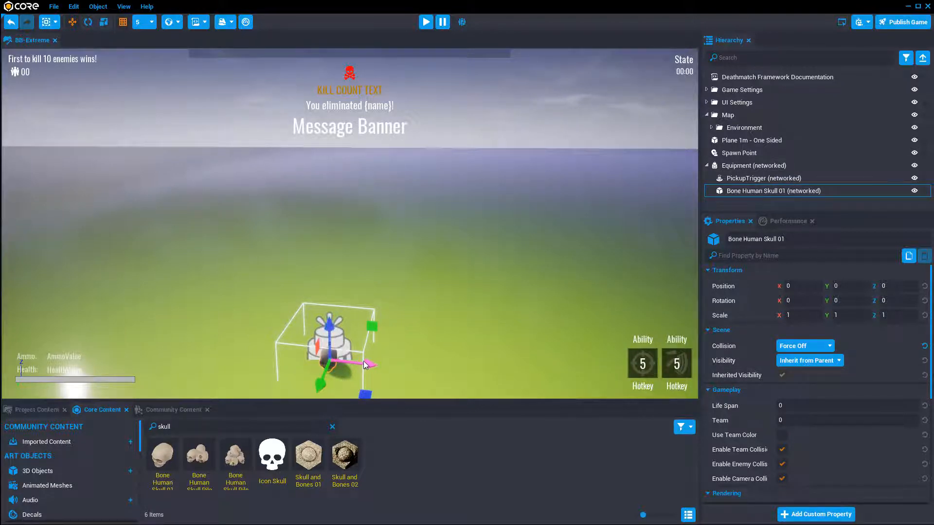
# Step: Browse the Equipment object's available socket options and set its Socket to head
pyautogui.click(736, 167)
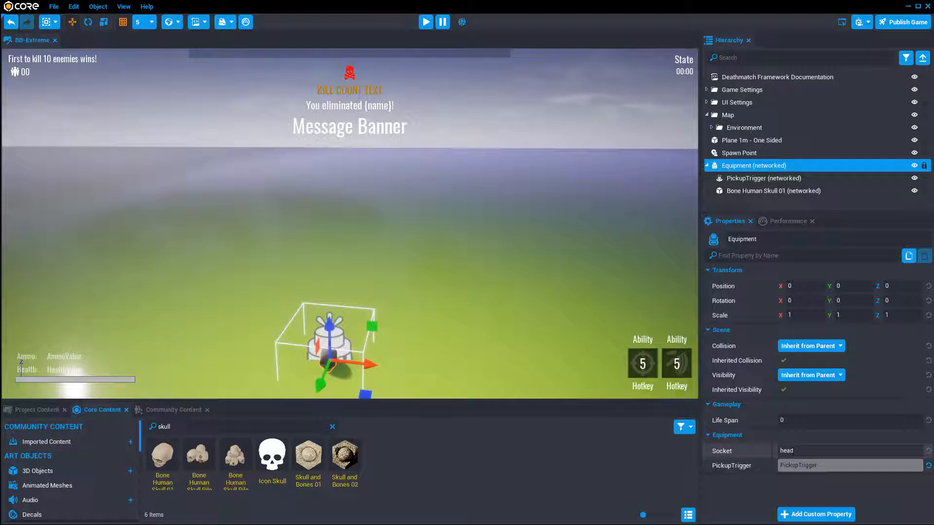
pyautogui.click(808, 451)
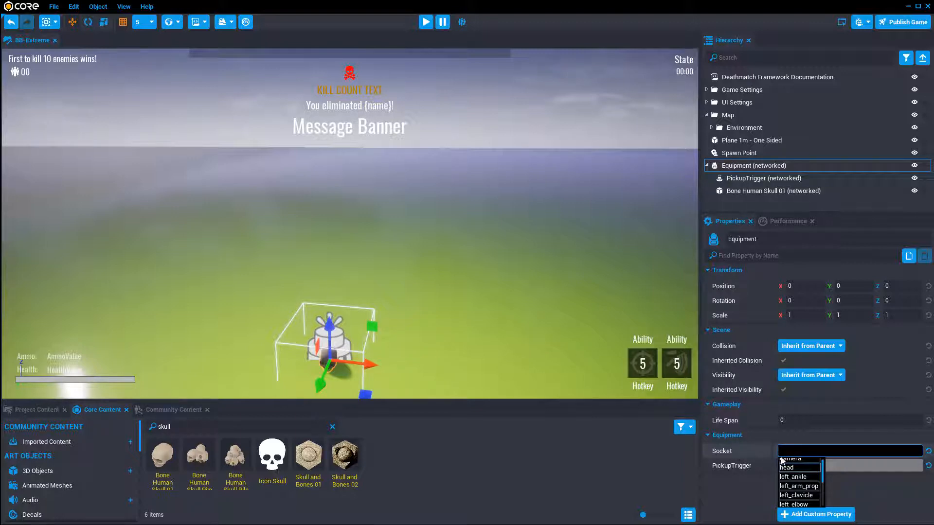
pyautogui.scroll(-5, 811, 479)
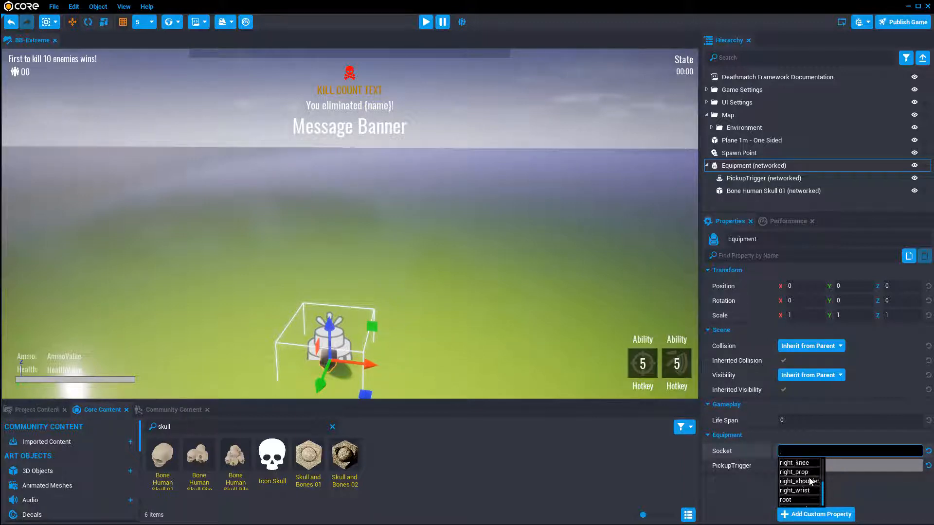
pyautogui.scroll(3, 810, 482)
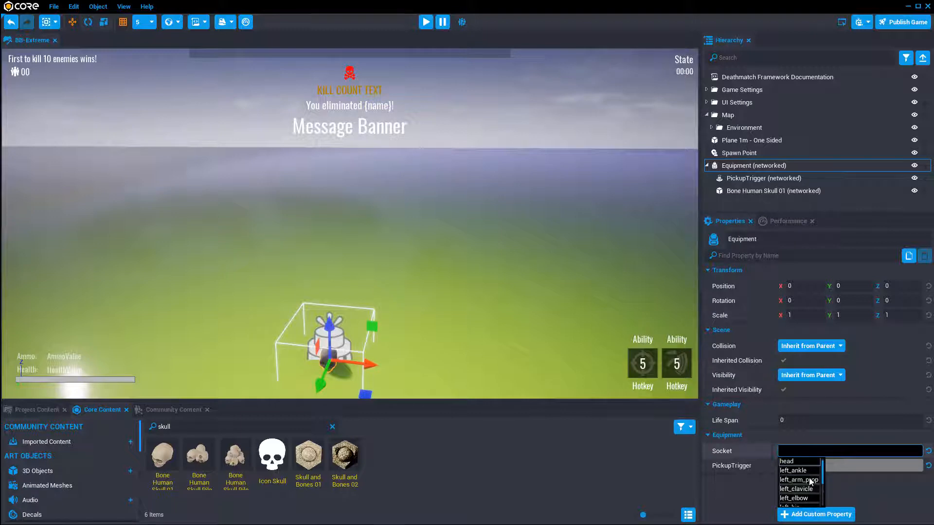
pyautogui.scroll(3, 810, 478)
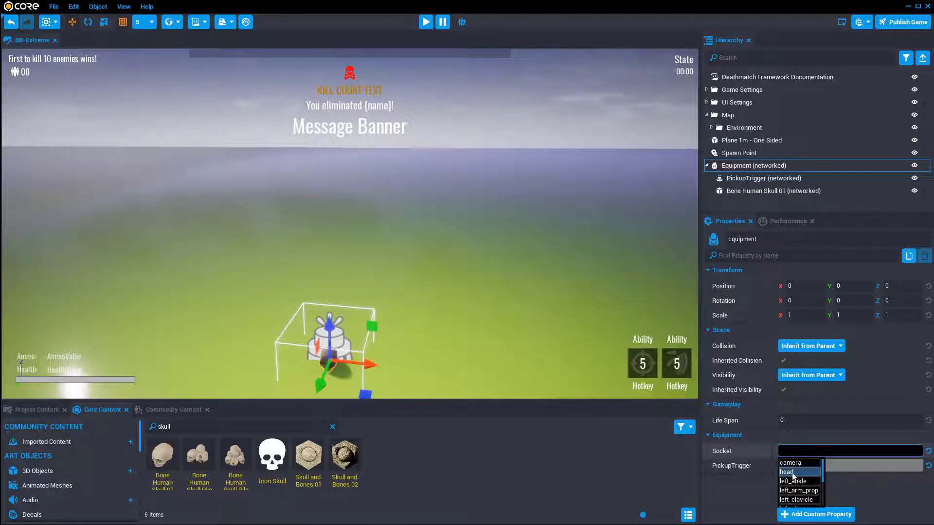
pyautogui.click(790, 473)
pyautogui.write('head')
pyautogui.click(760, 440)
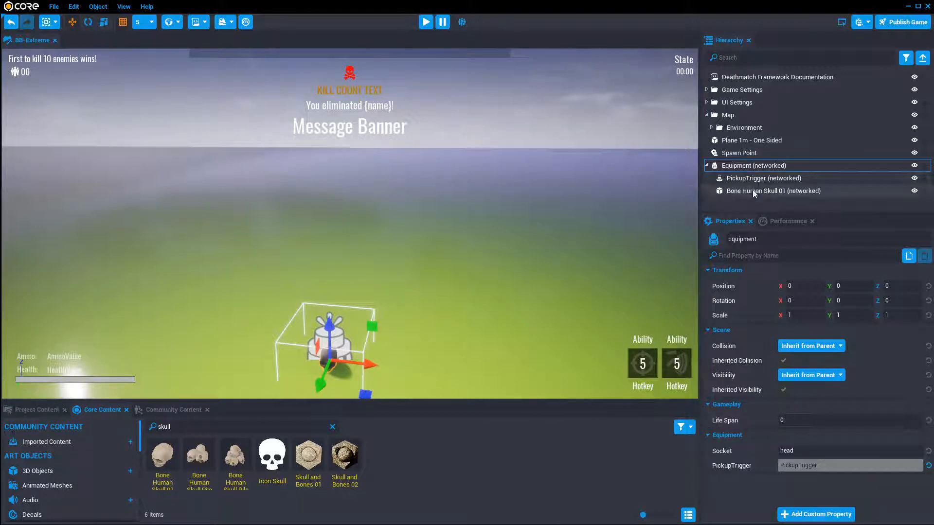
# Step: Rotate Bone Human Skull 01 to -90 degrees about its Z axis
pyautogui.click(778, 191)
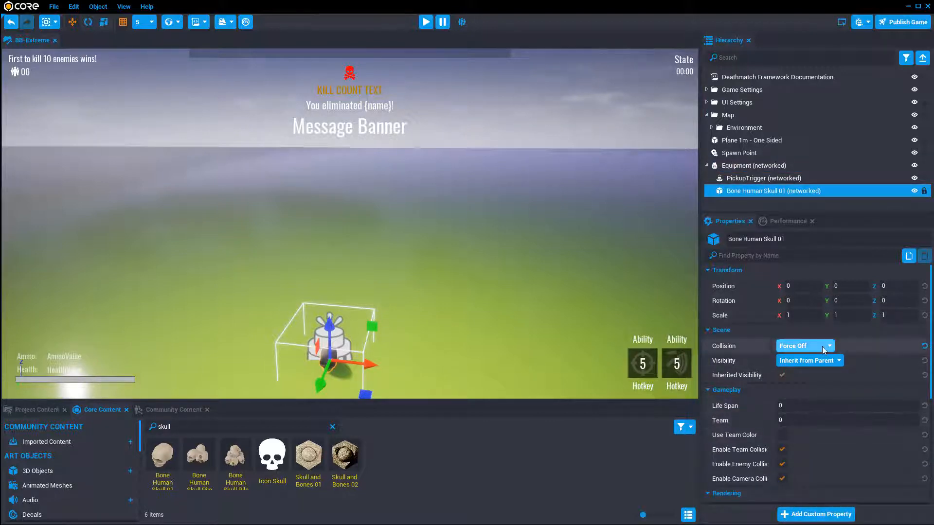
pyautogui.moveTo(541, 332)
pyautogui.mouseDown(button='right')
pyautogui.moveTo(561, 317)
pyautogui.moveTo(545, 337)
pyautogui.mouseUp(button='right')
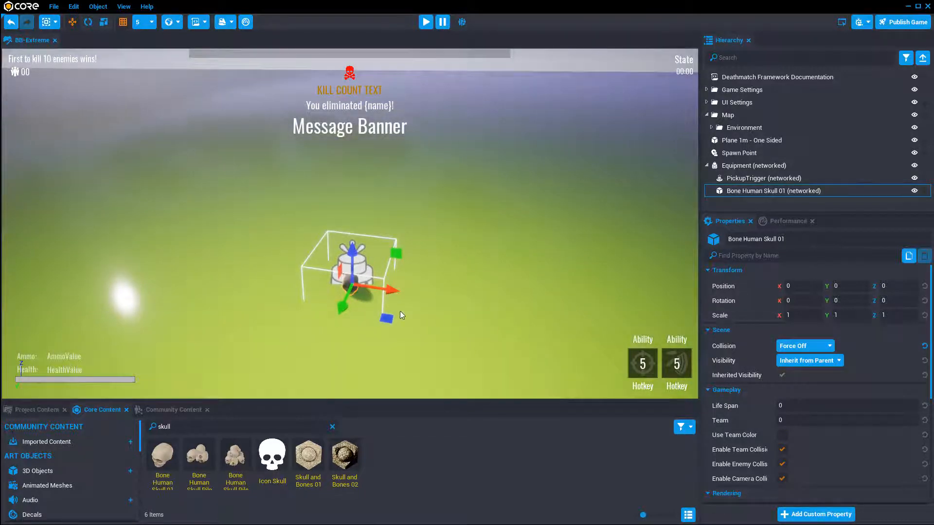
pyautogui.scroll(3, 456, 326)
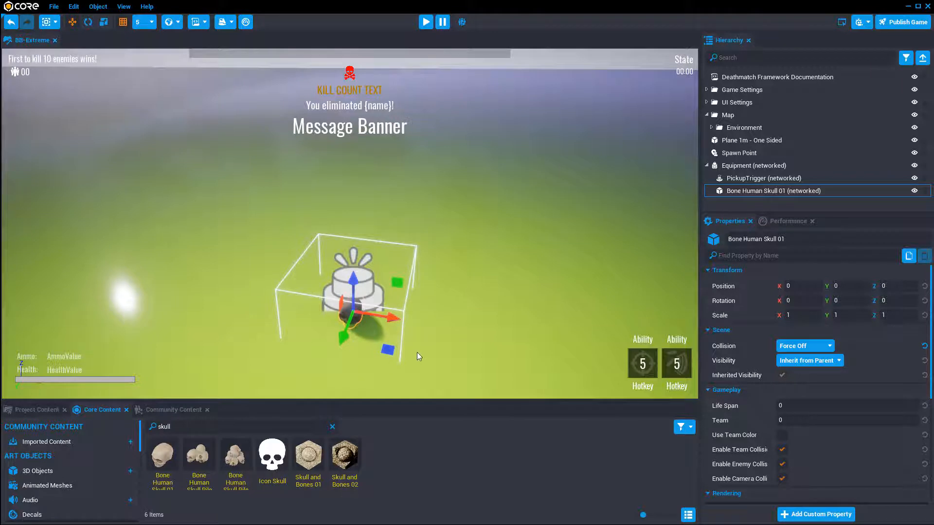
pyautogui.press('r')
pyautogui.press('e')
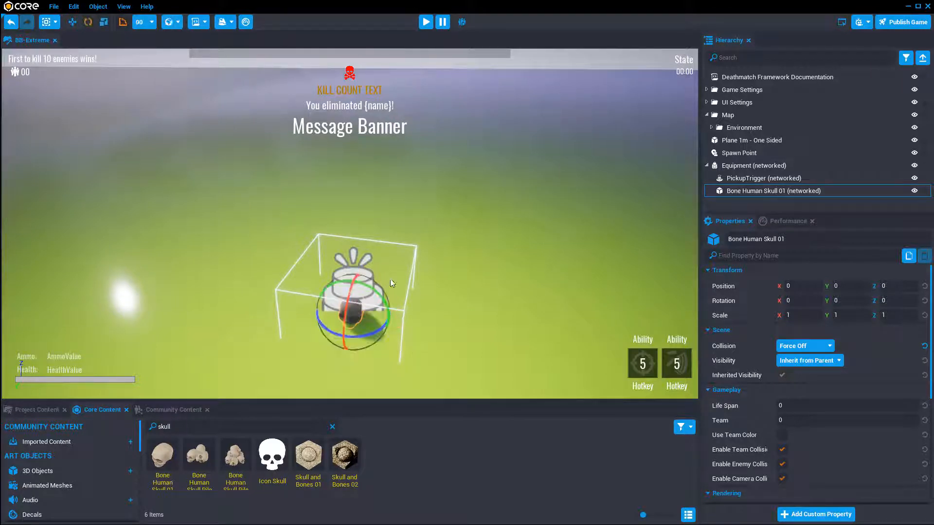
pyautogui.moveTo(369, 335); pyautogui.dragTo(424, 331)
pyautogui.moveTo(542, 335); pyautogui.dragTo(558, 323, button='right')
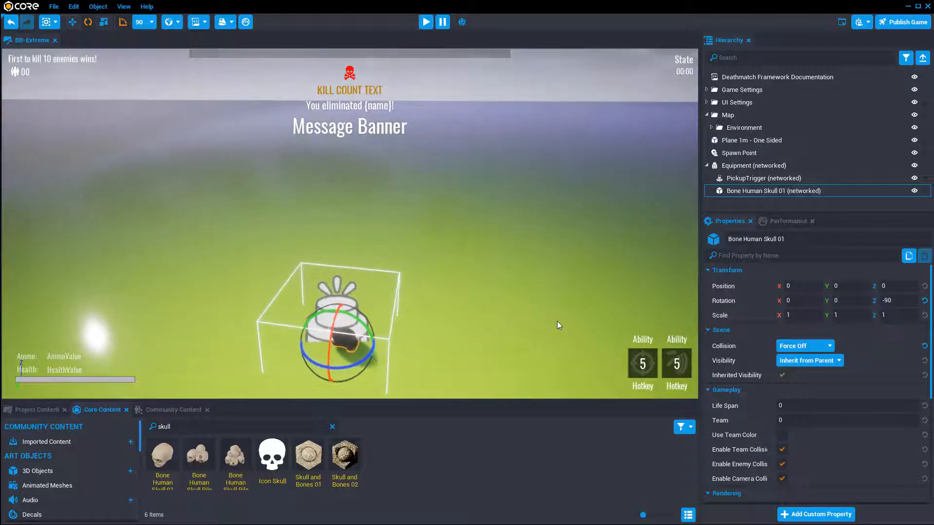
# Step: Preview the game to check the skull's orientation on the player's head, and stop the preview
pyautogui.press('=')
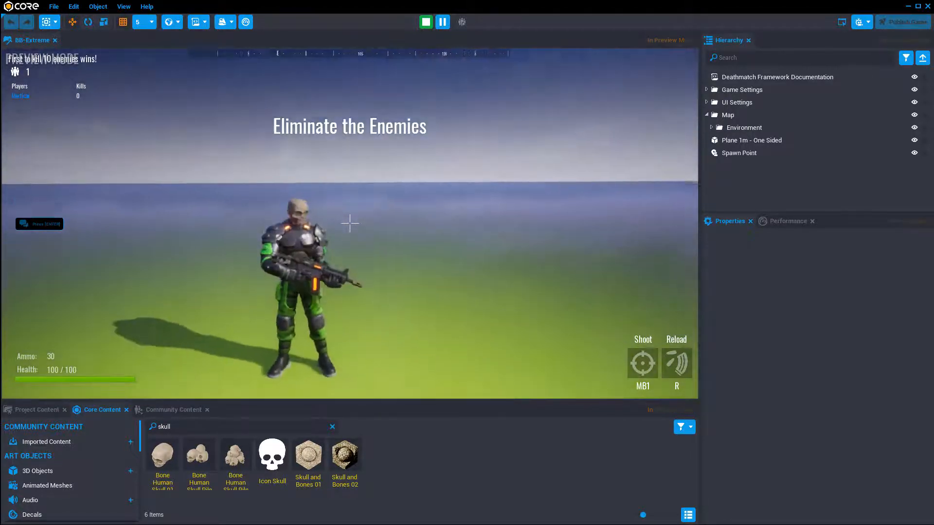
pyautogui.press('w')
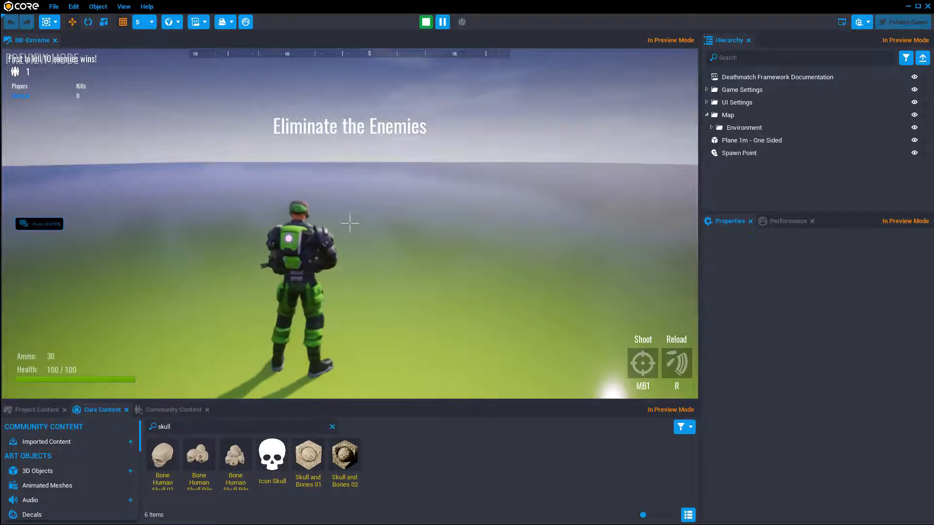
pyautogui.press('=')
# Step: Rotate the parent Equipment object to 90 degrees about Z and preview the game to check the skull on the player
pyautogui.press('f')
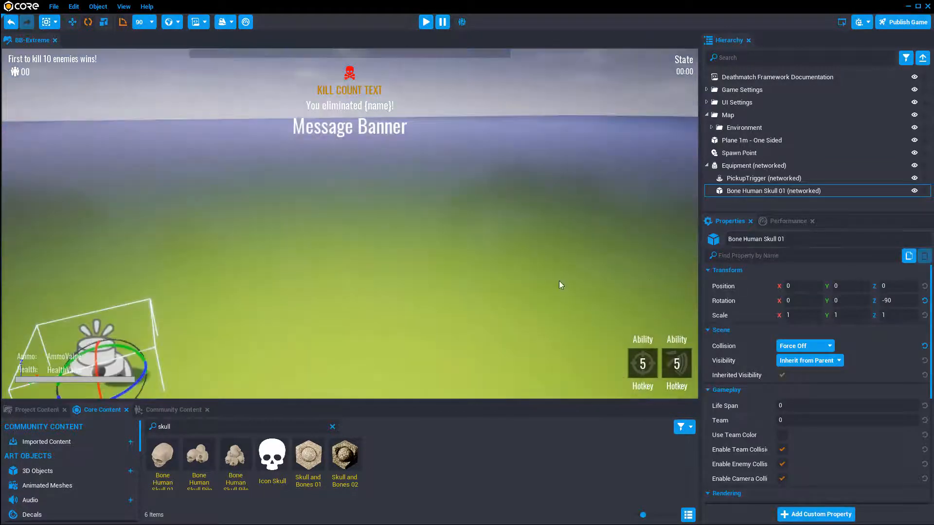
pyautogui.press('w')
pyautogui.moveTo(295, 290); pyautogui.dragTo(229, 293, button='right')
pyautogui.press('s')
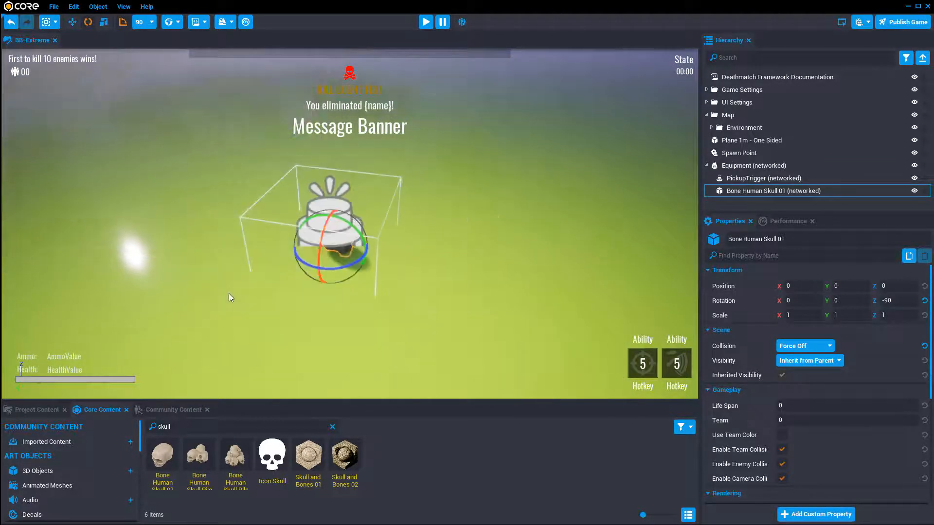
pyautogui.click(737, 191)
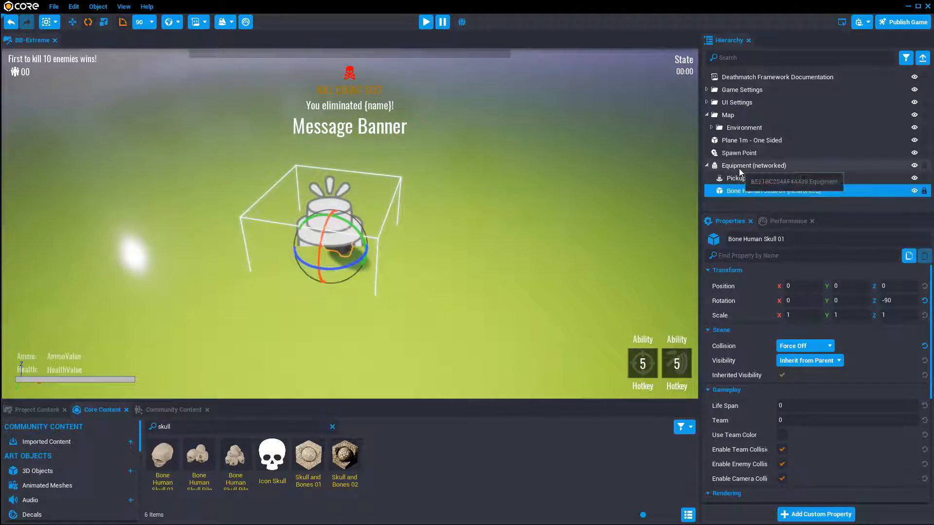
pyautogui.click(740, 169)
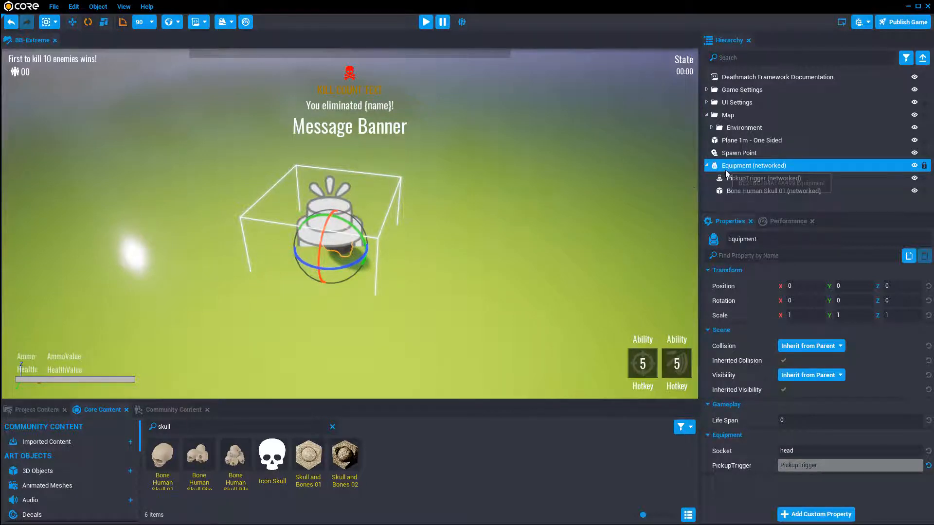
pyautogui.moveTo(349, 264); pyautogui.dragTo(438, 245)
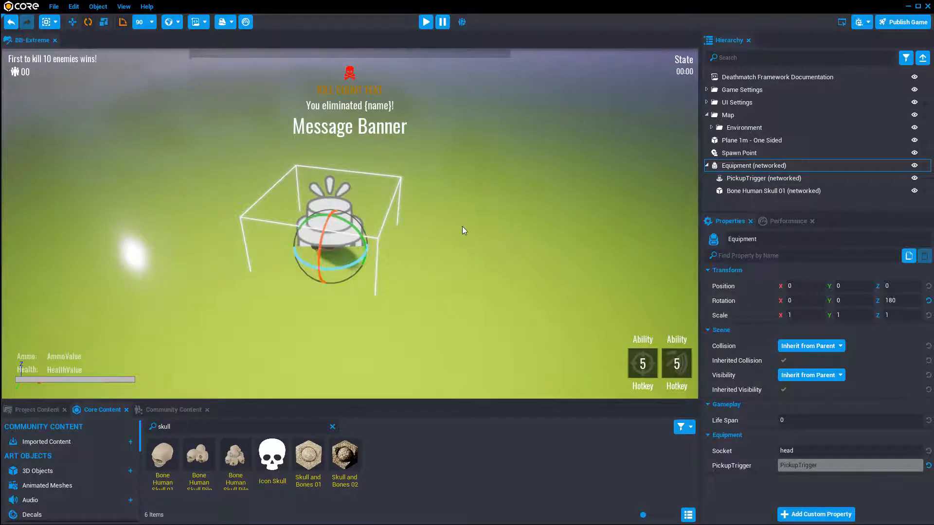
pyautogui.moveTo(500, 216); pyautogui.dragTo(539, 210)
pyautogui.moveTo(542, 272); pyautogui.dragTo(552, 262, button='right')
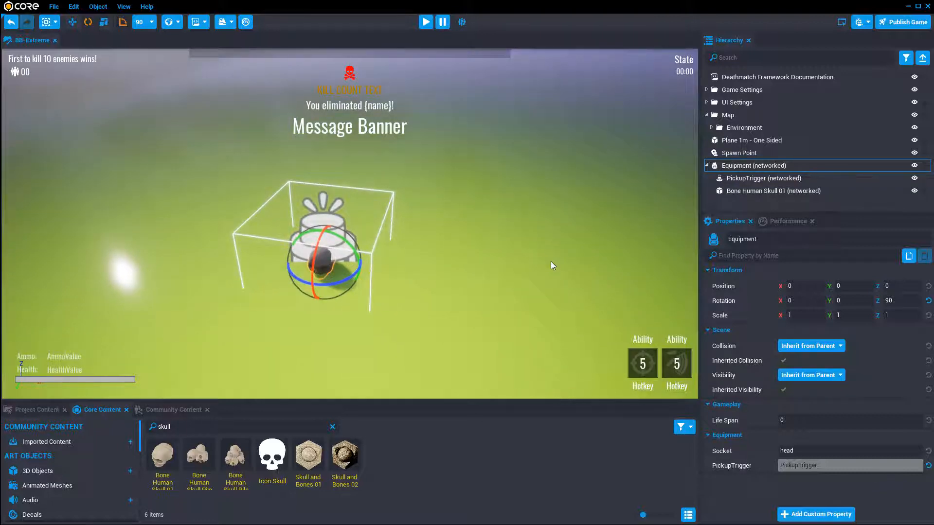
pyautogui.press('=')
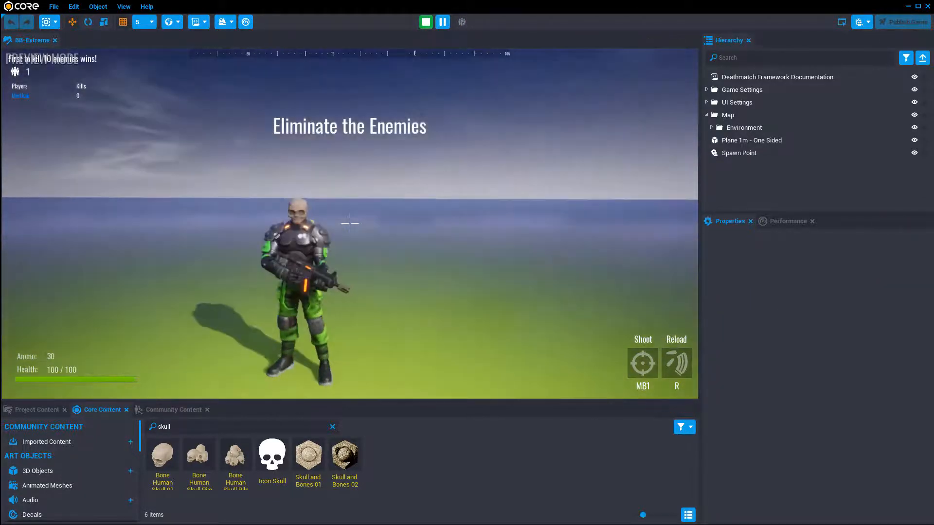
# Step: Walk the character around to check the skull on its head from several sides, and stop the preview
pyautogui.press('w')
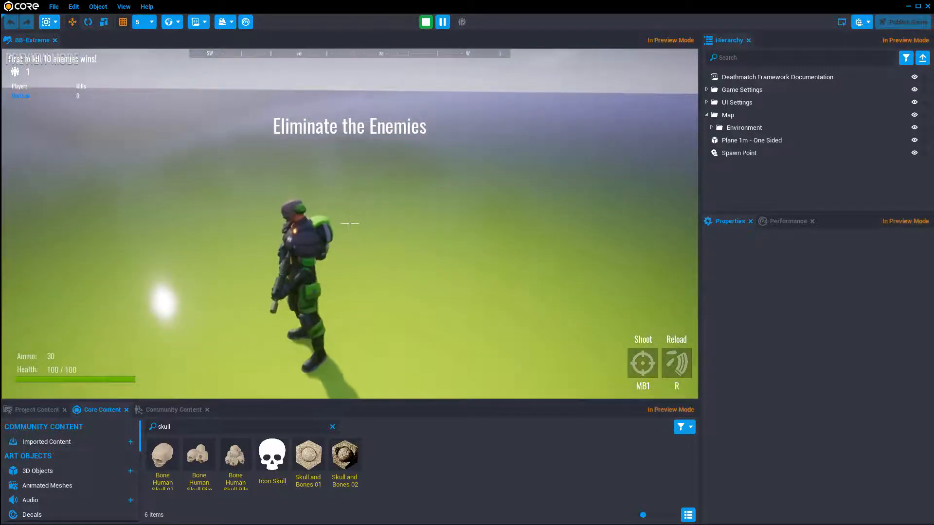
pyautogui.press('=')
pyautogui.scroll(5, 516, 274)
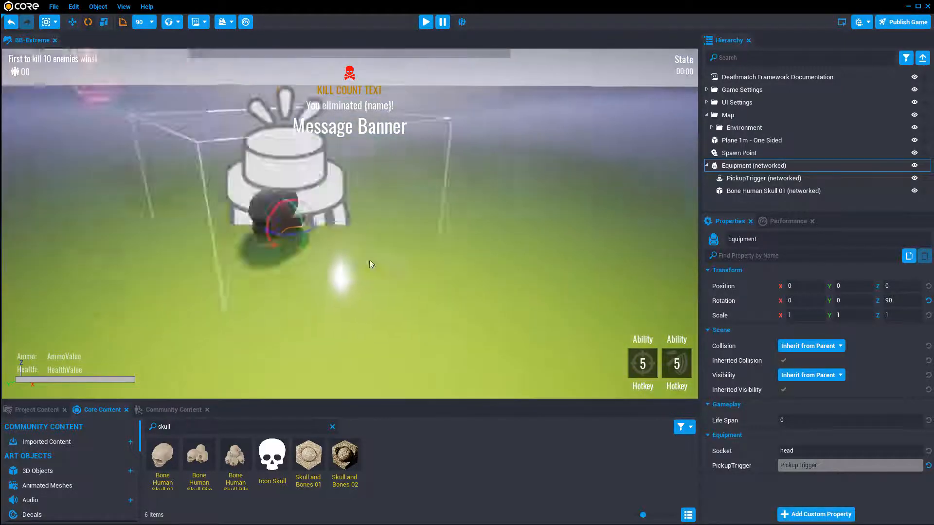
pyautogui.moveTo(369, 264); pyautogui.dragTo(325, 252, button='right')
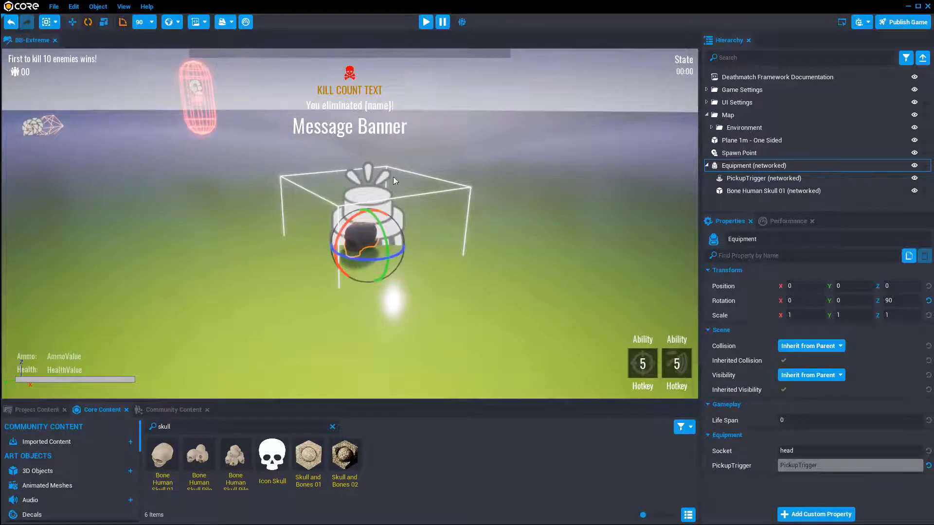
# Step: Wrap Bone Human Skull 01 in a new client context inside the Equipment object and expand that context
pyautogui.click(737, 192)
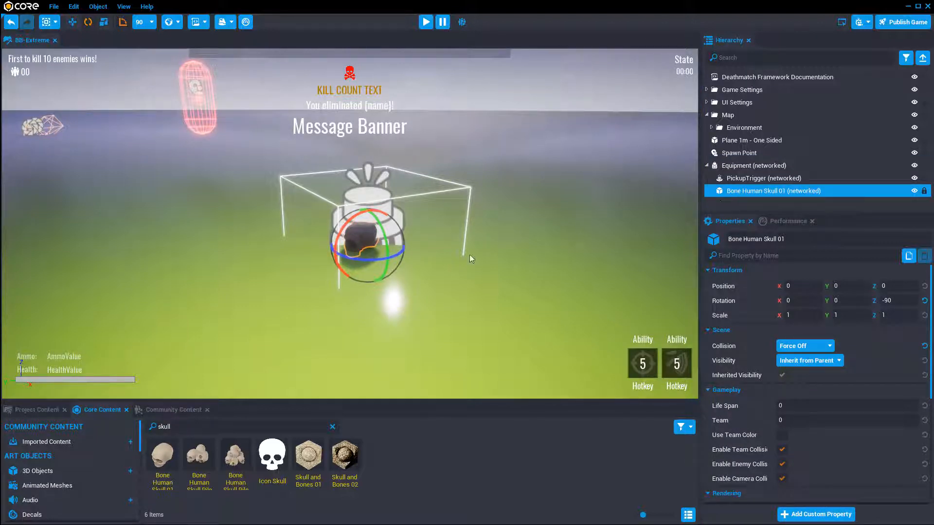
pyautogui.rightClick(736, 191)
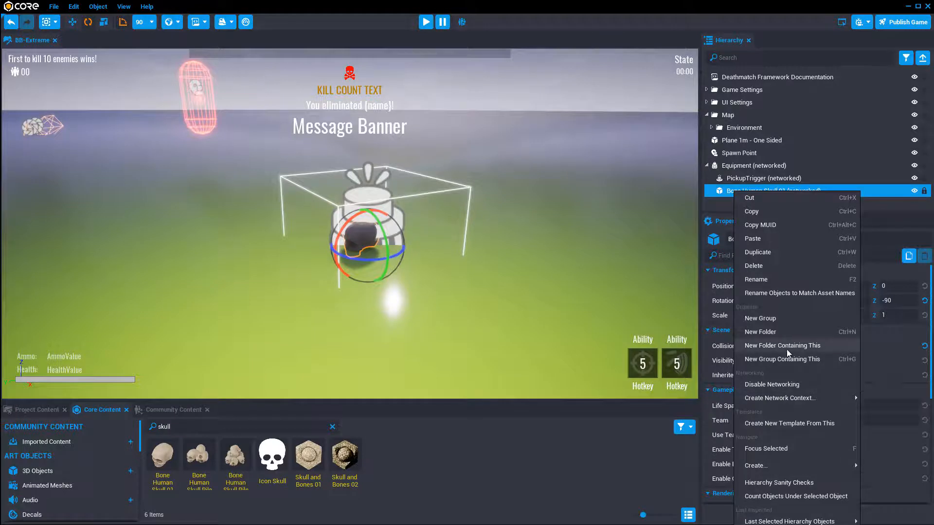
pyautogui.moveTo(797, 397)
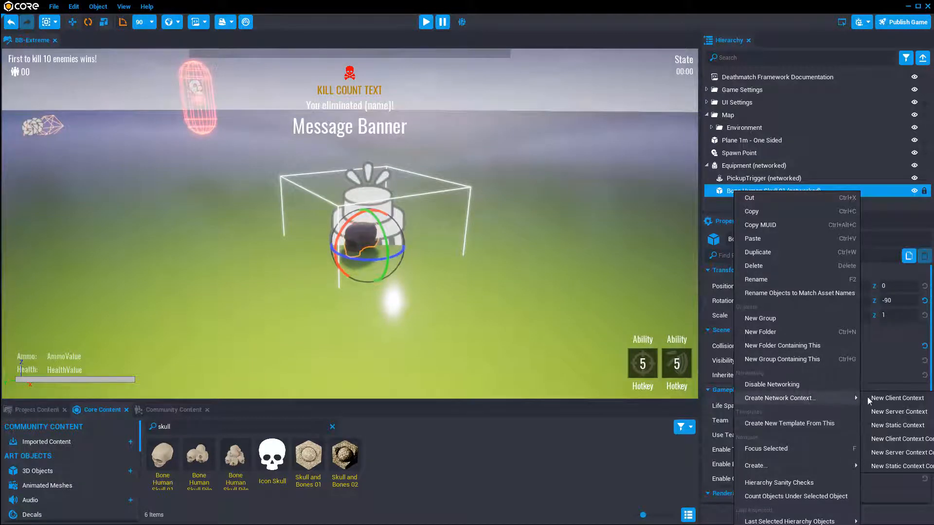
pyautogui.click(914, 443)
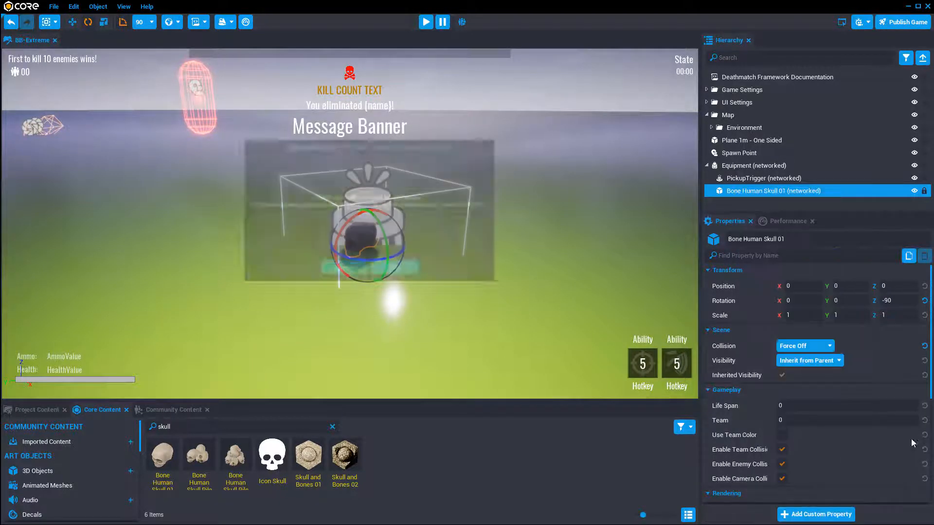
pyautogui.click(402, 274)
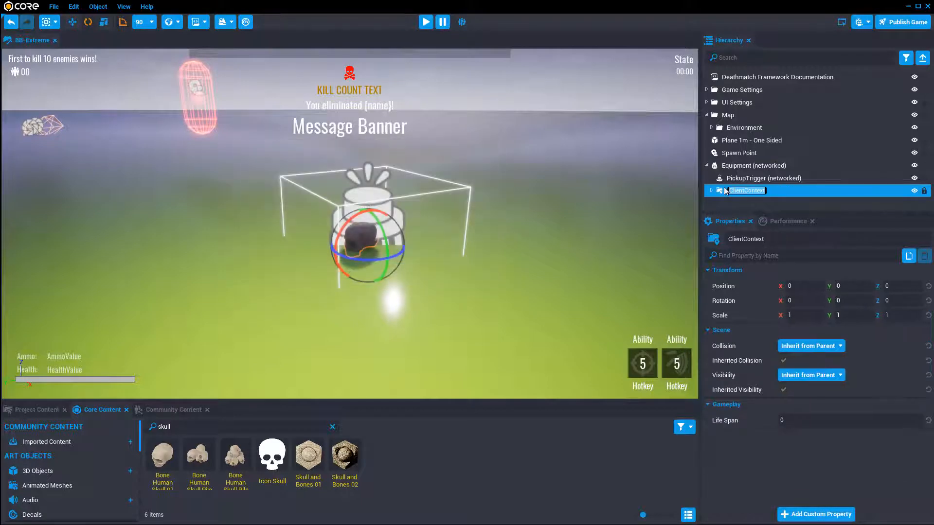
pyautogui.click(723, 205)
pyautogui.click(712, 191)
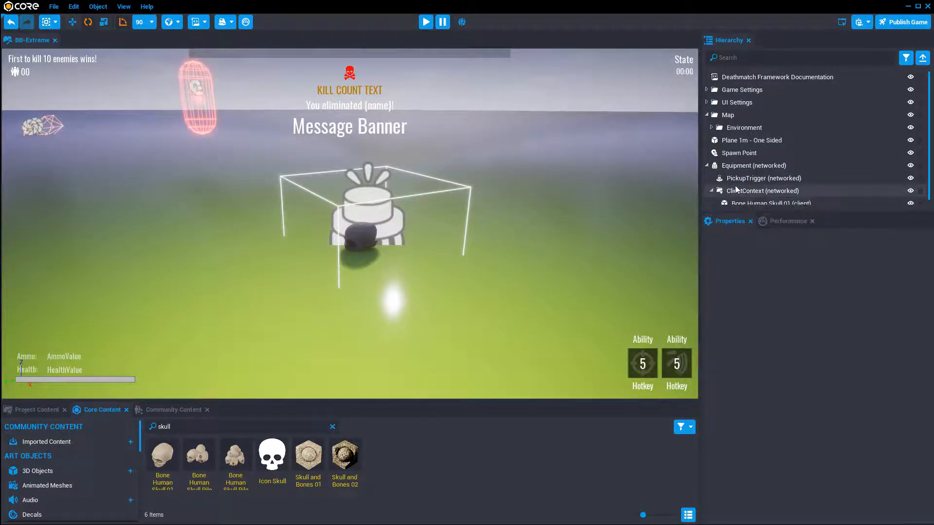
pyautogui.scroll(-1, 736, 190)
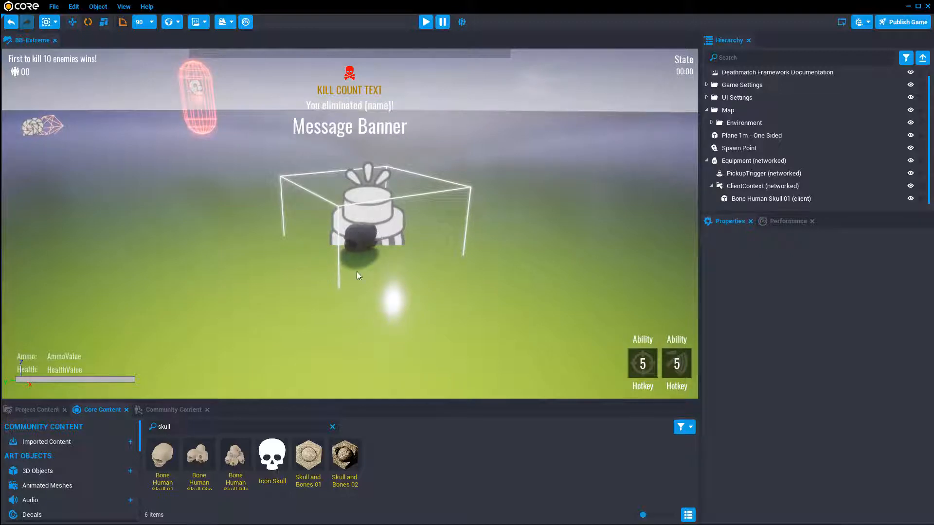
# Step: Move Bone Human Skull 01 to -5 on the X axis with a snap size of 5
pyautogui.moveTo(357, 275); pyautogui.dragTo(325, 273, button='right')
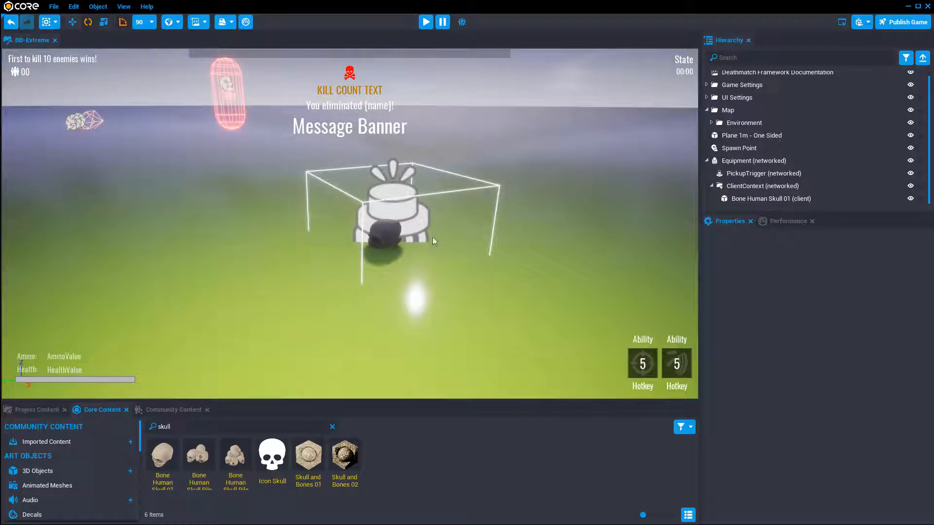
pyautogui.click(729, 199)
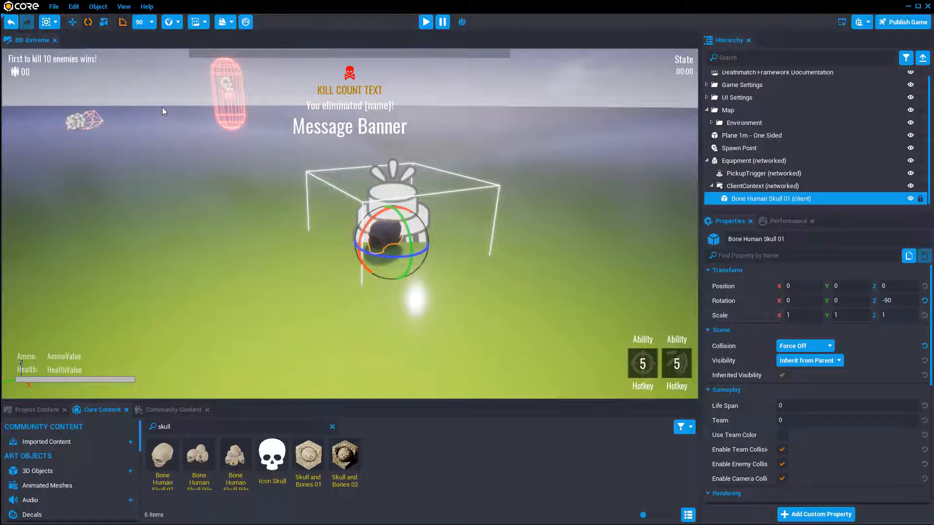
pyautogui.press('w')
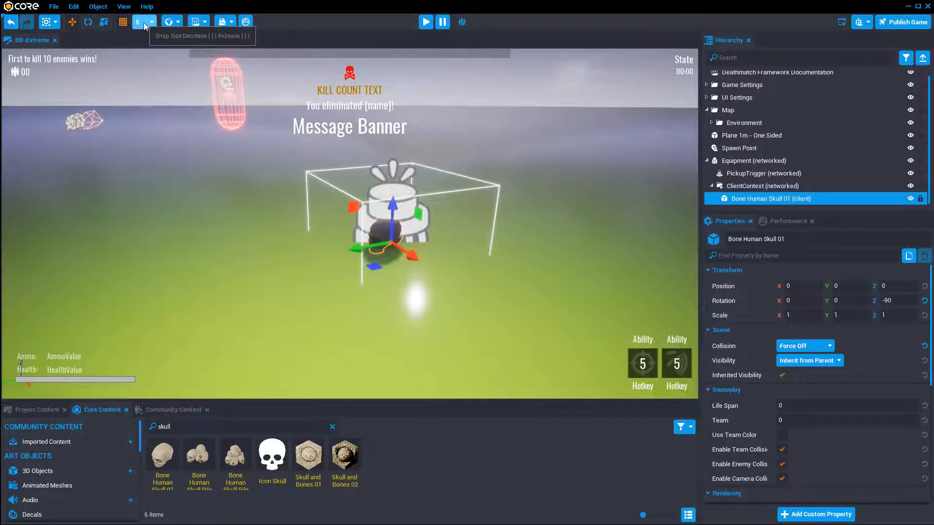
pyautogui.moveTo(346, 247); pyautogui.dragTo(362, 244)
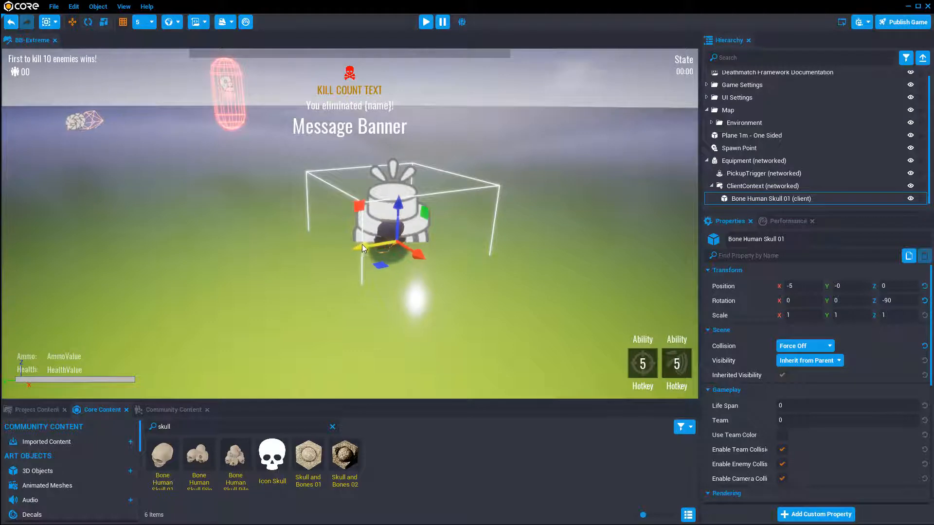
# Step: Preview the game, walk around to check how the shifted skull fits the player's head, and stop the preview
pyautogui.press('=')
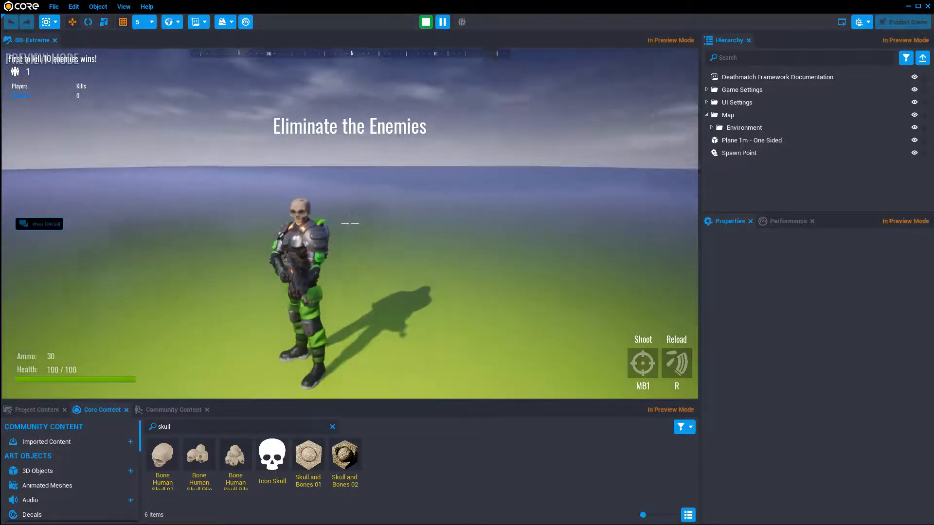
pyautogui.press('w')
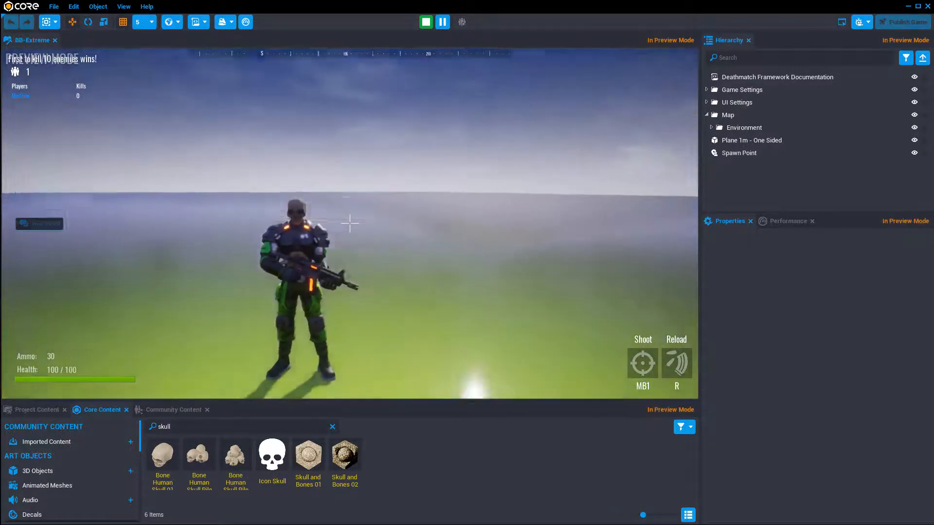
pyautogui.press('w')
pyautogui.press('w')
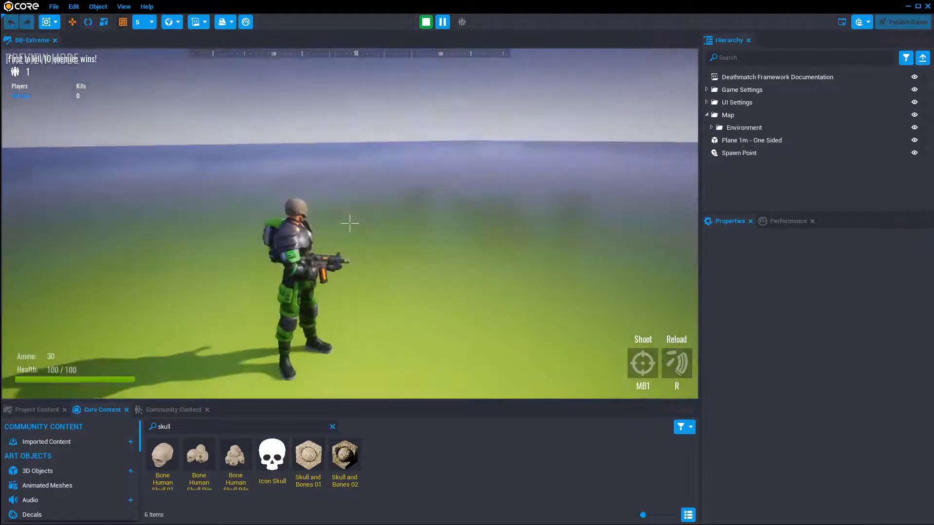
pyautogui.press('Escape')
# Step: Clear the skull search, browse the 3D objects, and add Bone Human Tibula 01 to the ClientContext
pyautogui.moveTo(638, 201); pyautogui.dragTo(614, 240, button='right')
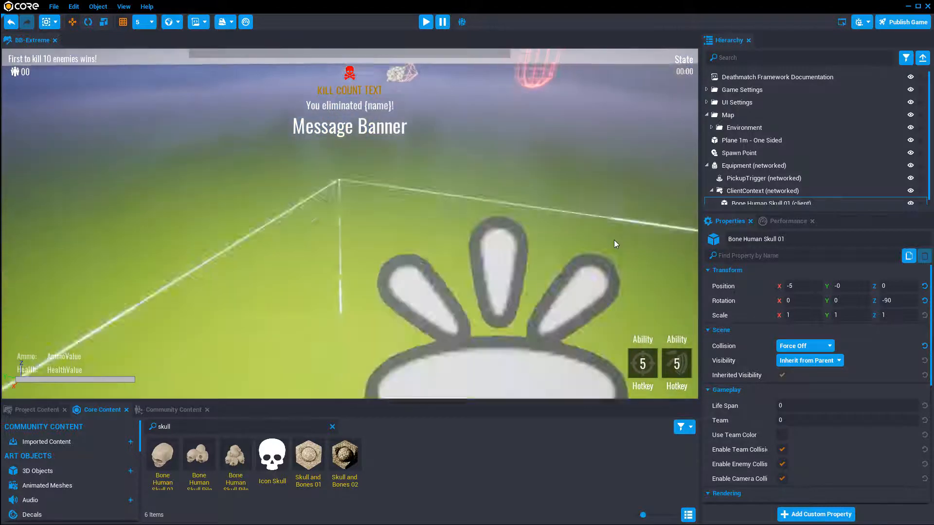
pyautogui.press('s')
pyautogui.scroll(-1, 824, 182)
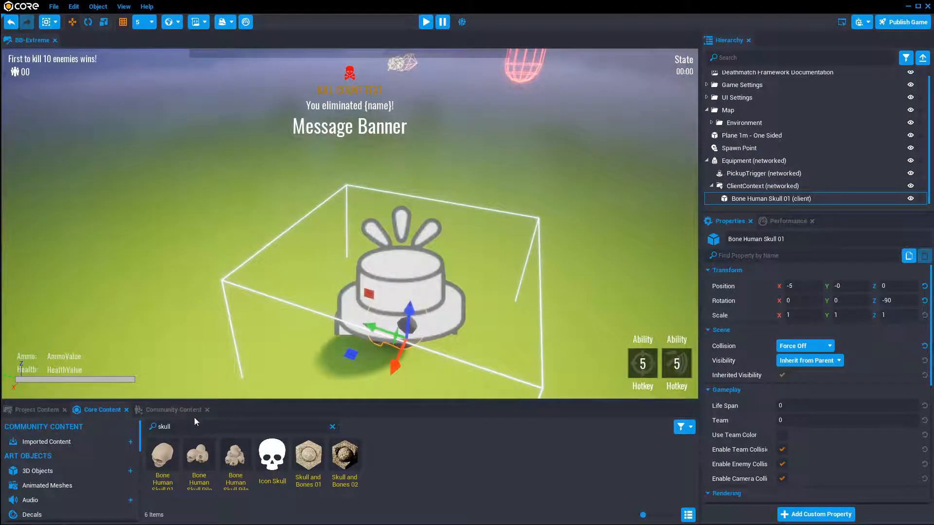
pyautogui.click(333, 426)
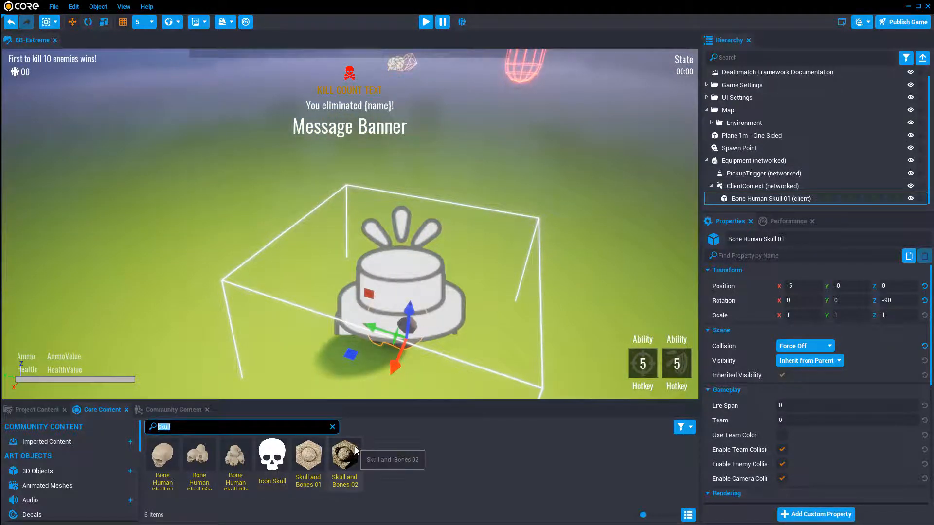
pyautogui.scroll(3, 360, 466)
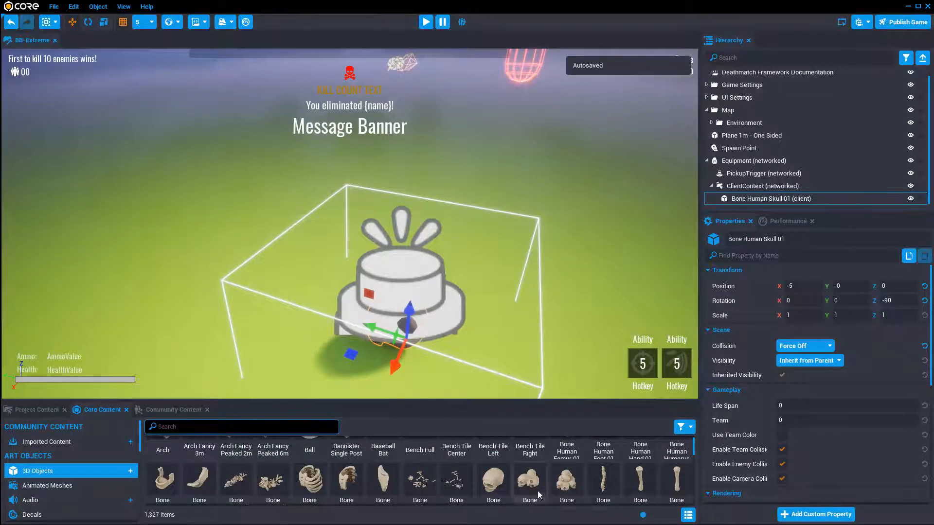
pyautogui.scroll(2, 584, 495)
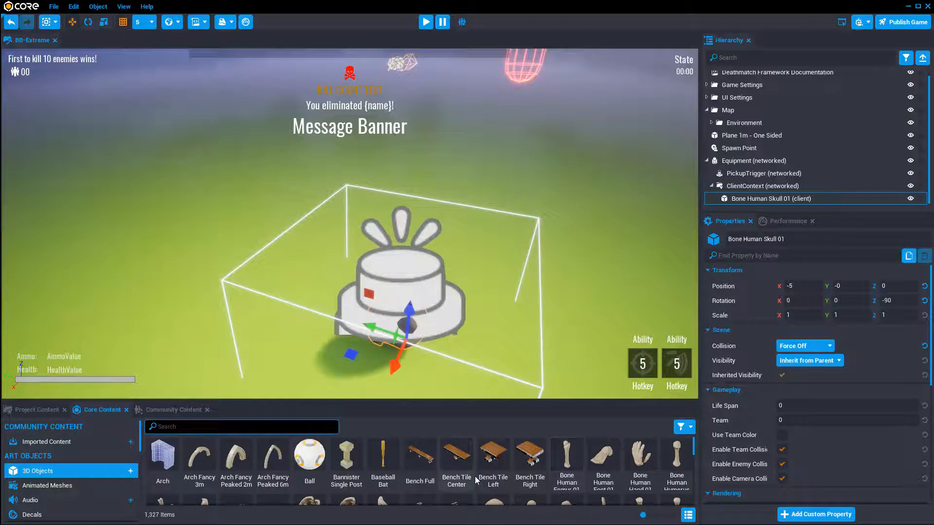
pyautogui.scroll(-2, 475, 480)
pyautogui.scroll(-1, 475, 477)
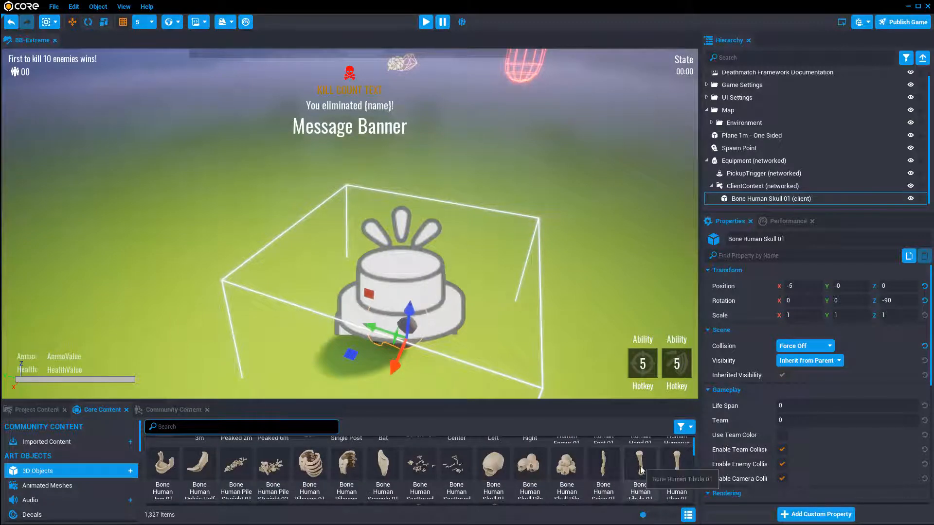
pyautogui.moveTo(641, 470); pyautogui.dragTo(729, 186)
# Step: Turn off gizmo visibility and move Bone Human Tibula 01 above the skull to X 5, Z 45
pyautogui.moveTo(485, 310); pyautogui.dragTo(731, 292, button='right')
pyautogui.press('a')
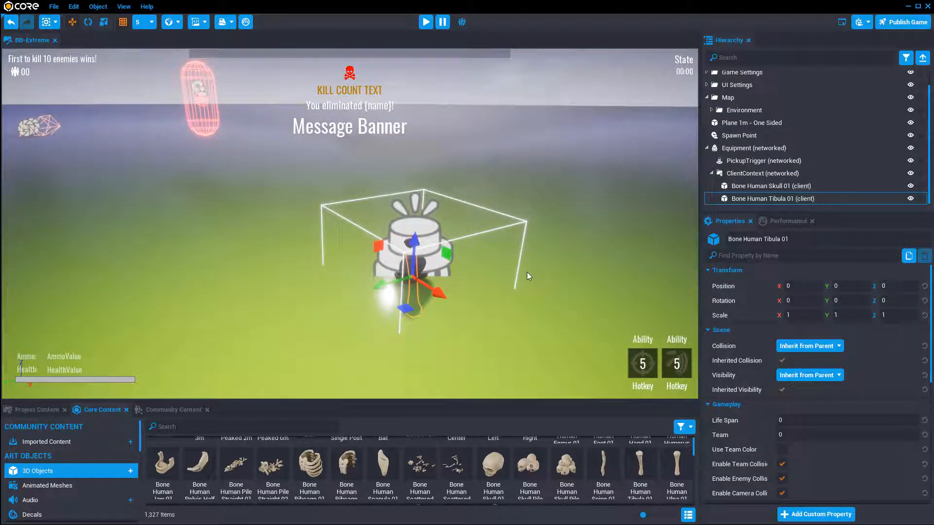
pyautogui.press('v')
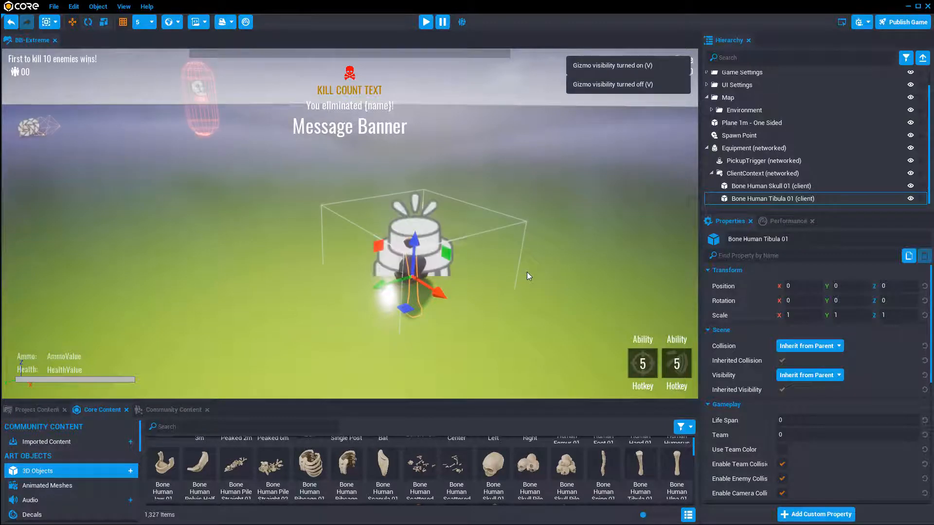
pyautogui.press('v')
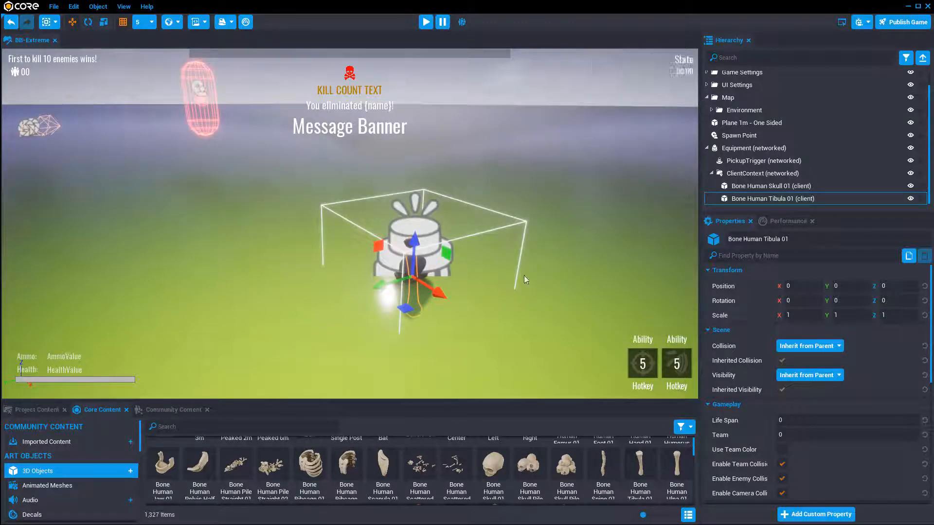
pyautogui.press('v')
pyautogui.moveTo(390, 244); pyautogui.dragTo(389, 186)
pyautogui.moveTo(366, 227); pyautogui.dragTo(355, 228)
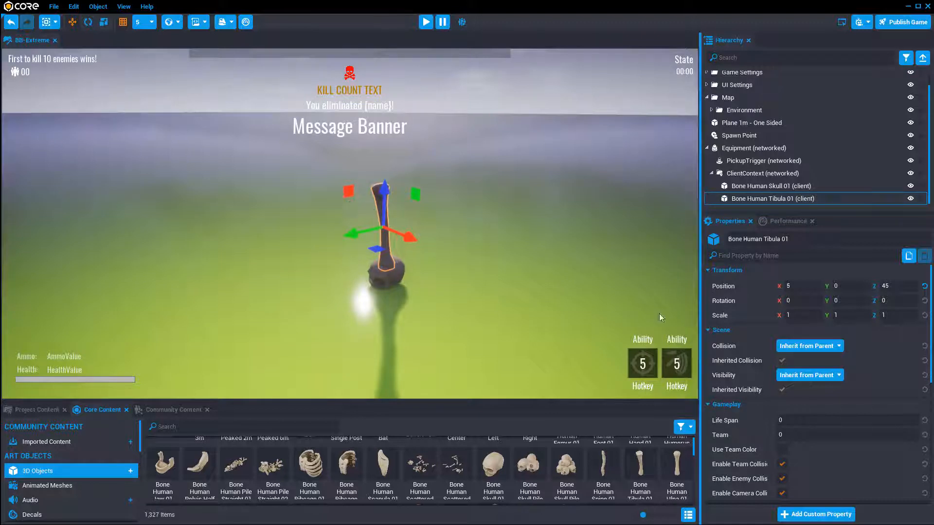
# Step: Set the Collision of the ClientContext to Force Off
pyautogui.click(743, 176)
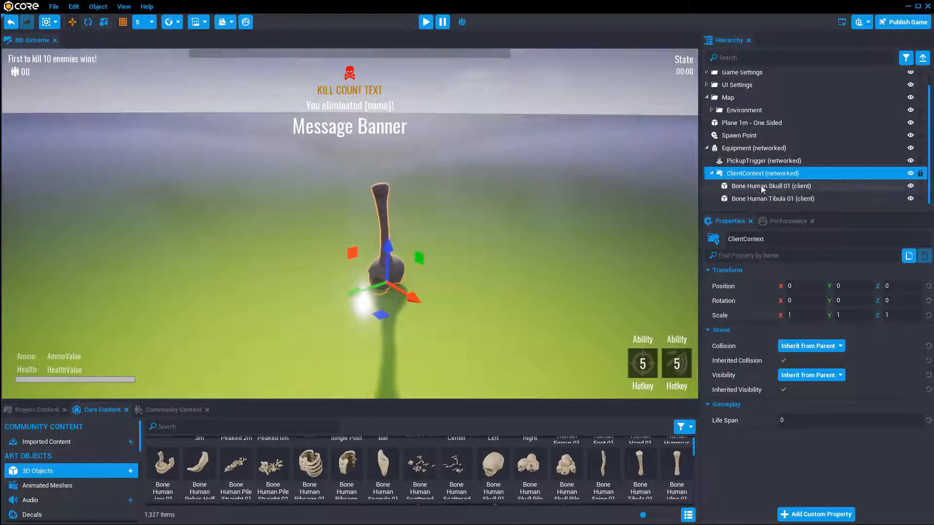
pyautogui.click(744, 148)
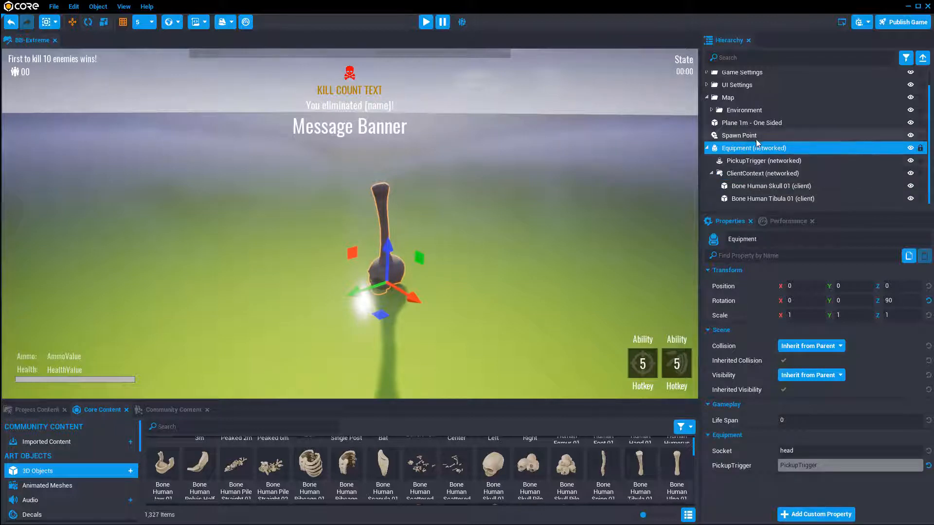
pyautogui.click(746, 174)
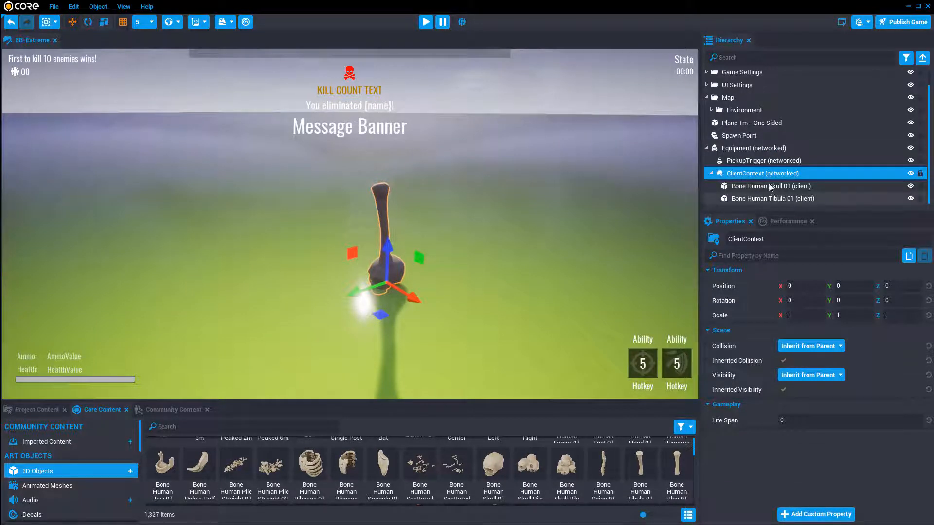
pyautogui.click(821, 346)
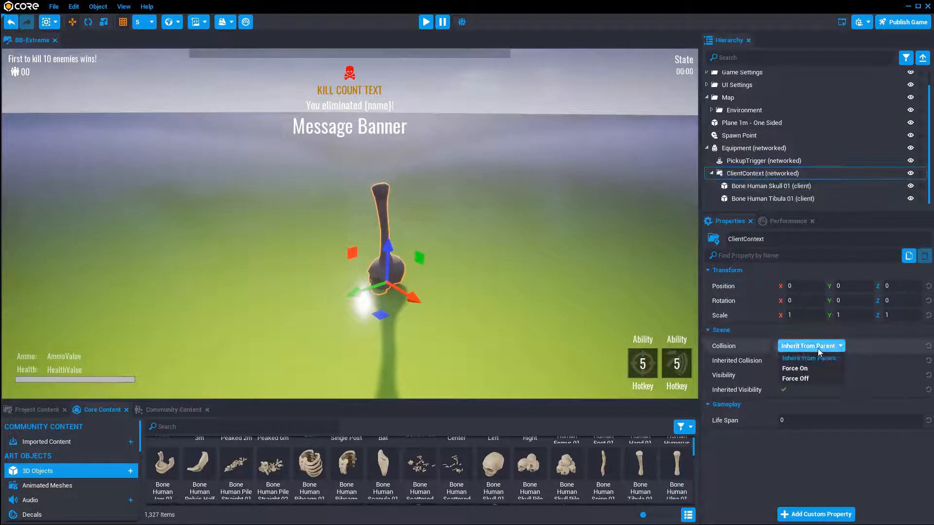
pyautogui.click(809, 375)
# Step: Set the Collision of Bone Human Skull 01 to Inherit from Parent and reselect the ClientContext
pyautogui.click(757, 185)
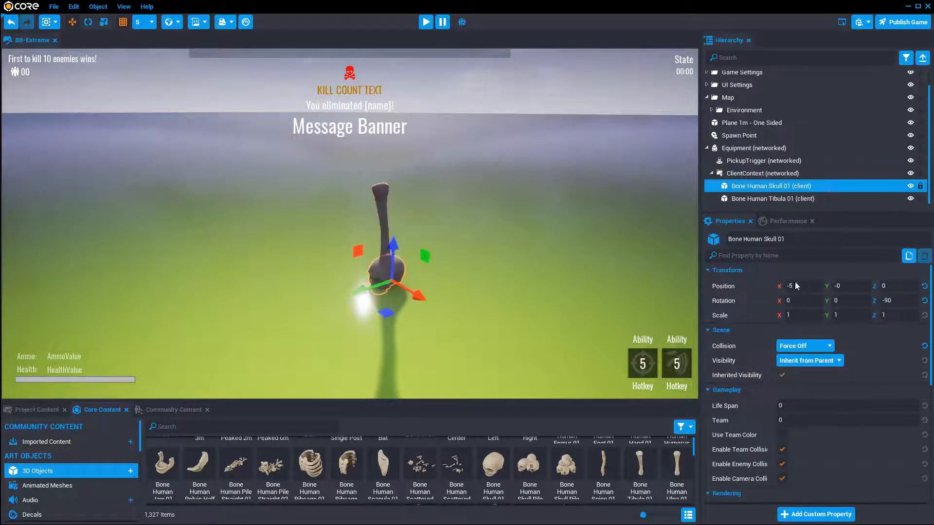
pyautogui.click(804, 346)
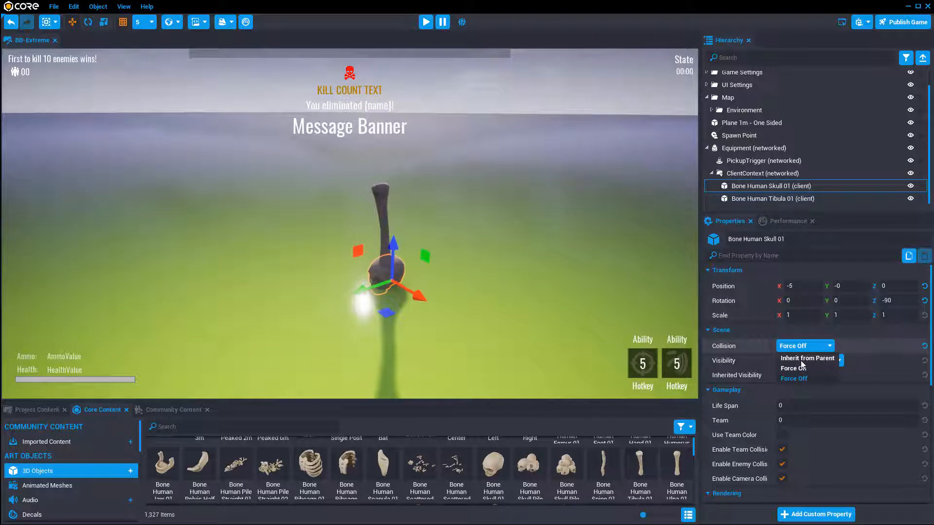
pyautogui.click(802, 359)
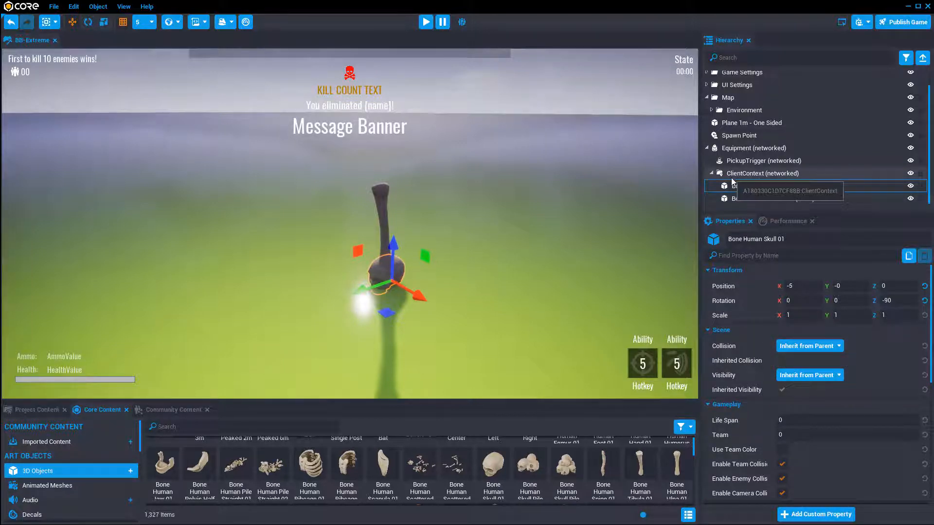
pyautogui.click(777, 174)
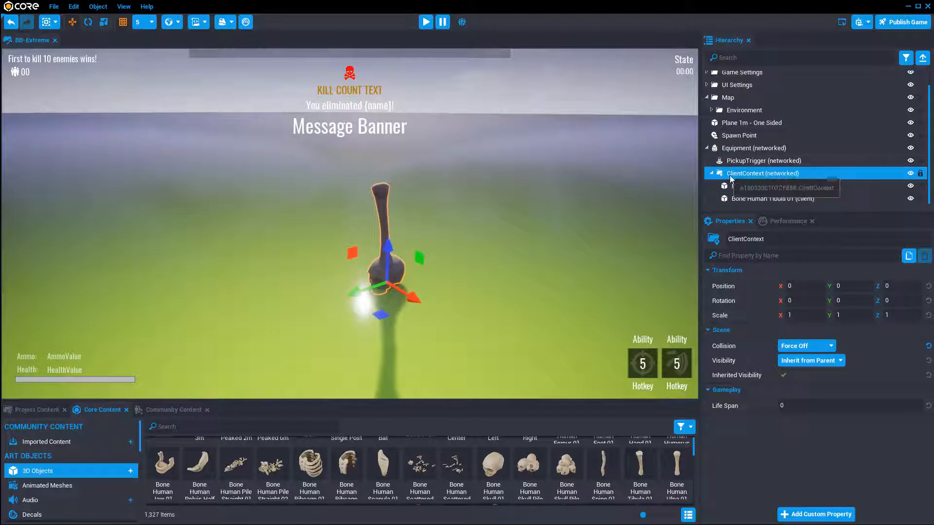
# Step: Run a game preview, pick up the skull-and-bone headgear, and walk and jump around to check how it sits on the player's head
pyautogui.click(538, 263)
pyautogui.press('=')
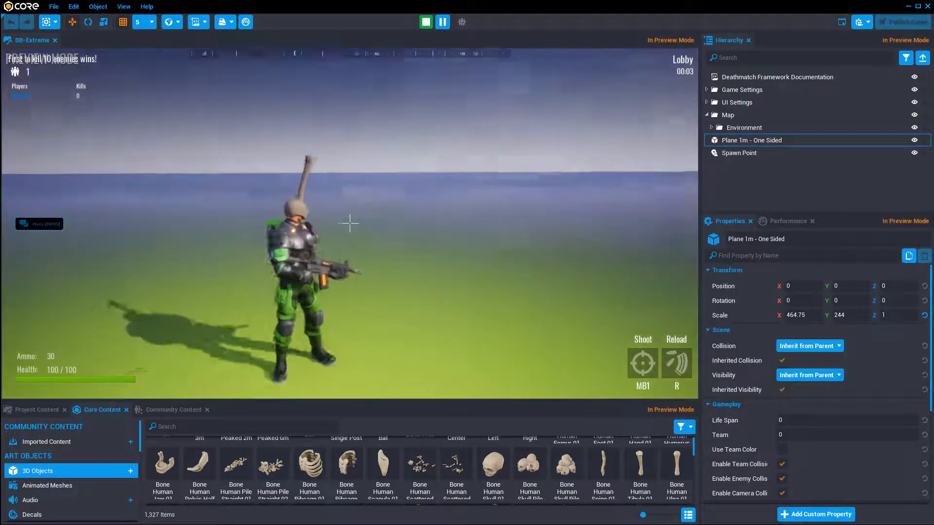
pyautogui.press('w')
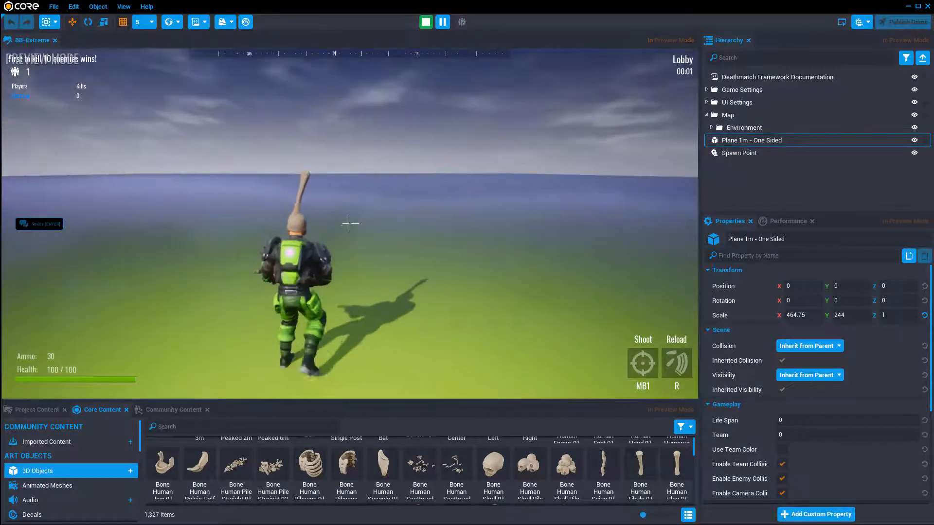
pyautogui.press('w')
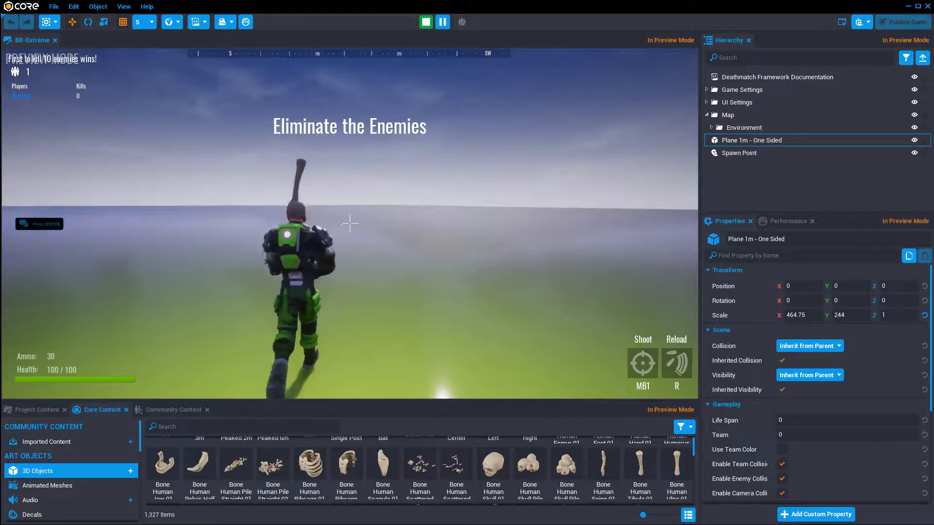
pyautogui.press('w')
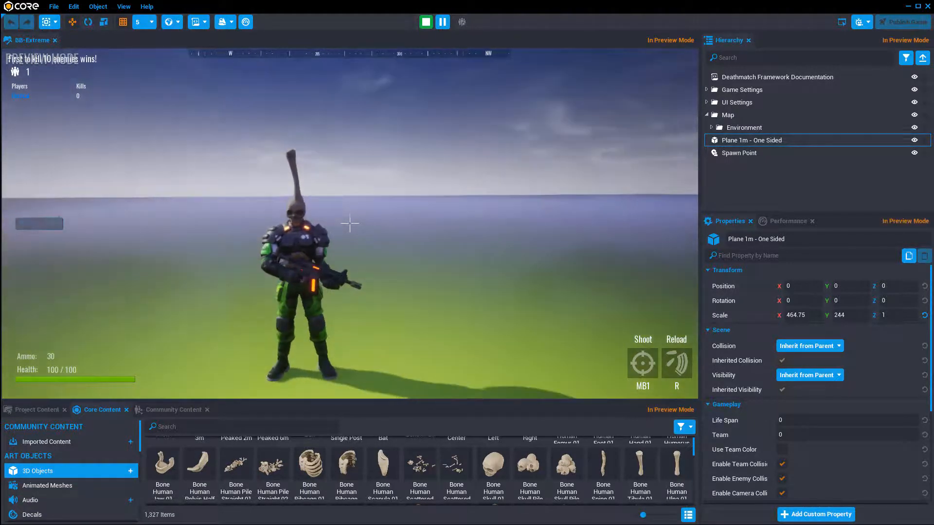
pyautogui.press('w')
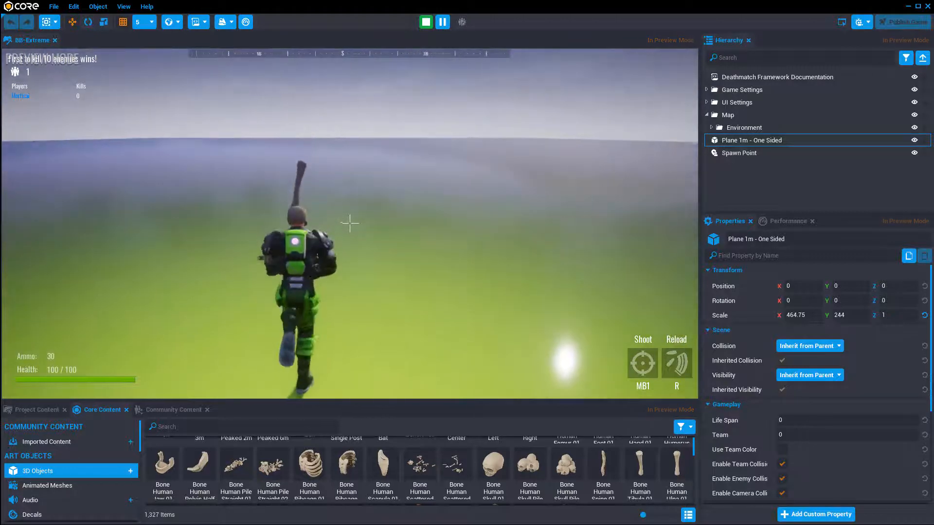
pyautogui.press('w')
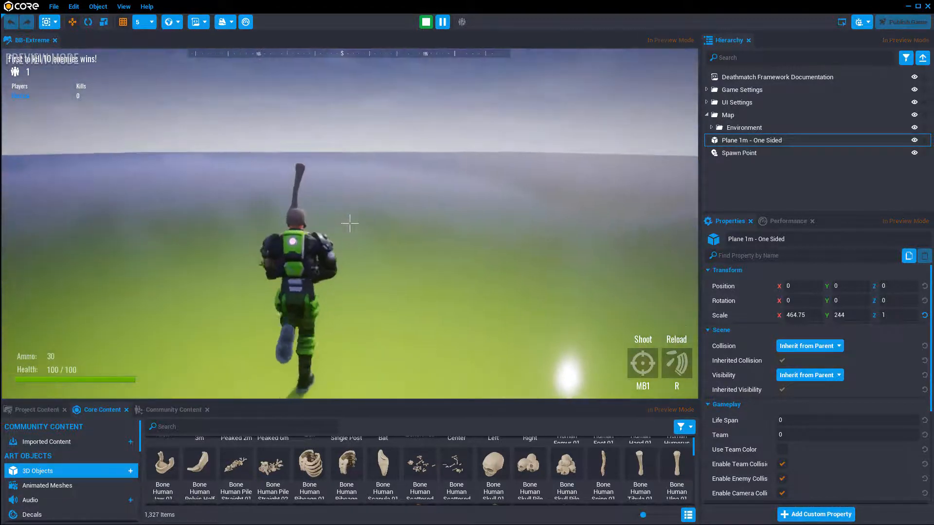
pyautogui.press('space')
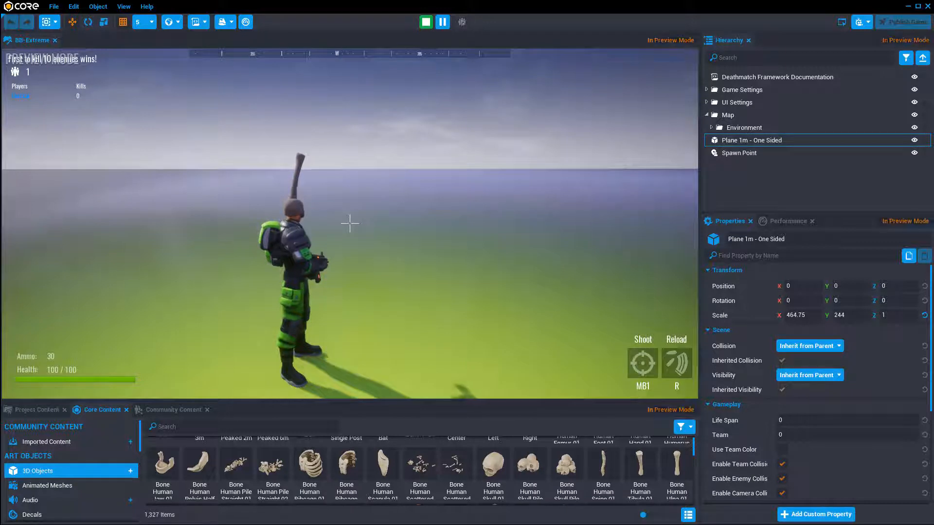
pyautogui.press('Escape')
# Step: Preview the game again, walk into the headgear to equip it, and end the preview
pyautogui.moveTo(253, 178); pyautogui.dragTo(479, 252, button='right')
pyautogui.press('w')
pyautogui.press('w')
pyautogui.scroll(-5, 480, 256)
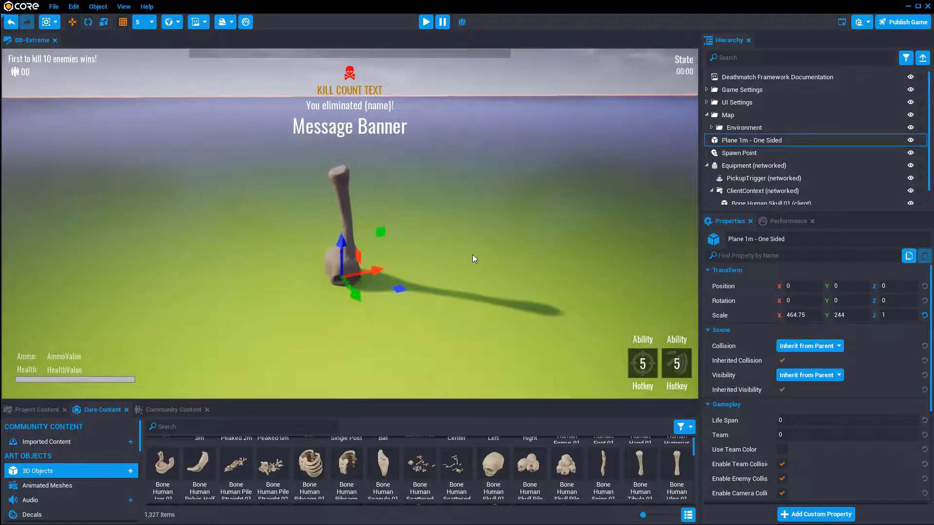
pyautogui.scroll(-1, 749, 180)
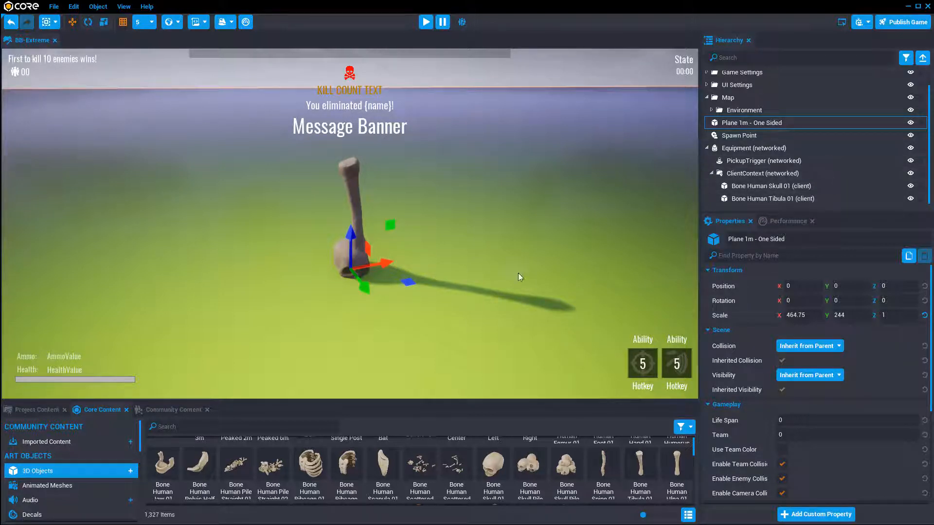
pyautogui.moveTo(529, 223); pyautogui.dragTo(530, 223, button='right')
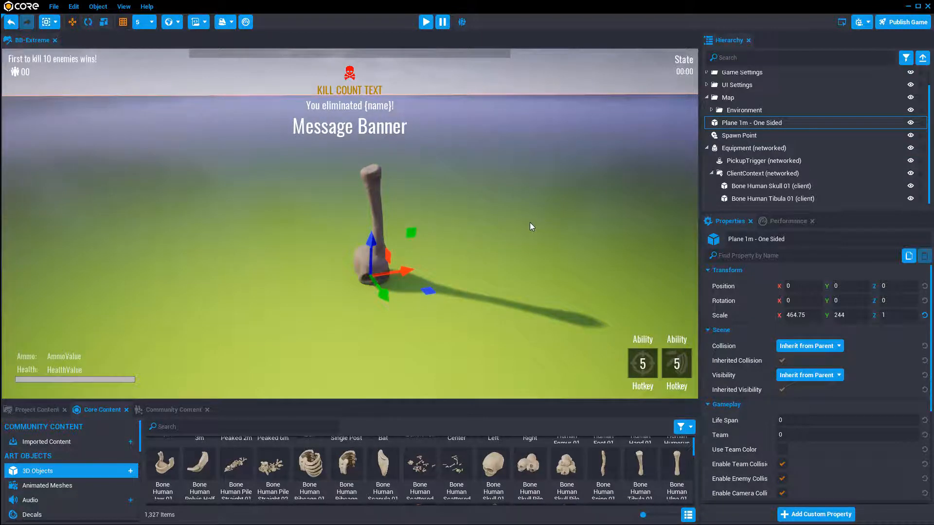
pyautogui.moveTo(530, 223)
pyautogui.mouseDown(button='right')
pyautogui.moveTo(459, 223)
pyautogui.moveTo(571, 218)
pyautogui.moveTo(517, 215)
pyautogui.moveTo(547, 218)
pyautogui.mouseUp(button='right')
pyautogui.press('=')
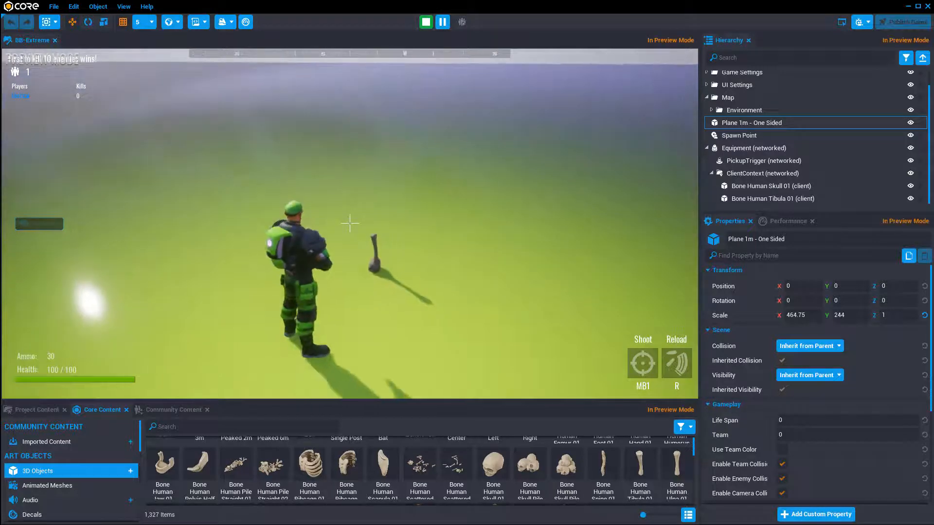
pyautogui.press('w')
pyautogui.press('w')
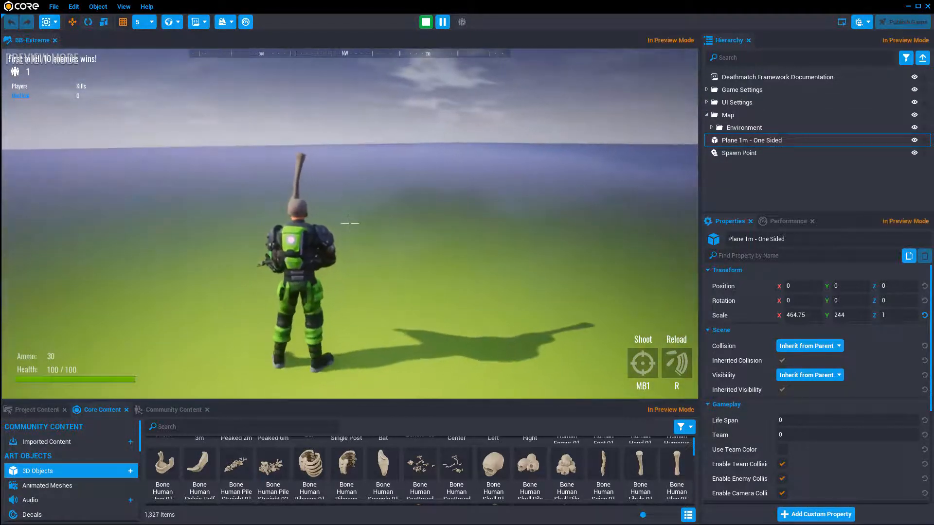
pyautogui.press('=')
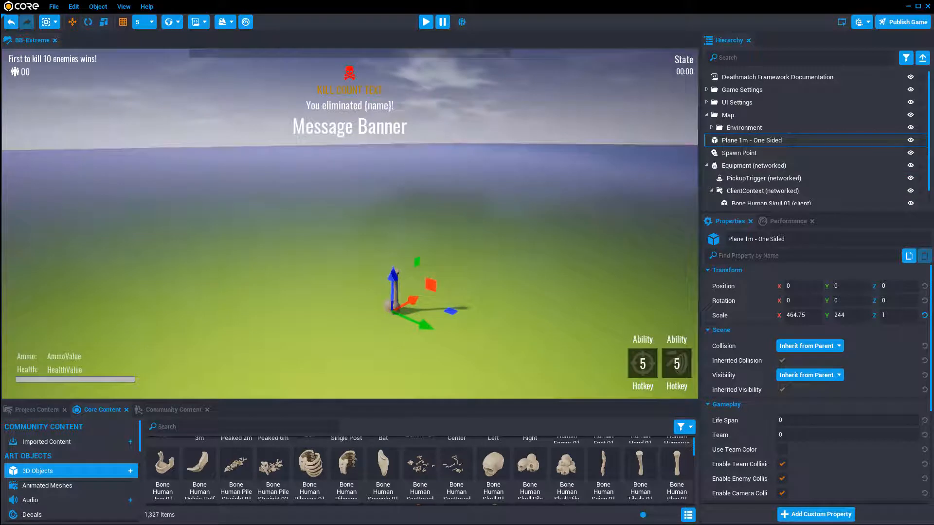
# Step: Create a new script named SkullHelm
pyautogui.click(202, 24)
pyautogui.click(225, 54)
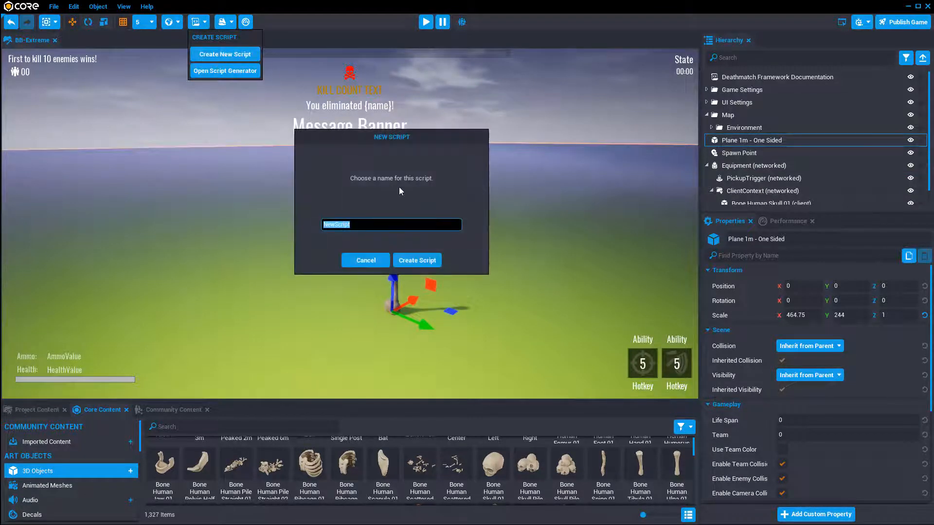
pyautogui.write('SkullHelm')
pyautogui.click(415, 260)
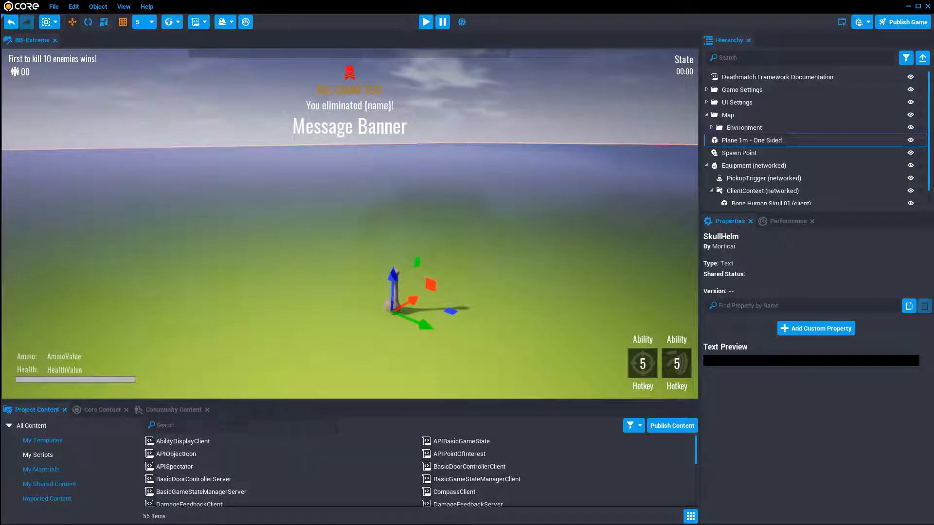
# Step: Search the project content for "sku" and add the SkullHelm script to the Equipment object
pyautogui.click(239, 425)
pyautogui.write('skuul')
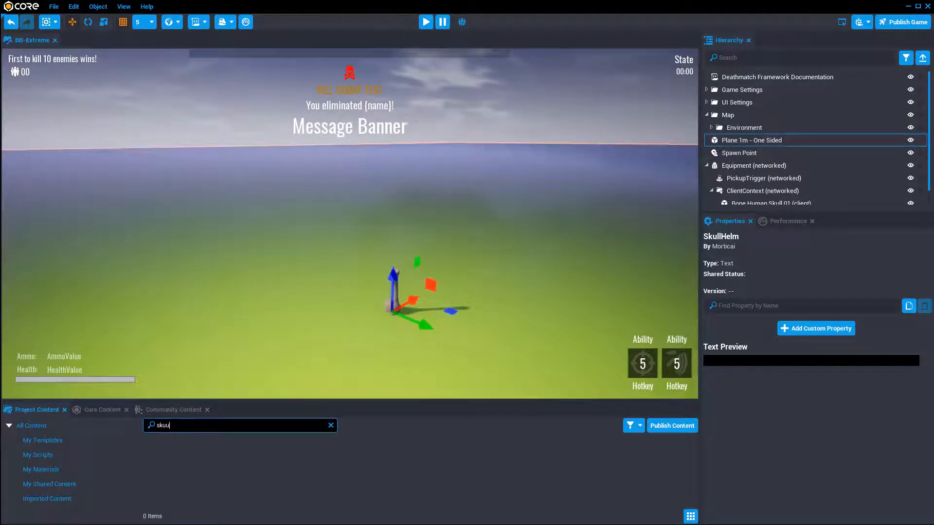
pyautogui.press('BackSpace')
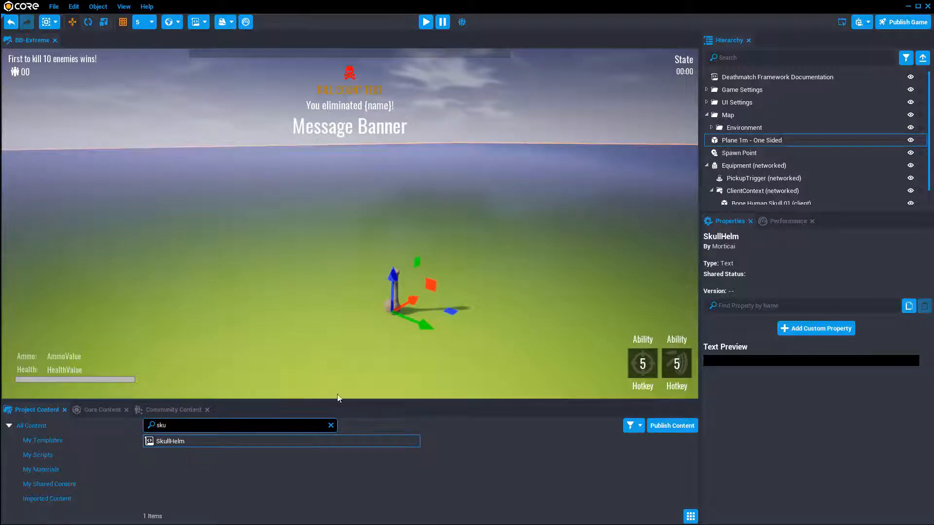
pyautogui.scroll(-1, 818, 179)
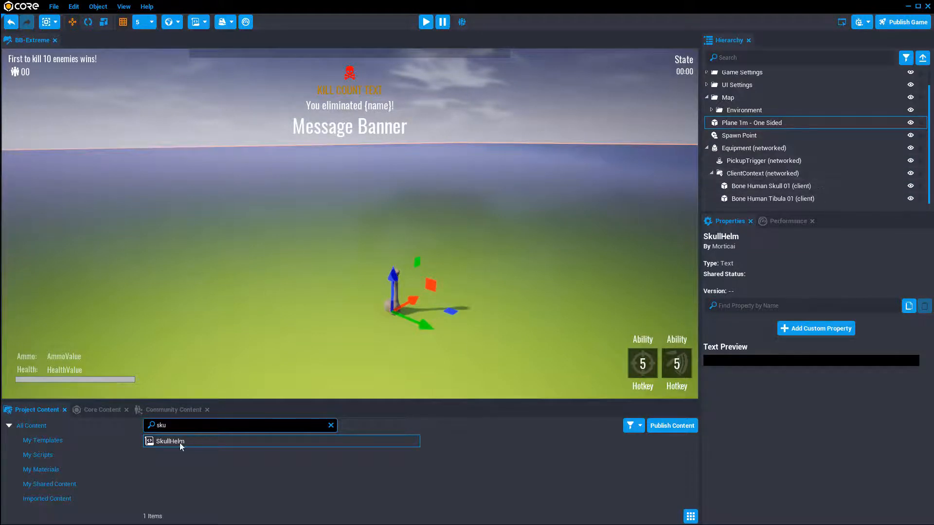
pyautogui.moveTo(179, 443); pyautogui.dragTo(734, 153)
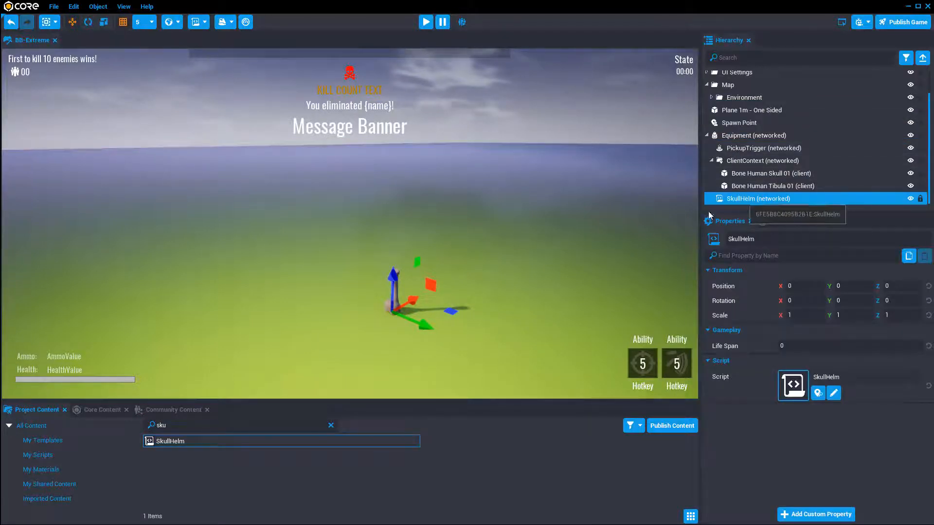
# Step: Preview the game with the SkullHelm script attached, pick up the headgear, and stop the preview
pyautogui.moveTo(529, 245); pyautogui.dragTo(557, 249, button='right')
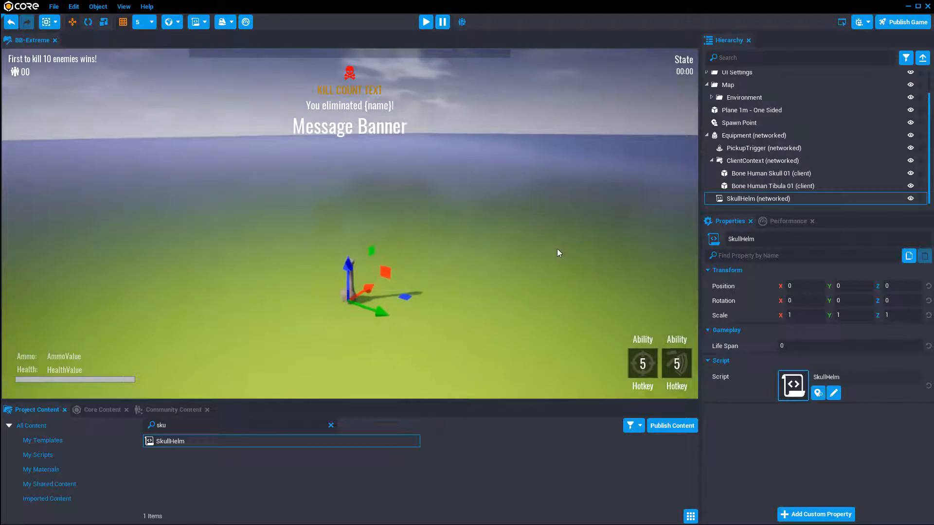
pyautogui.press('=')
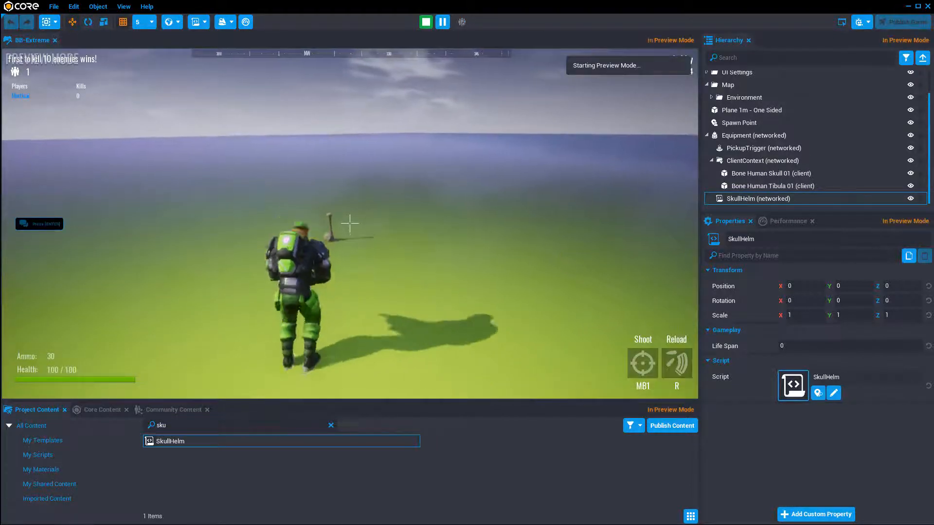
pyautogui.press('w')
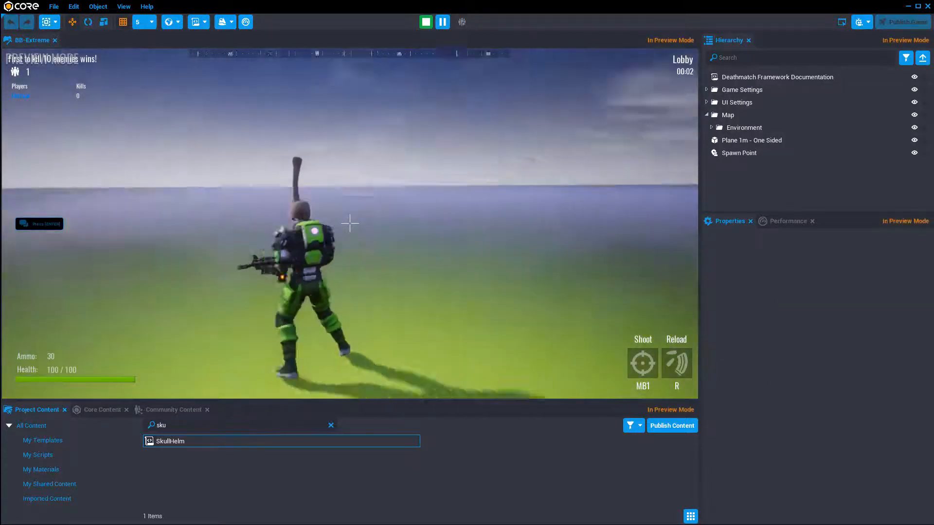
pyautogui.press('d')
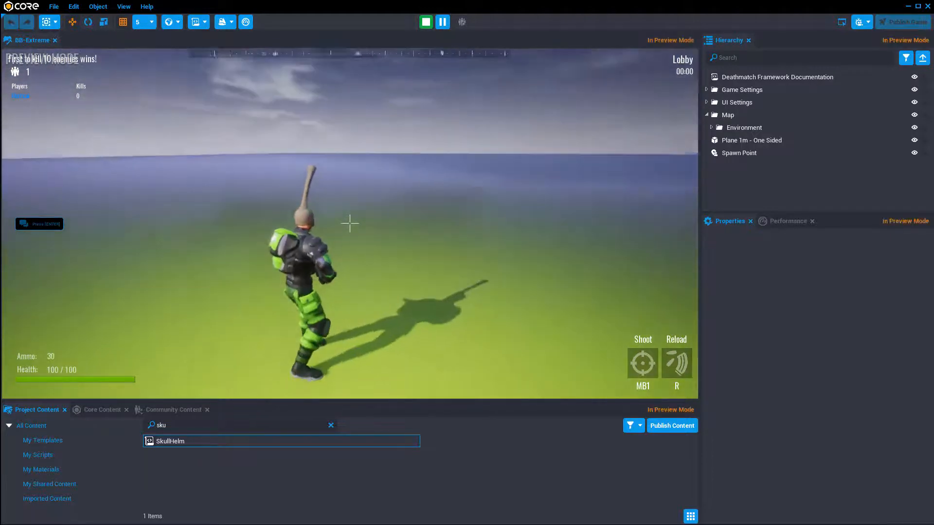
pyautogui.press('=')
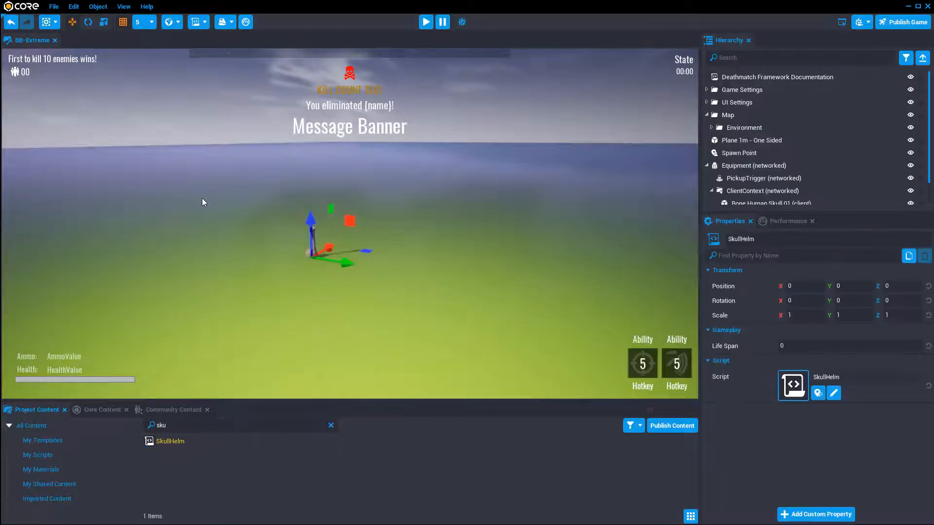
# Step: Open the SkullHelm script from the Equipment object in Visual Studio Code for editing
pyautogui.scroll(-2, 788, 171)
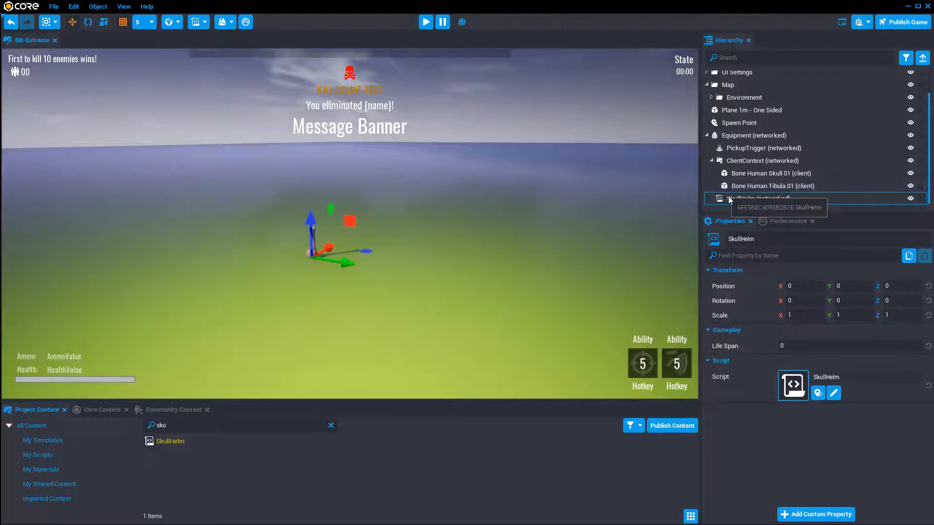
pyautogui.click(733, 198)
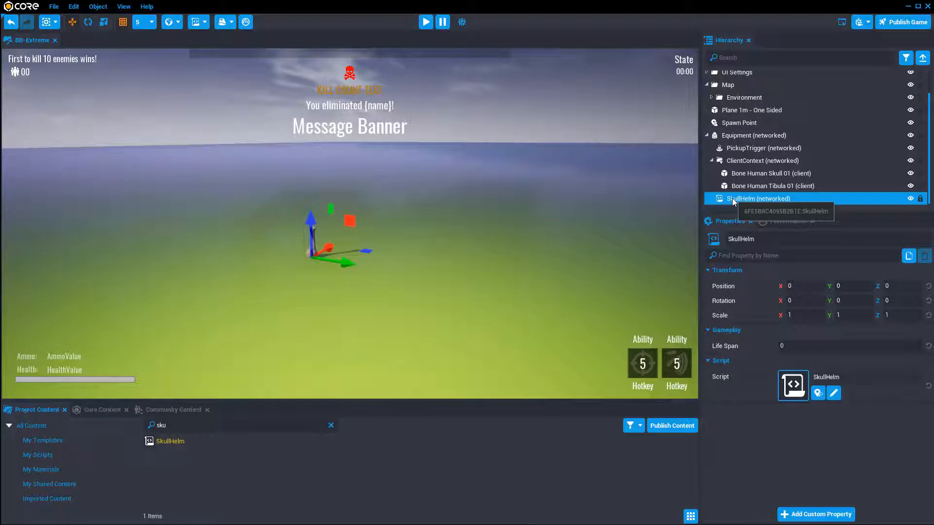
pyautogui.doubleClick(733, 198)
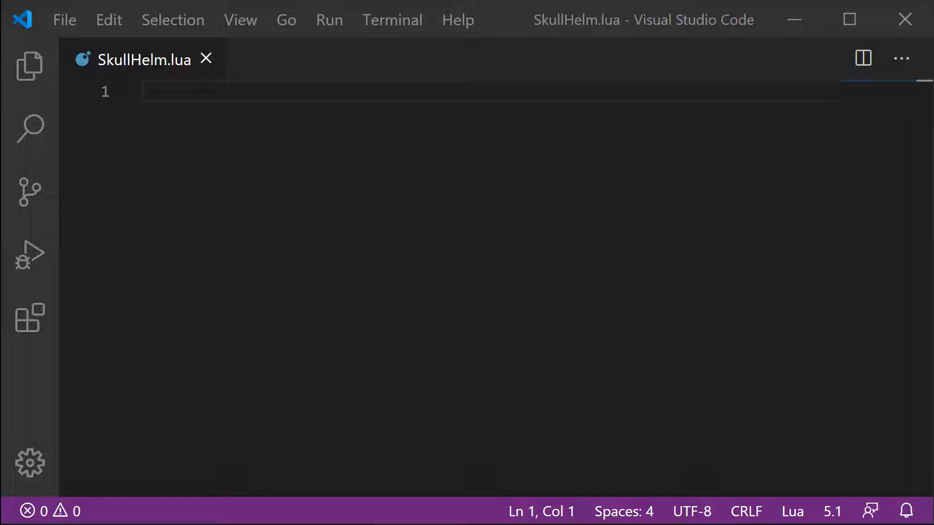
pyautogui.click(233, 169)
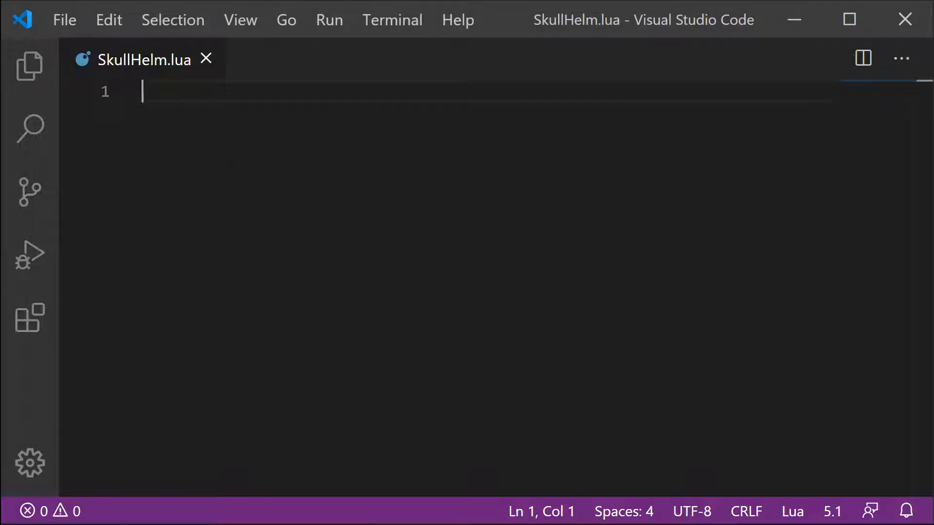
# Step: Paste Lua code that sets the equipped player's hitPoints and maxHitPoints to "150" and regenerates 5 hit points per second, save it, and minimize Visual Studio Code
pyautogui.hotkey('ctrl', 'v')
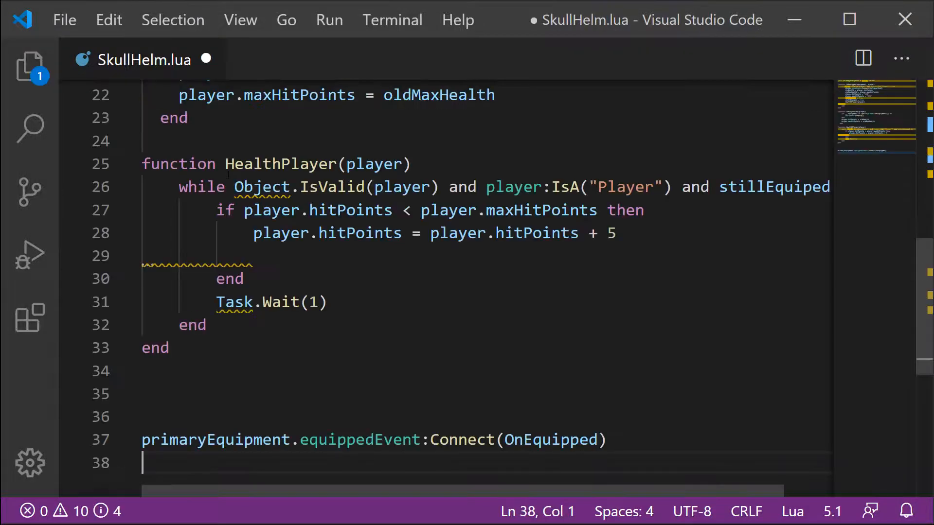
pyautogui.scroll(5, 405, 209)
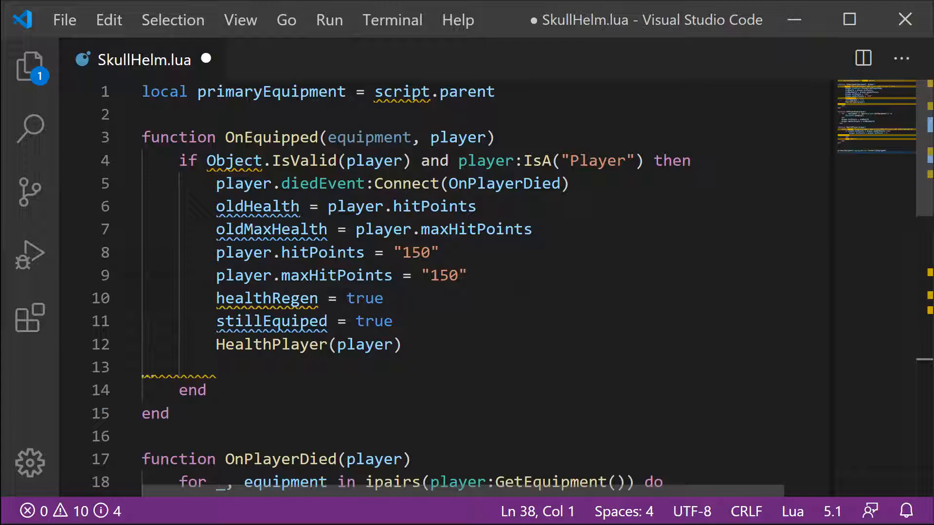
pyautogui.hotkey('ctrl', 's')
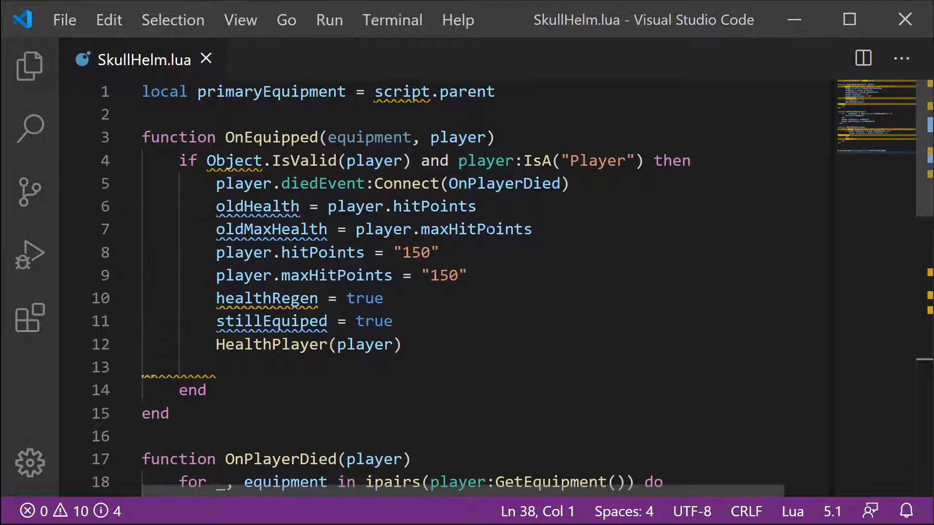
pyautogui.click(795, 22)
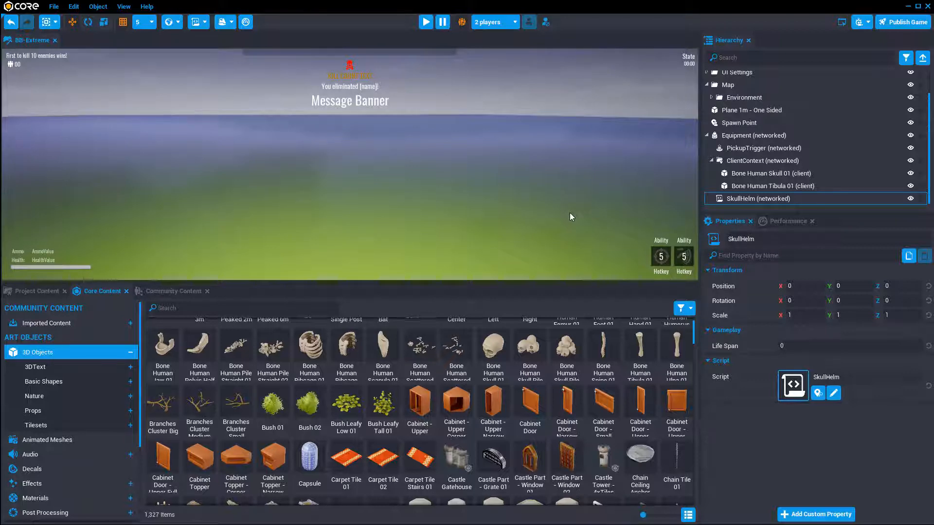
# Step: Preview the game in an enlarged viewport, pick up the headgear to check the wearer's health, and stop the preview
pyautogui.moveTo(569, 208)
pyautogui.mouseDown(button='right')
pyautogui.moveTo(368, 166)
pyautogui.moveTo(282, 178)
pyautogui.moveTo(466, 178)
pyautogui.mouseUp(button='right')
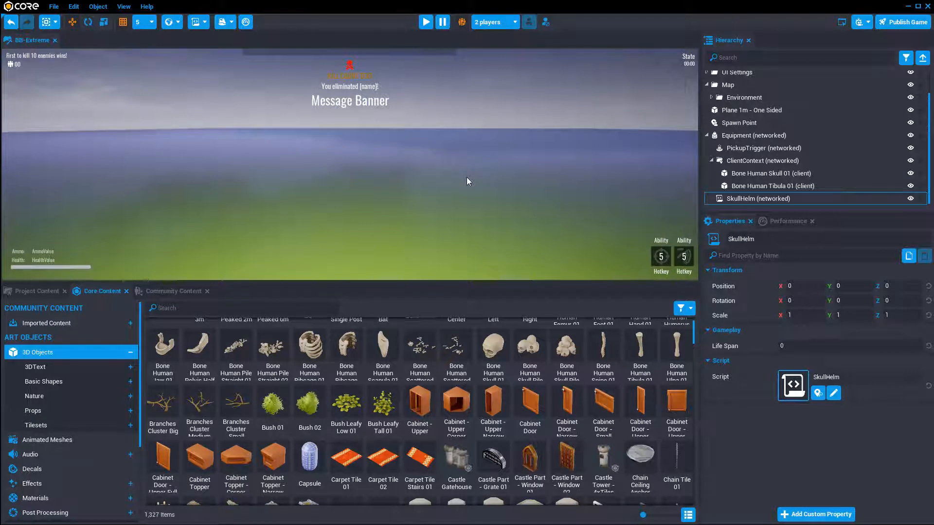
pyautogui.click(426, 22)
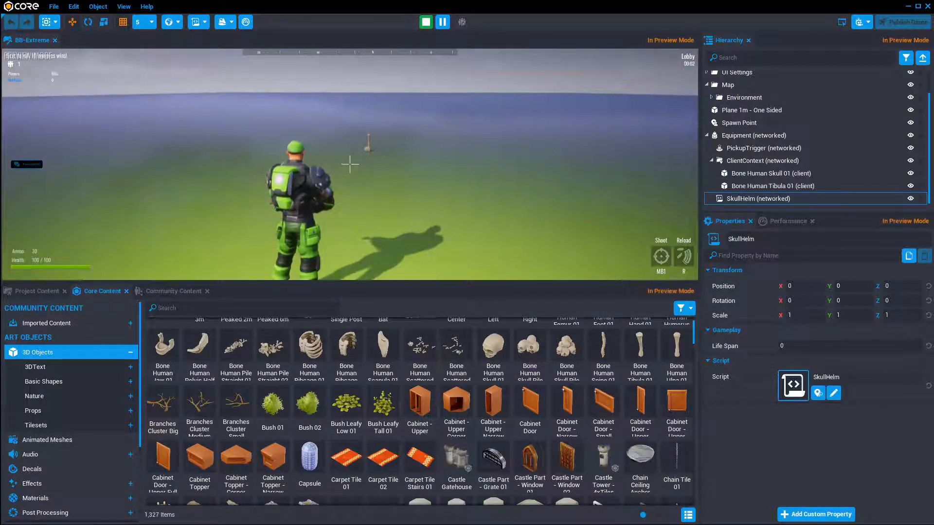
pyautogui.moveTo(380, 282); pyautogui.dragTo(358, 512)
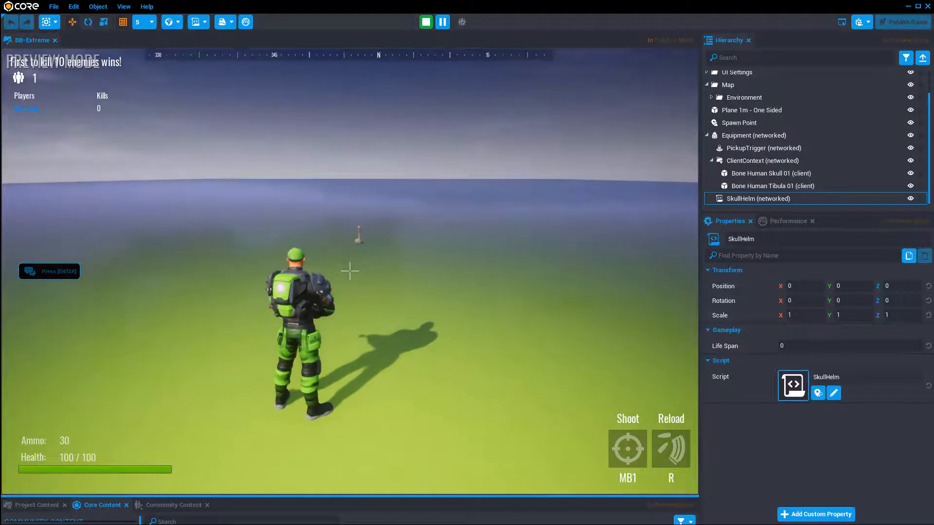
pyautogui.press('w')
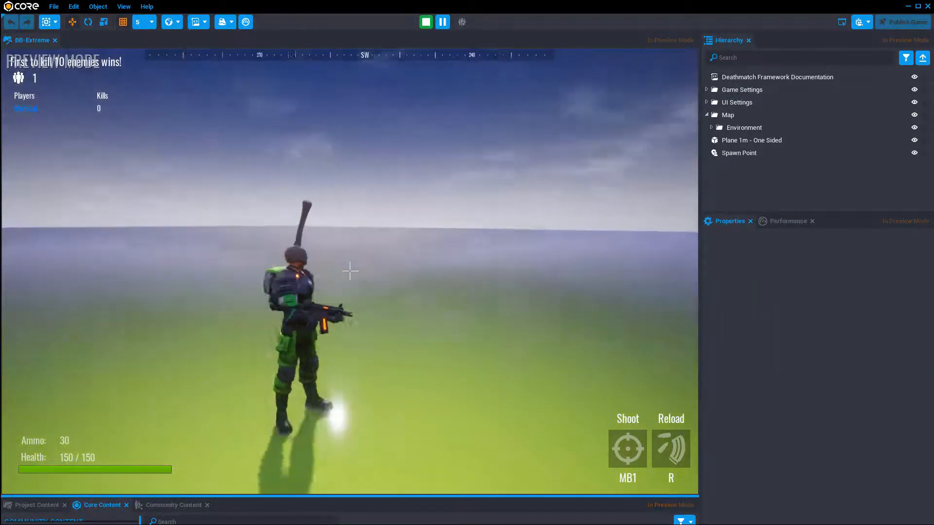
pyautogui.press('w')
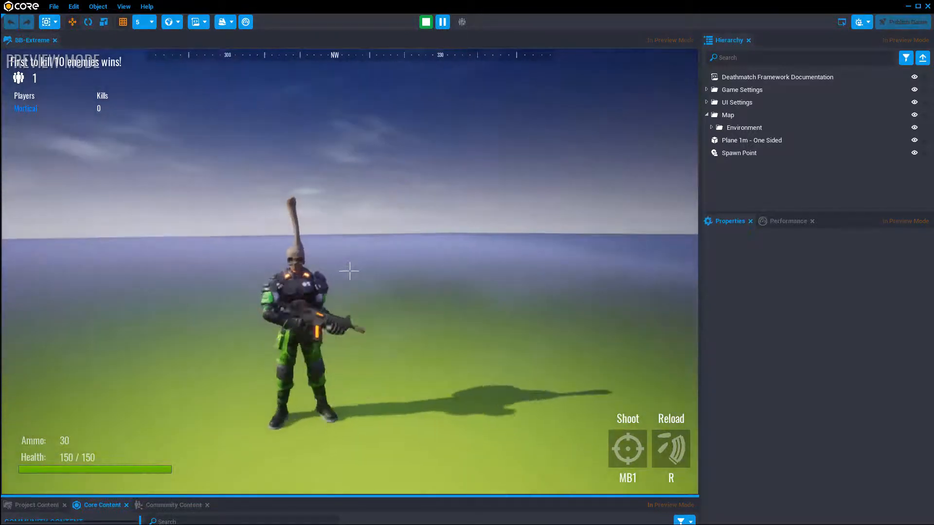
pyautogui.press('w')
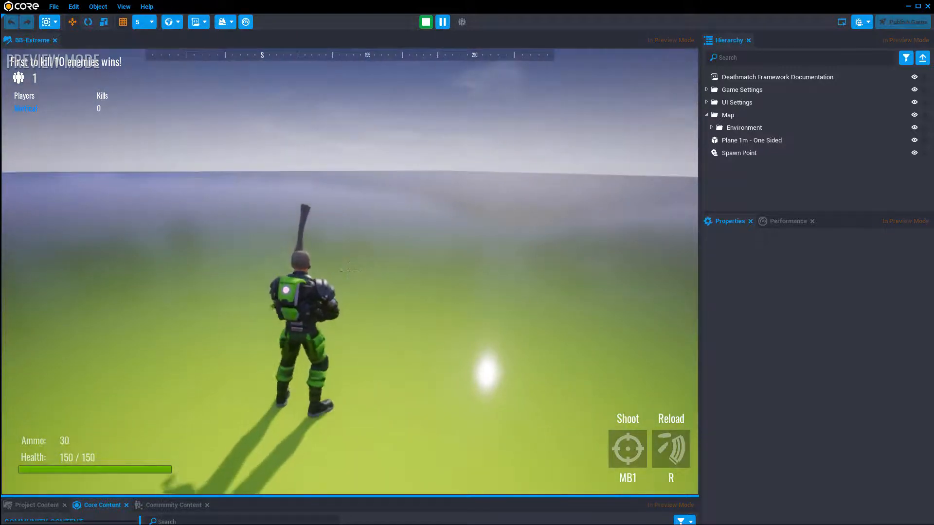
pyautogui.press('Escape')
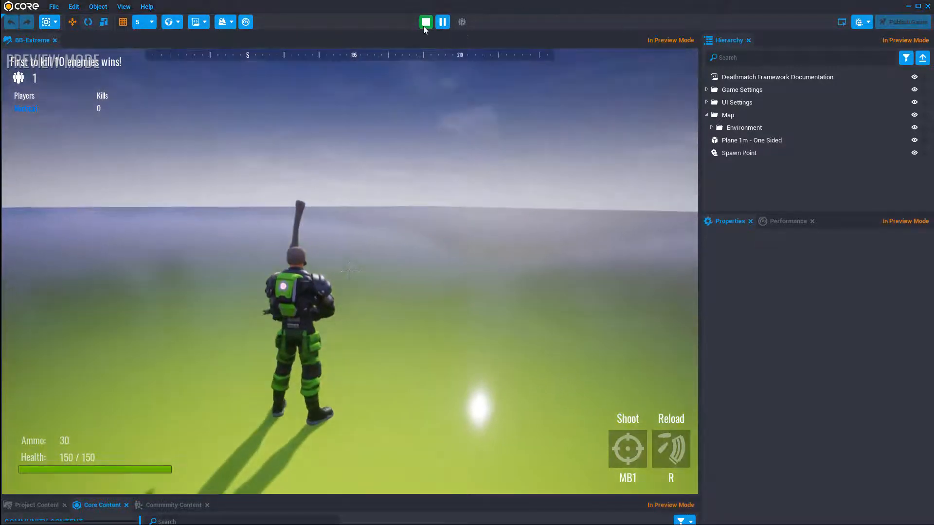
pyautogui.click(424, 26)
# Step: Run a multiplayer preview with 2 players, pick up the headgear as Bot2, and move Bot2's game window aside
pyautogui.click(462, 22)
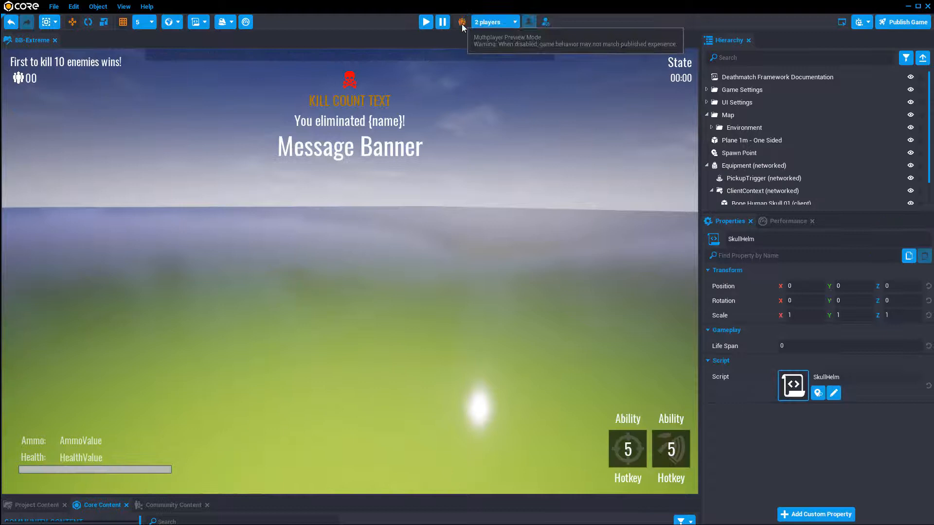
pyautogui.click(426, 22)
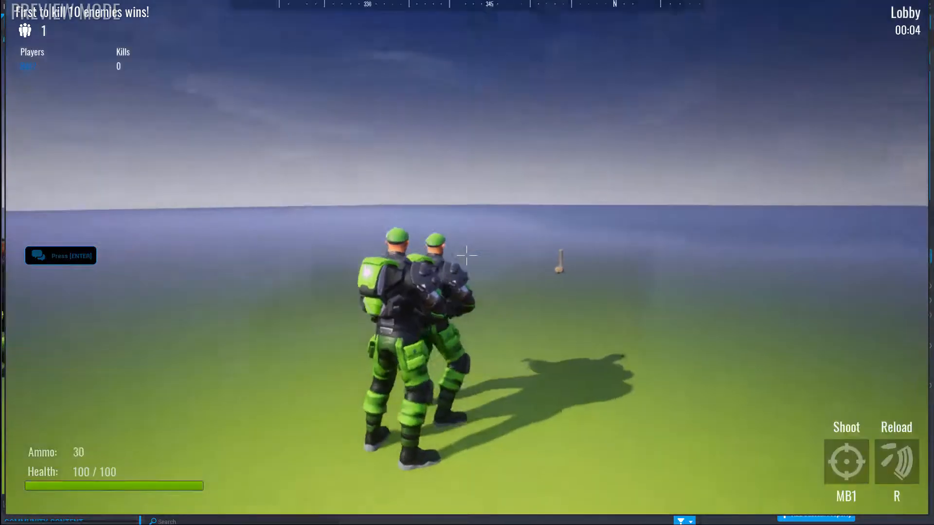
pyautogui.press('w')
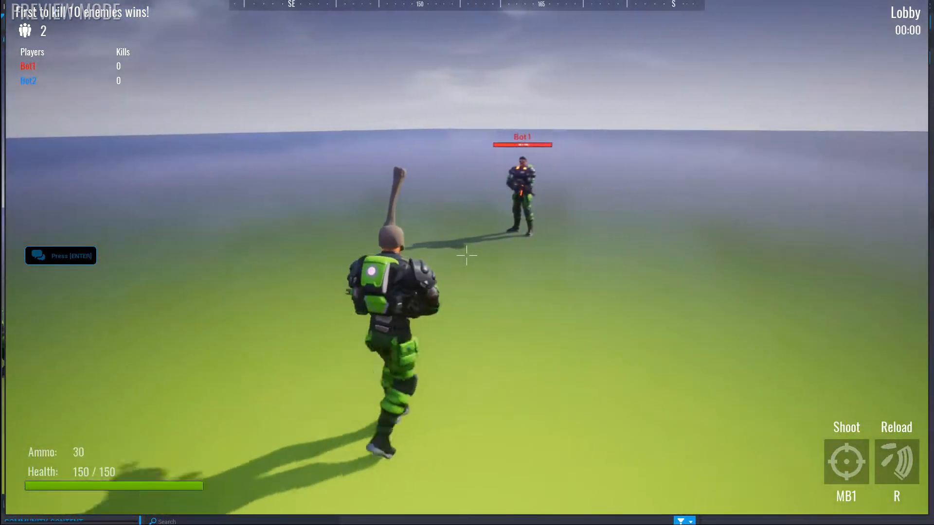
pyautogui.moveTo(506, 1); pyautogui.dragTo(933, 8)
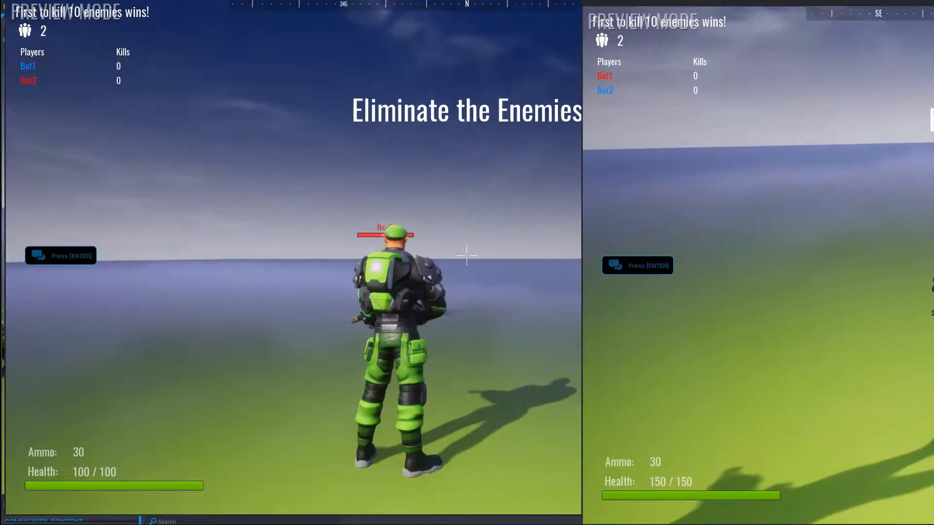
# Step: As Bot1, shoot the headgear-wearing Bot2 to test its health regeneration, eliminate it, approach it after respawn, and end the preview
pyautogui.click(433, 302)
pyautogui.press('w')
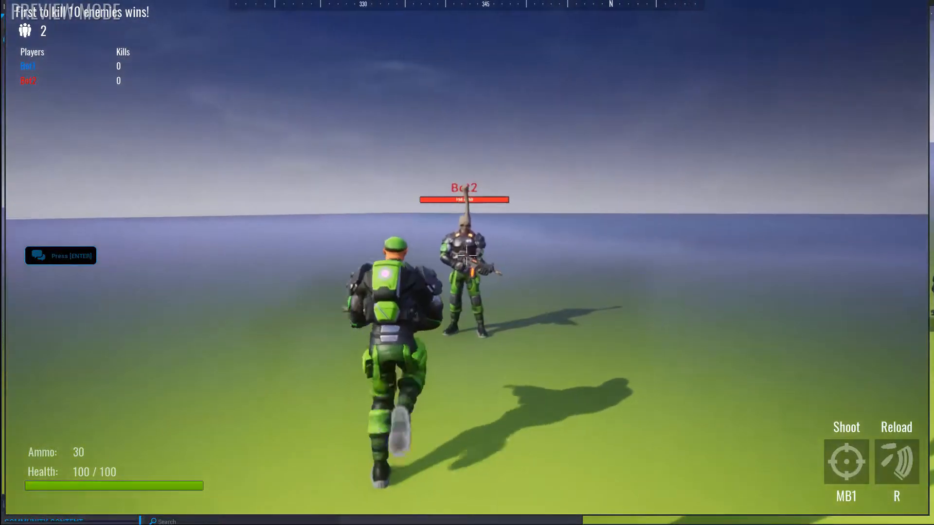
pyautogui.click(467, 256)
pyautogui.click(467, 255)
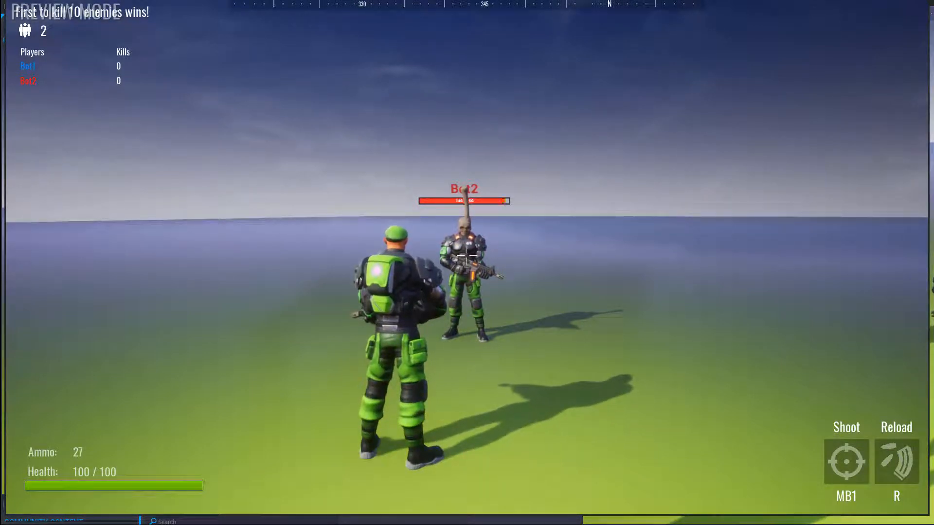
pyautogui.click(467, 254)
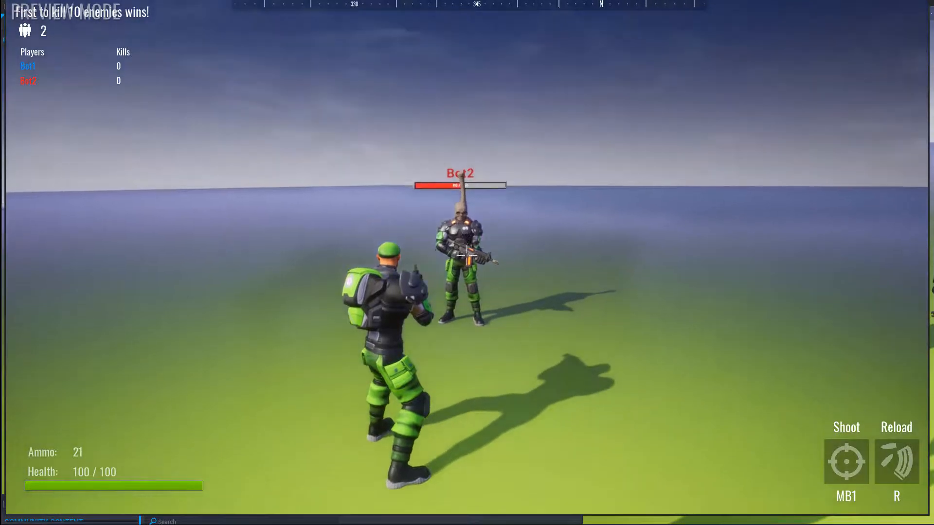
pyautogui.click(466, 253)
pyautogui.click(466, 254)
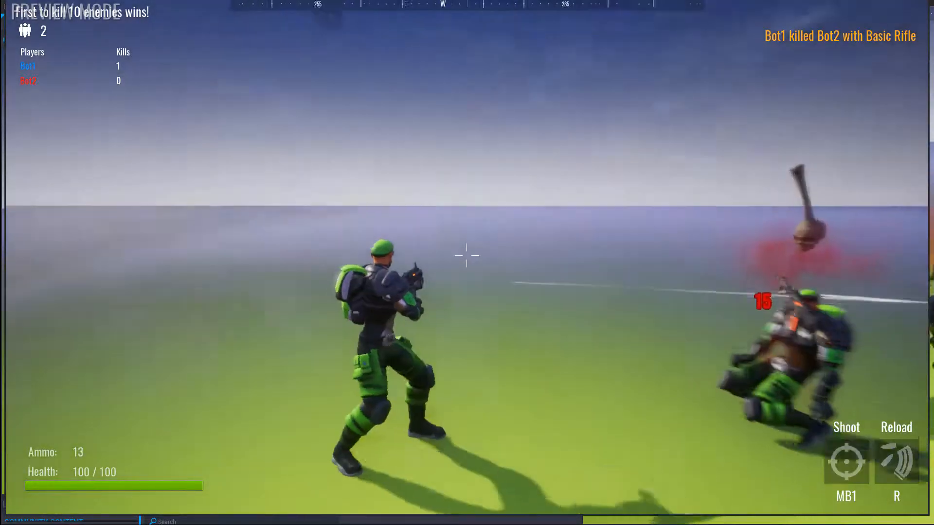
pyautogui.press('w')
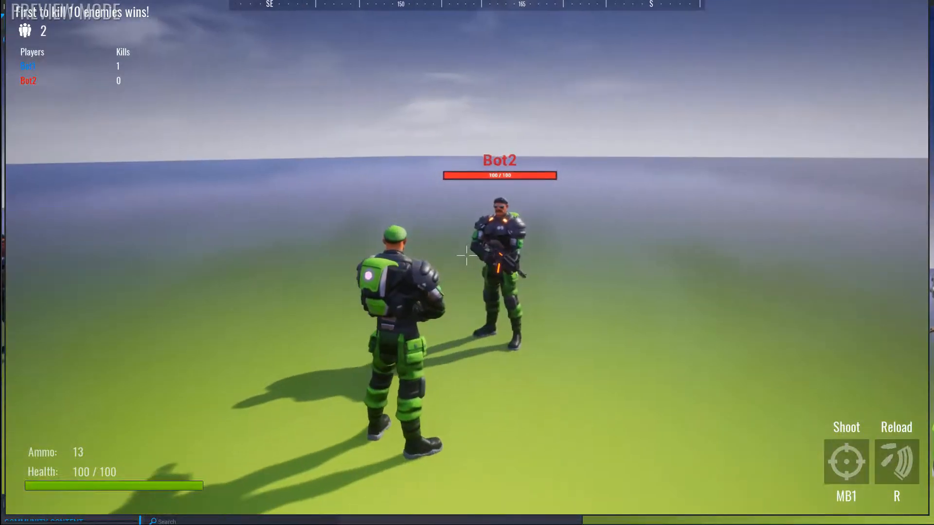
pyautogui.press('Escape')
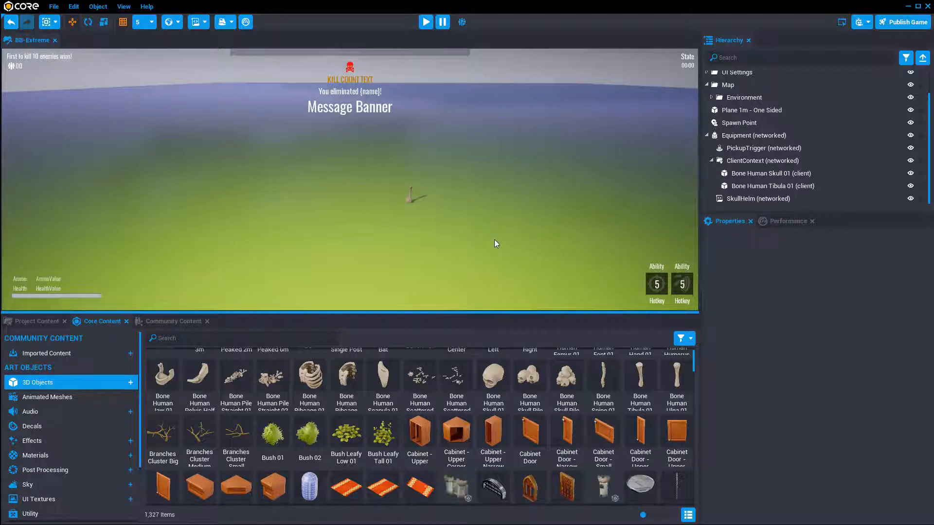
# Step: Search the Core Content for "abi" and add an Ability object to the Equipment object
pyautogui.click(226, 339)
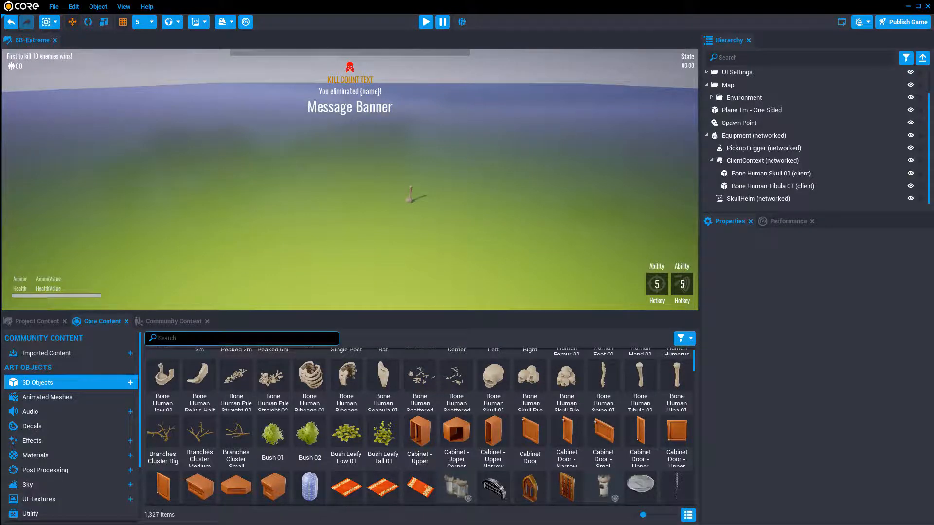
pyautogui.write('abi')
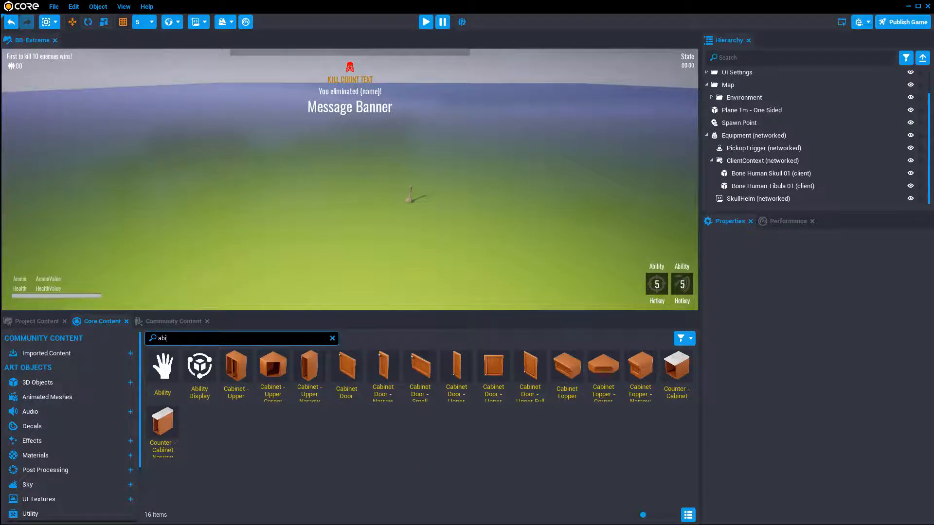
pyautogui.write('lty')
pyautogui.press('BackSpace')
pyautogui.press('BackSpace')
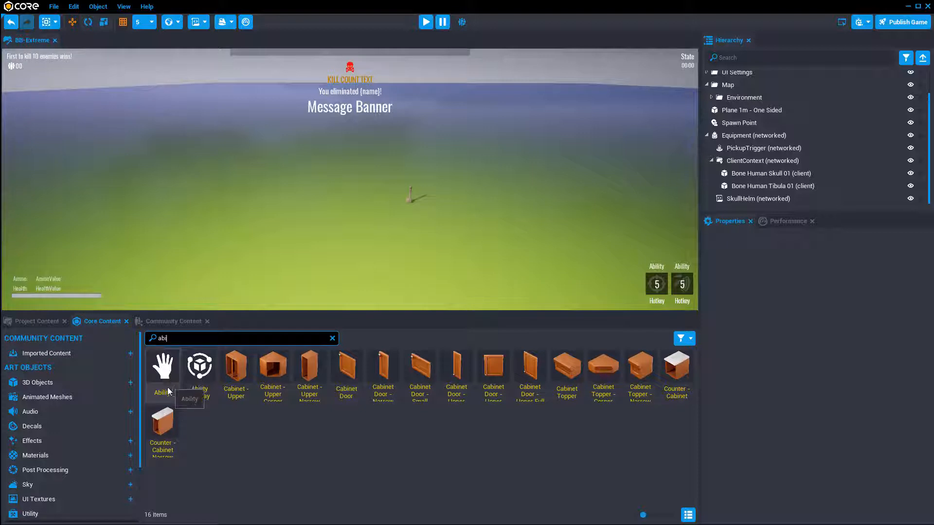
pyautogui.moveTo(171, 372); pyautogui.dragTo(742, 138)
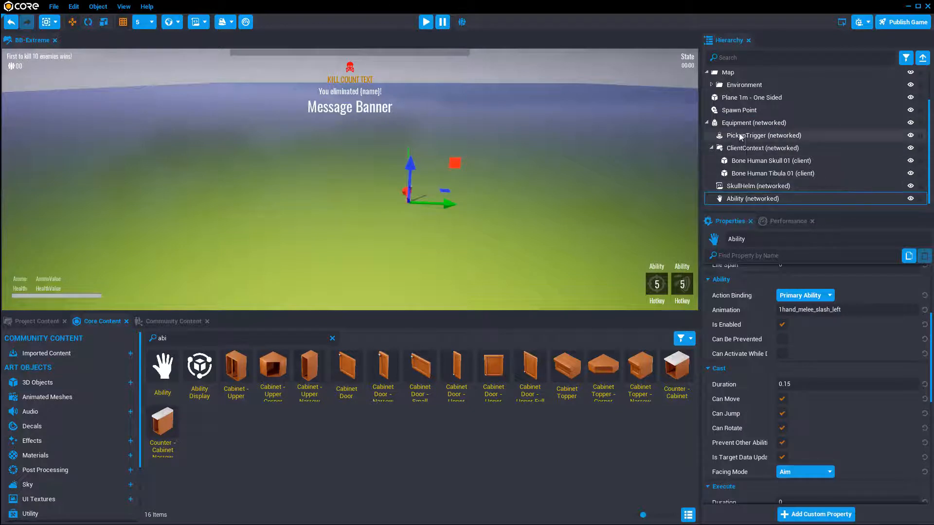
# Step: Set the action binding of the Ability object to Ability Feet
pyautogui.click(750, 200)
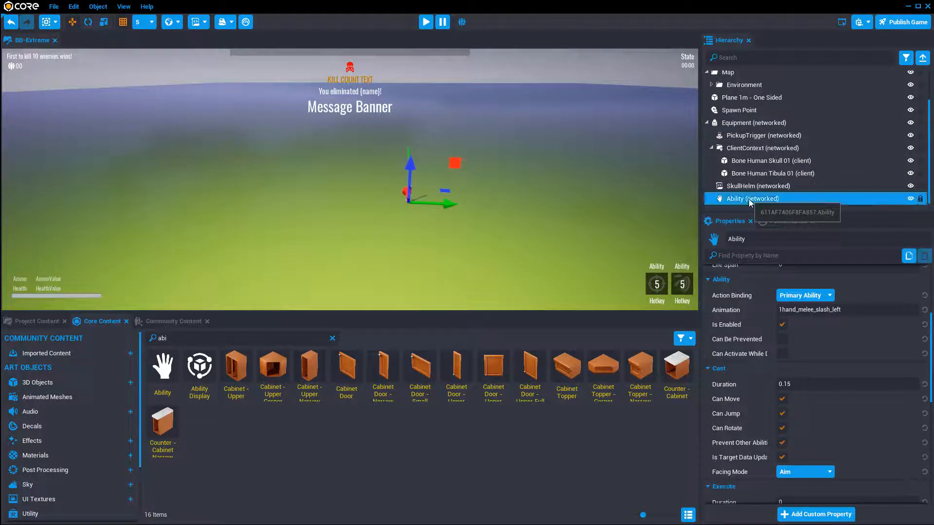
pyautogui.scroll(5, 845, 363)
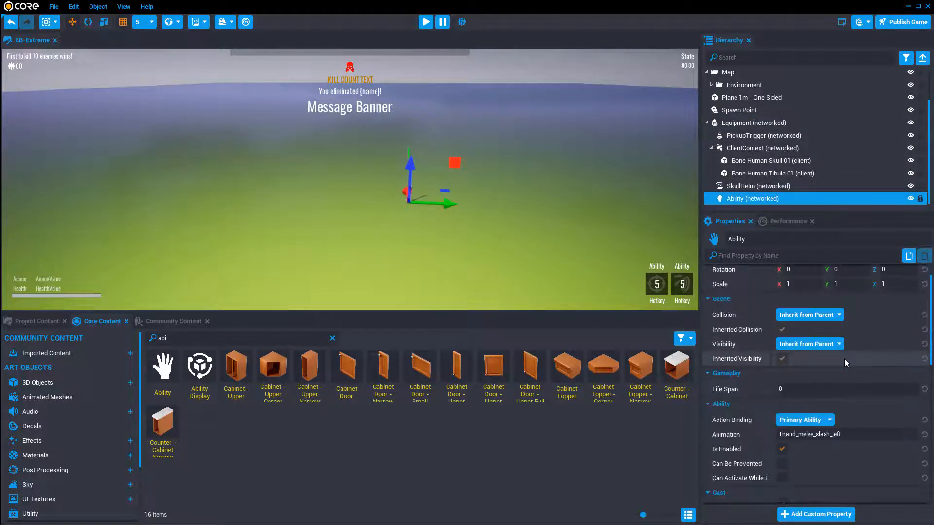
pyautogui.scroll(-1, 846, 363)
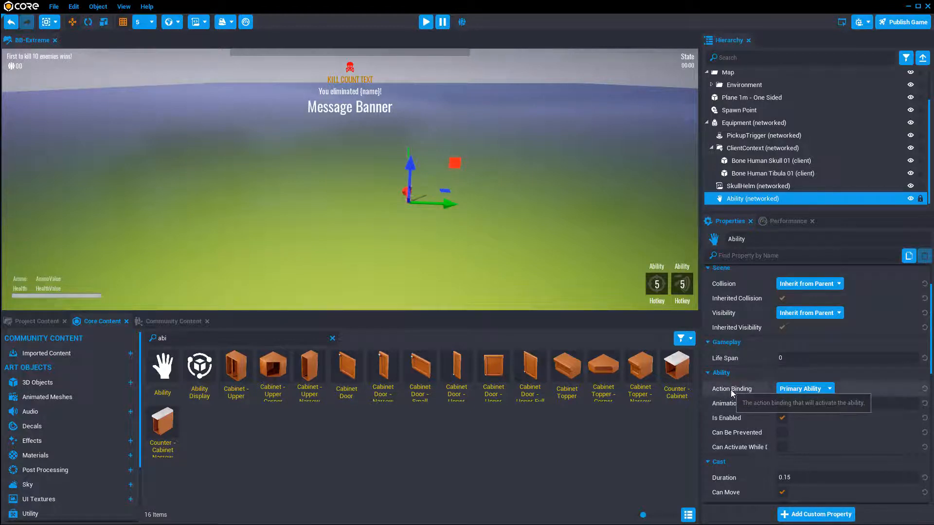
pyautogui.click(821, 390)
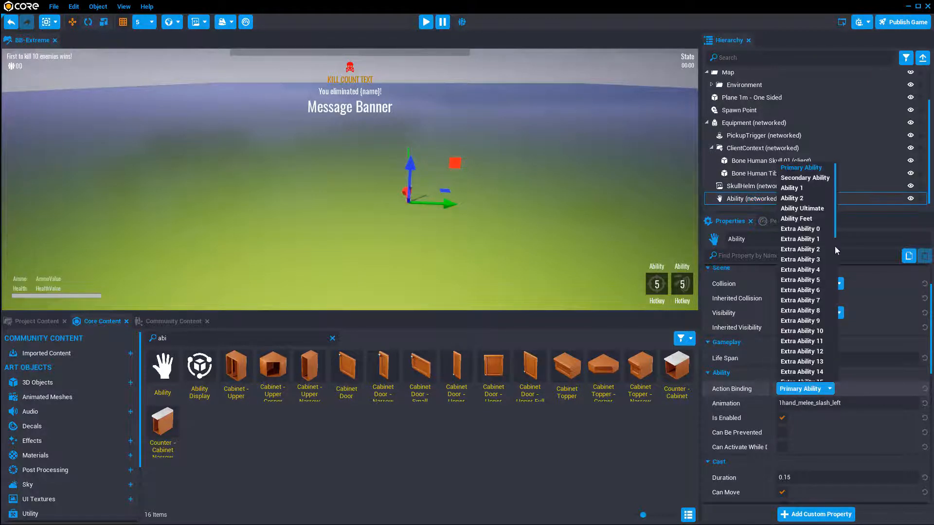
pyautogui.click(810, 219)
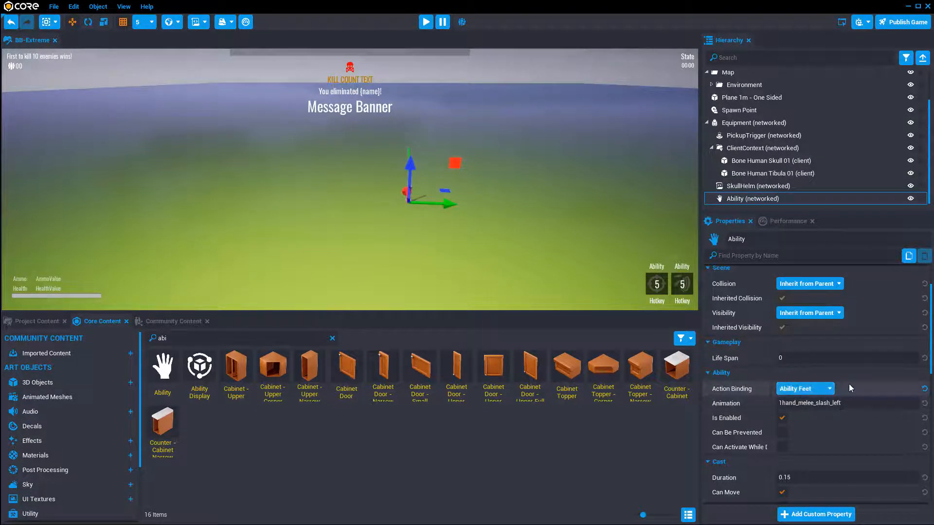
# Step: Examine the Ability object's animation and its Cast, Execute, Recovery and Cooldown settings, including the Can Jump option
pyautogui.scroll(-2, 838, 395)
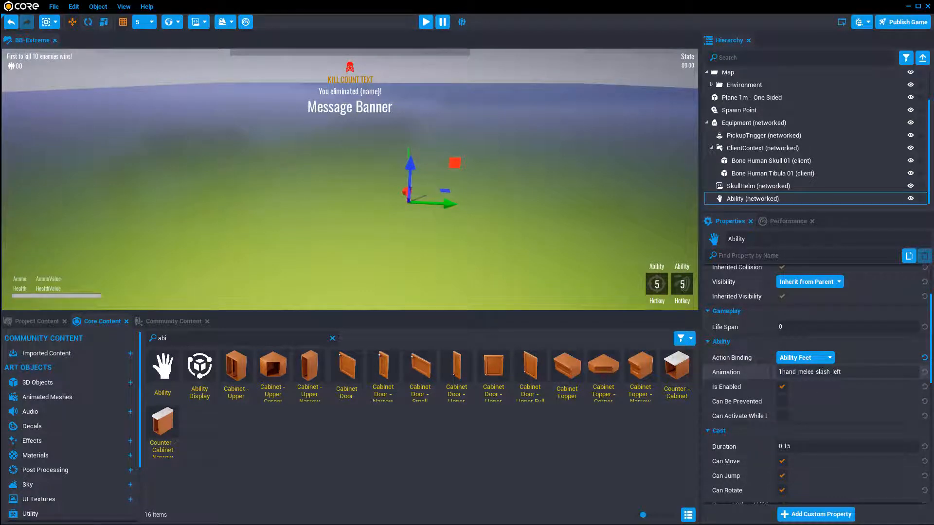
pyautogui.scroll(-3, 779, 377)
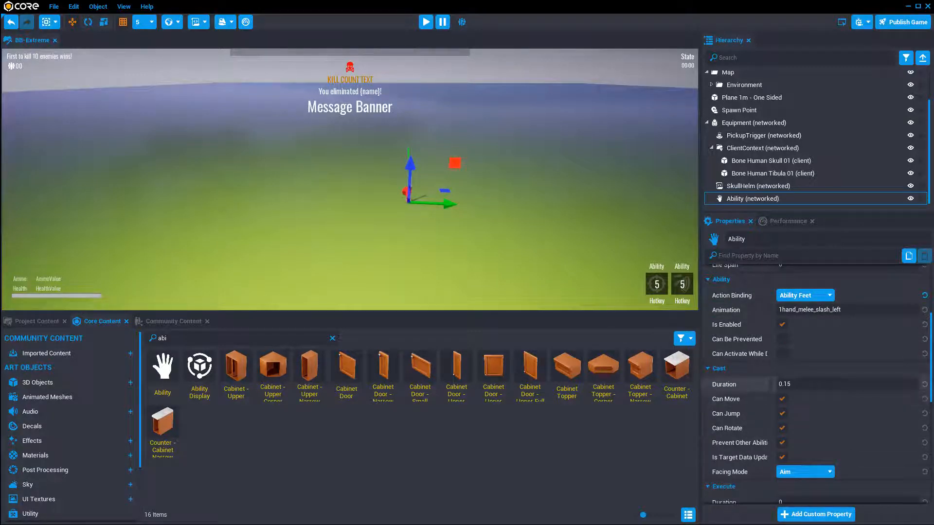
pyautogui.click(782, 414)
pyautogui.click(783, 414)
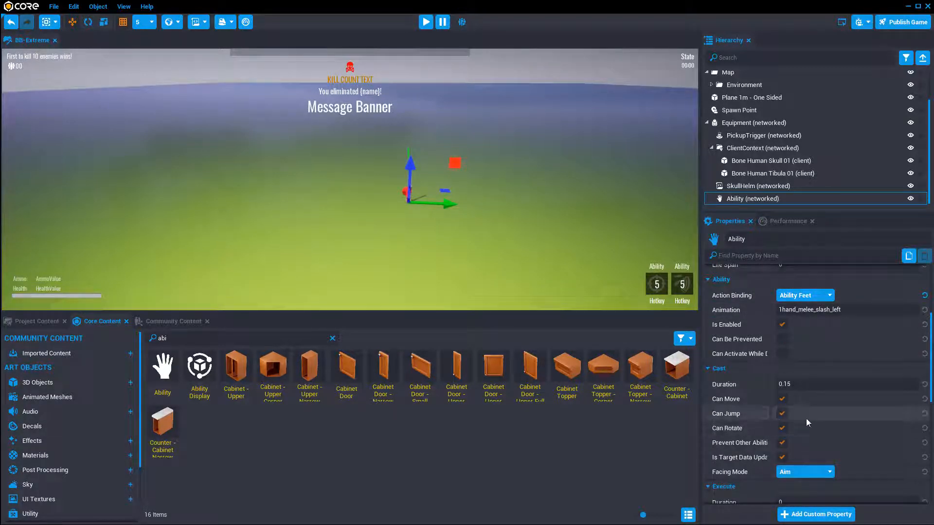
pyautogui.scroll(-2, 847, 389)
pyautogui.scroll(-3, 848, 392)
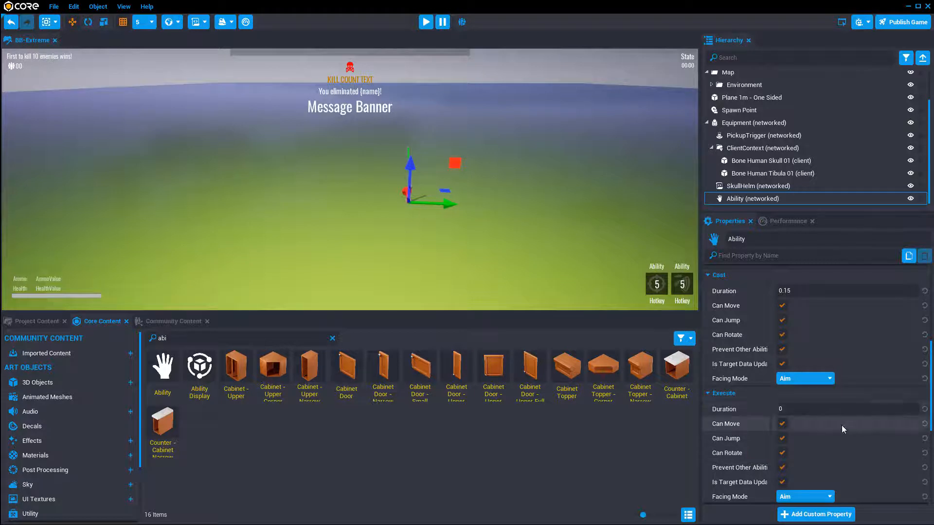
pyautogui.scroll(-2, 835, 423)
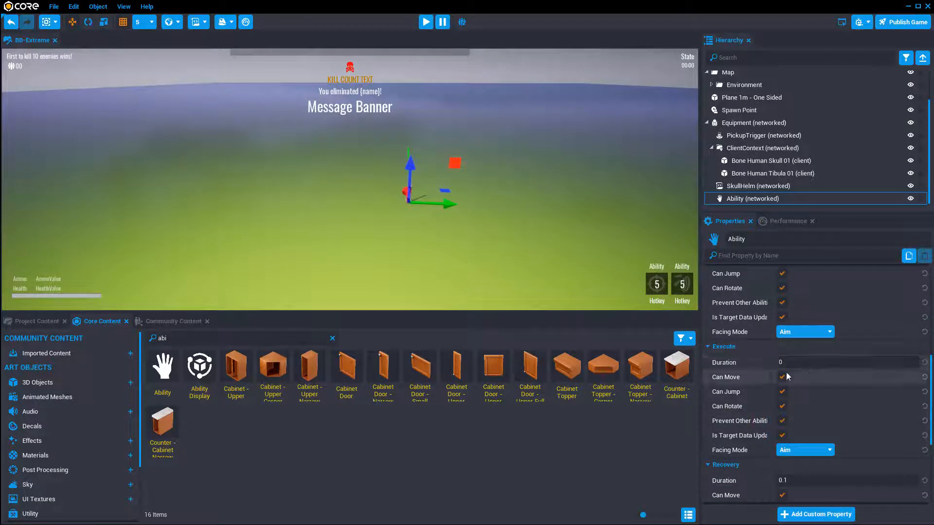
pyautogui.scroll(-3, 813, 389)
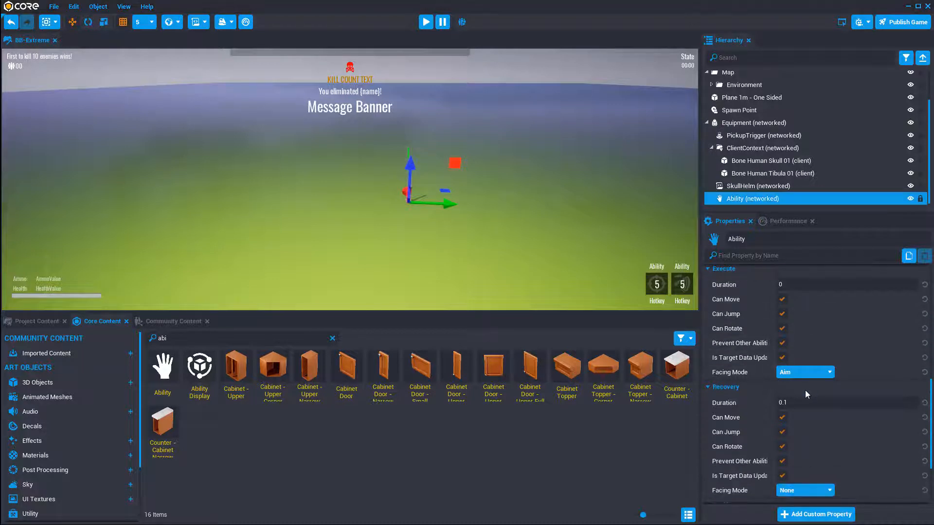
pyautogui.scroll(-5, 805, 391)
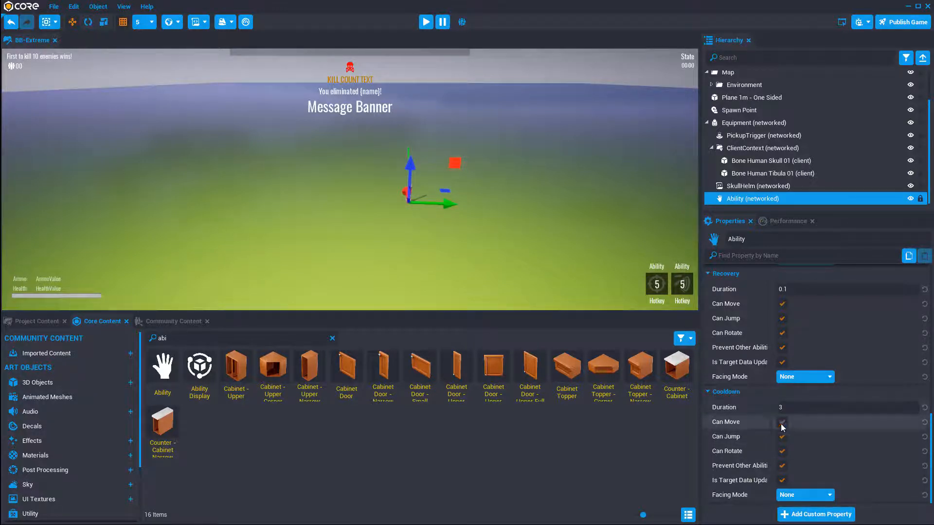
pyautogui.scroll(7, 782, 427)
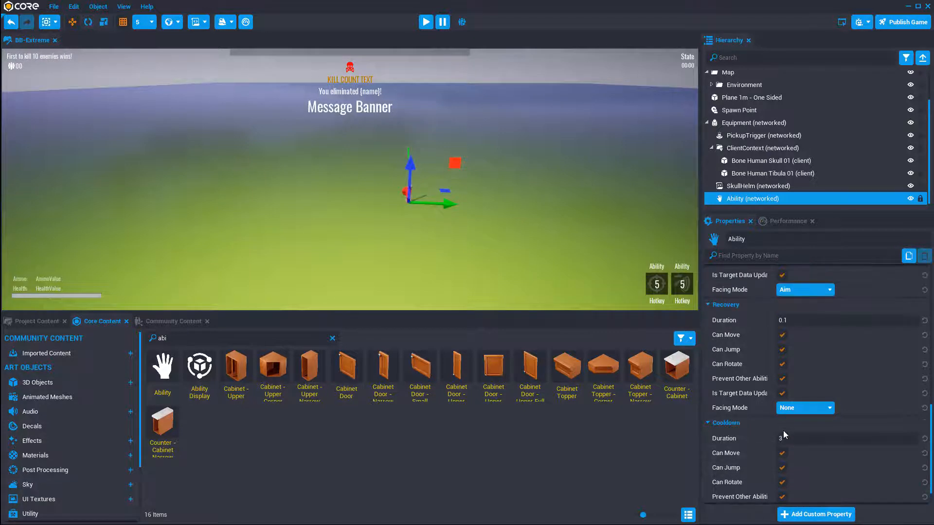
pyautogui.scroll(8, 784, 434)
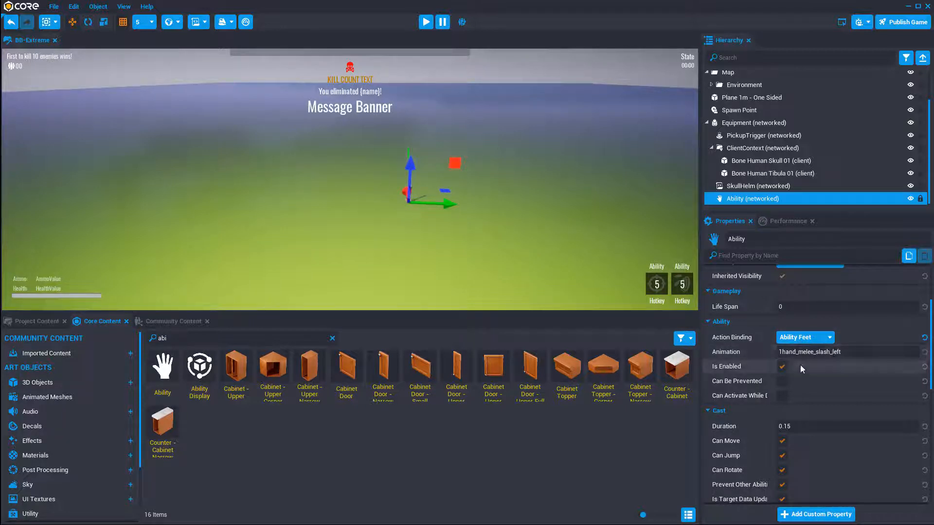
# Step: Preview the game, pick up the skull headgear, and test running, jumping and firing while wearing it
pyautogui.rightClick(549, 237)
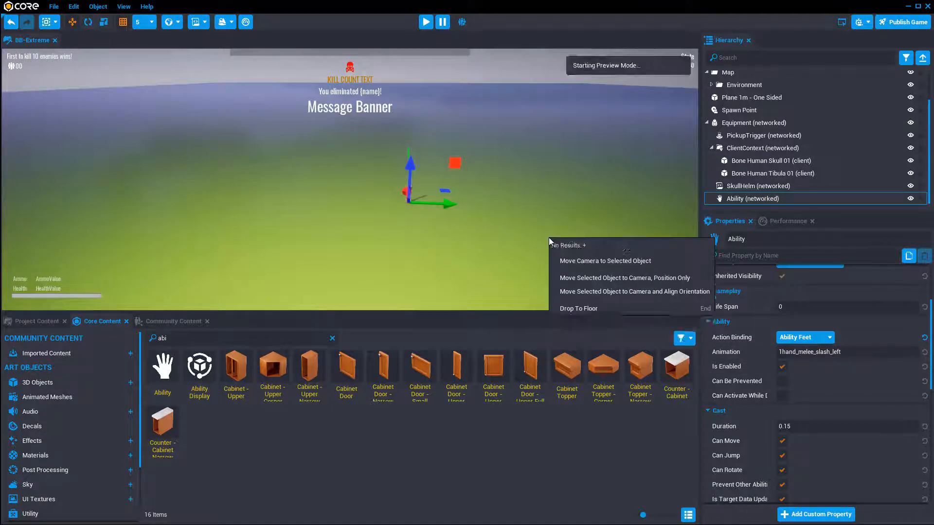
pyautogui.click(522, 231)
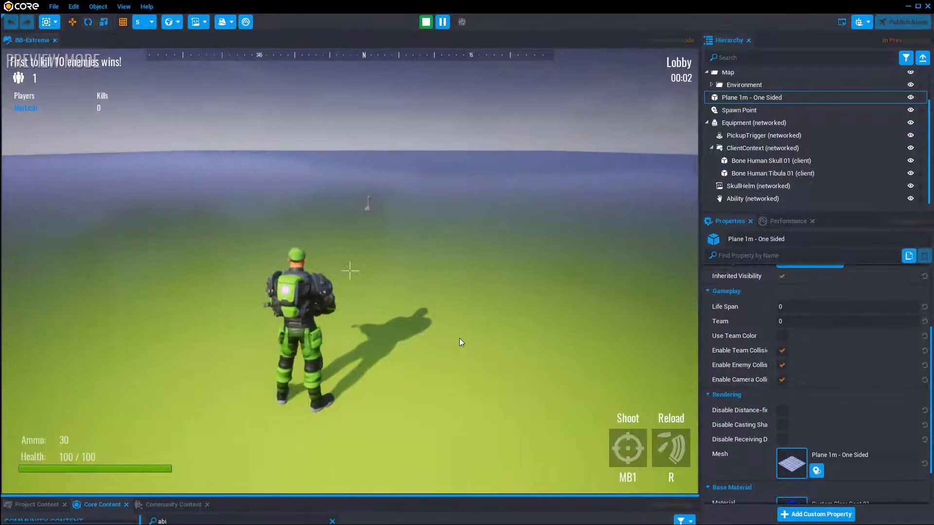
pyautogui.press('w')
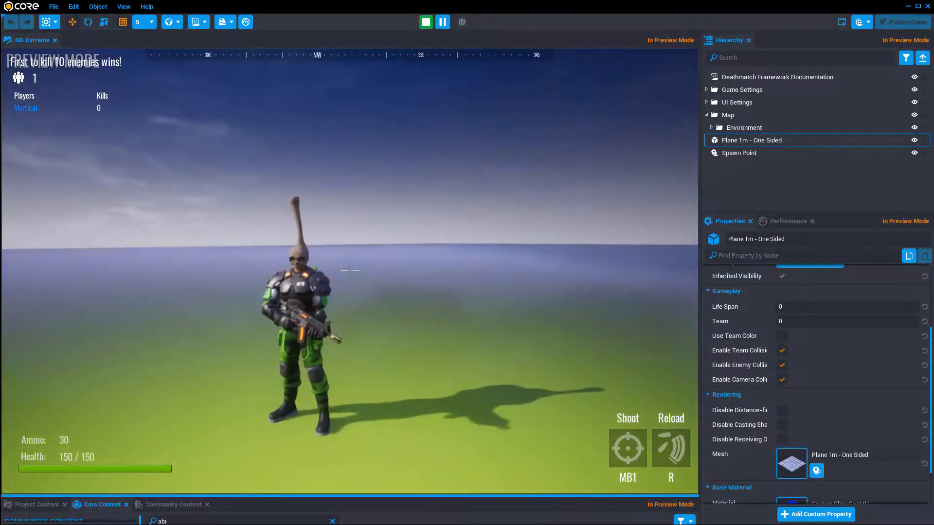
pyautogui.press('w')
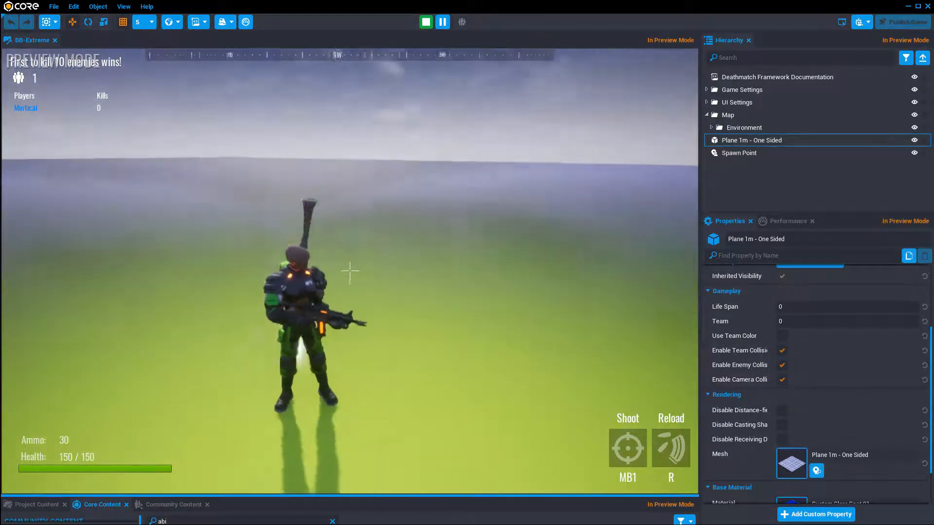
pyautogui.press('w')
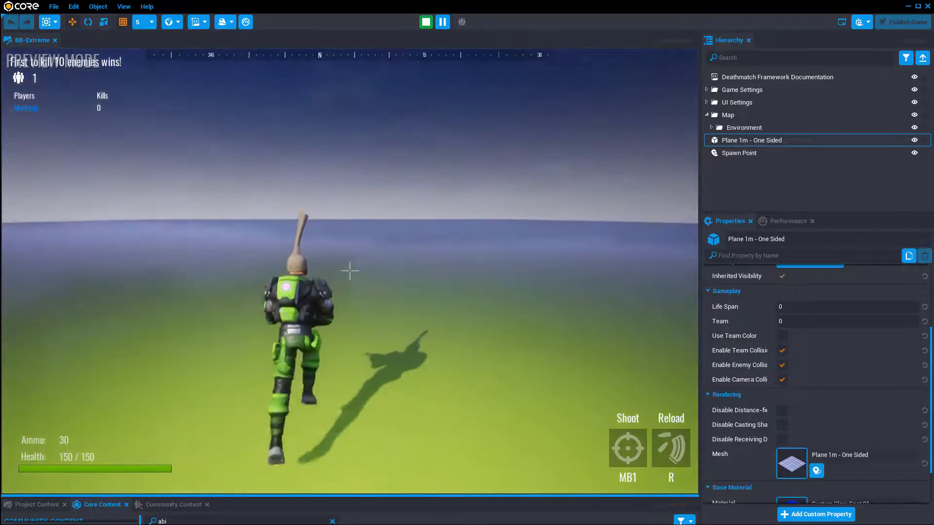
pyautogui.press('space')
pyautogui.press('space')
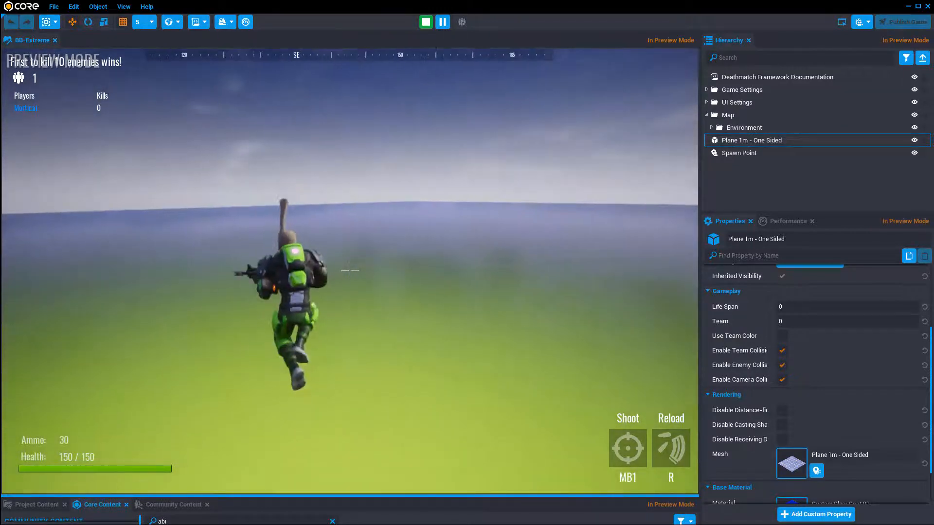
pyautogui.click(350, 271)
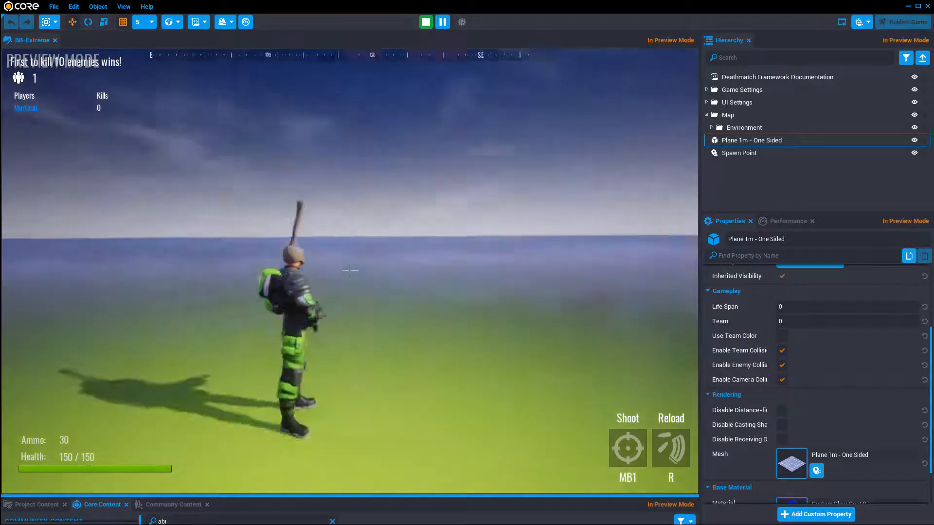
# Step: Move the character around to view the worn headgear from several angles and end the preview
pyautogui.press('w')
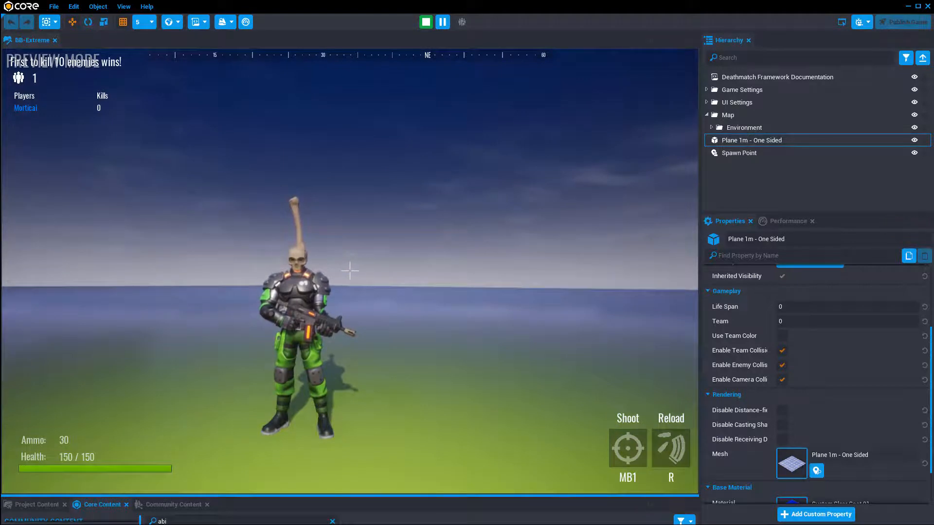
pyautogui.press('w')
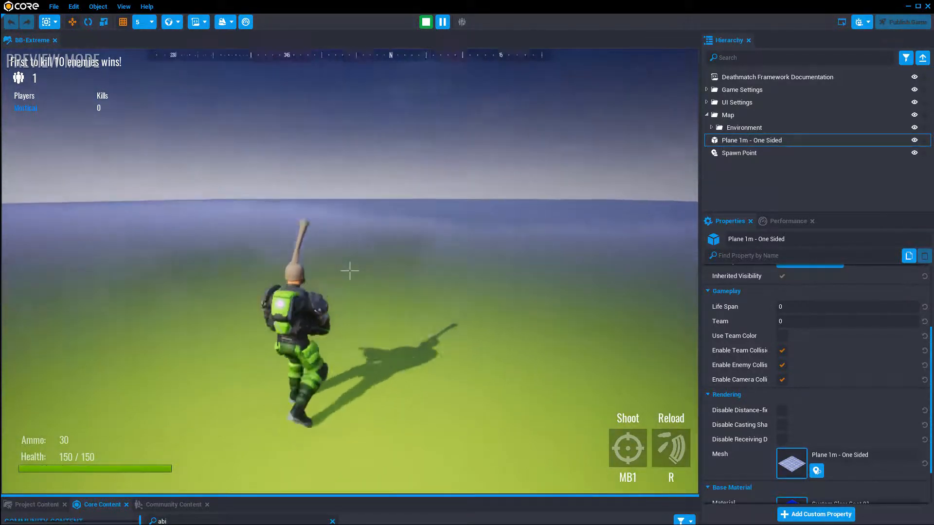
pyautogui.press('w')
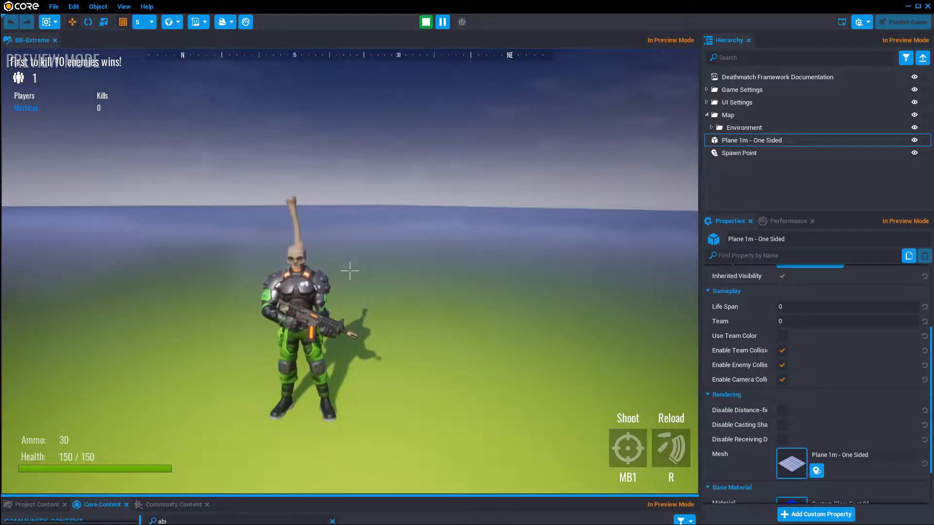
pyautogui.press('w')
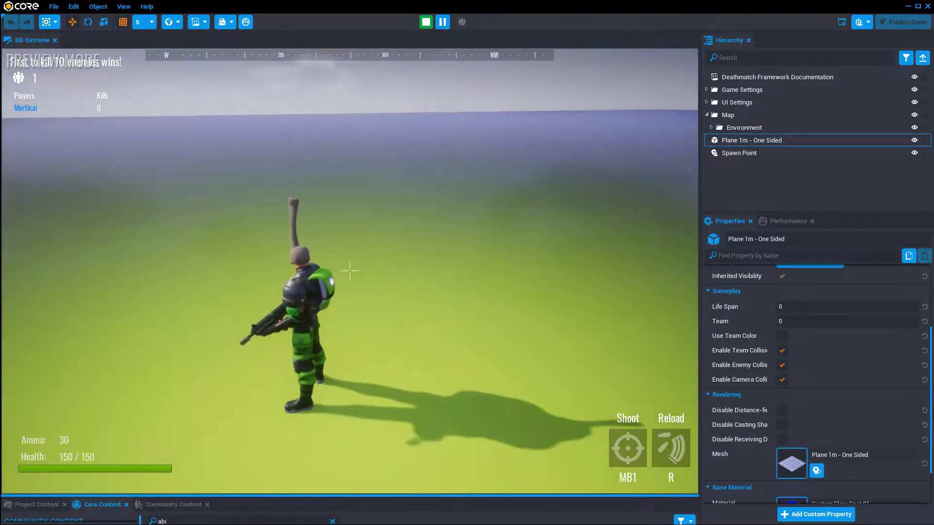
pyautogui.press('=')
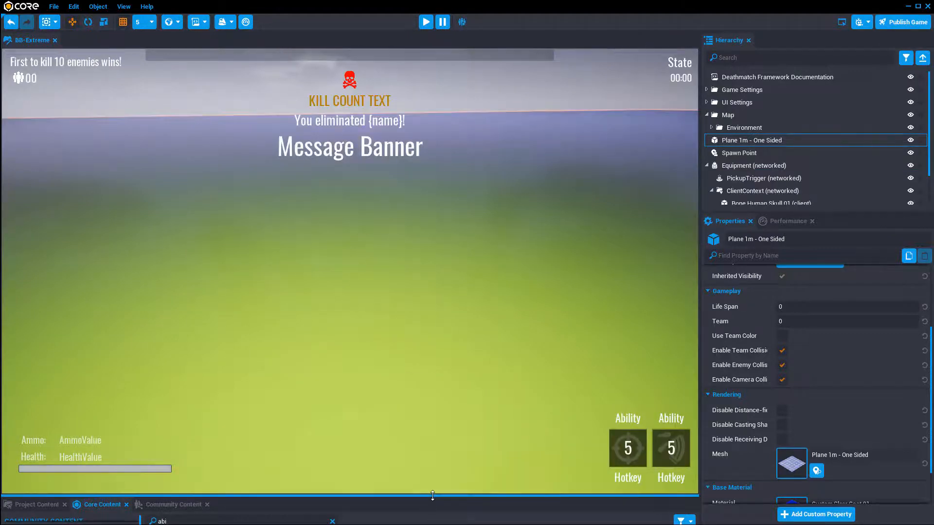
# Step: Enlarge the content area and search the Community Content for "spawner", looking through the matching assets
pyautogui.moveTo(462, 497); pyautogui.dragTo(168, 282)
pyautogui.click(172, 288)
pyautogui.doubleClick(127, 306)
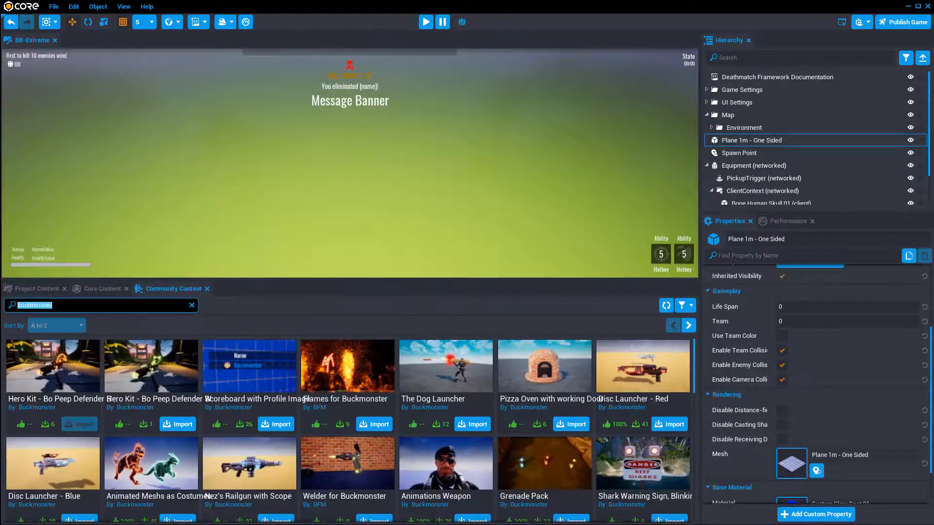
pyautogui.write('spawner')
pyautogui.scroll(-1, 458, 492)
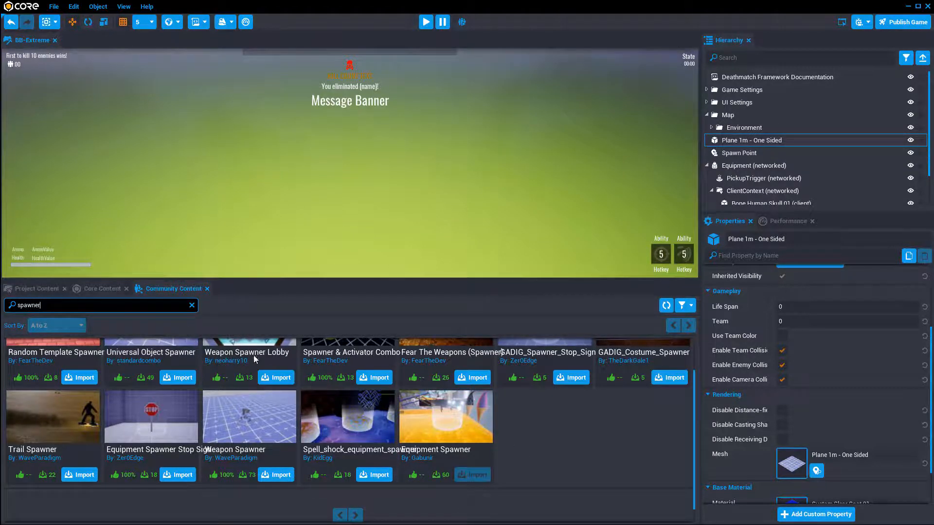
# Step: Look through the project's imported content and templates for an equipment spawner
pyautogui.click(37, 288)
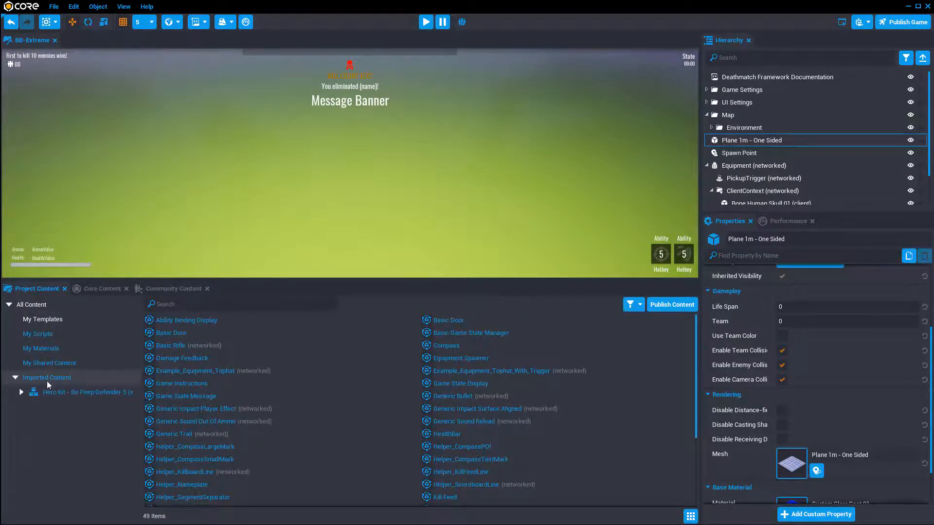
pyautogui.click(22, 392)
pyautogui.click(21, 392)
pyautogui.click(99, 288)
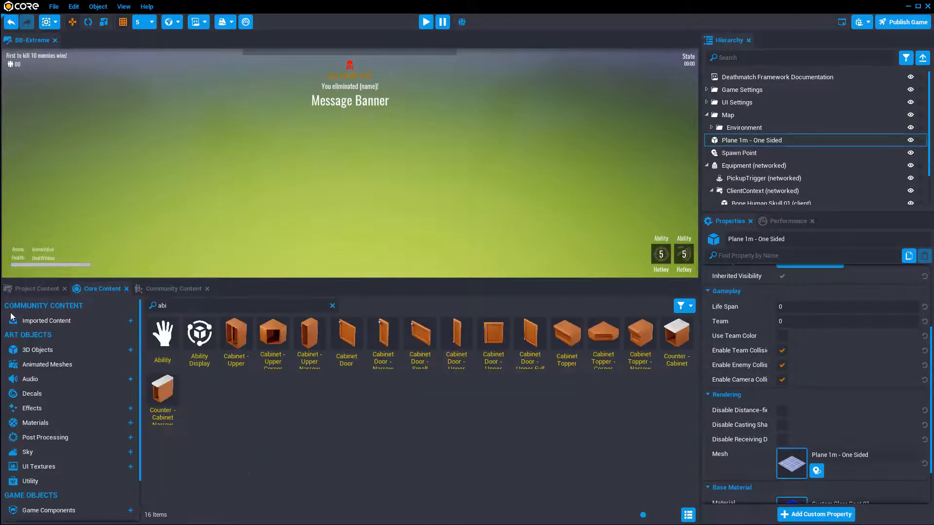
pyautogui.click(37, 288)
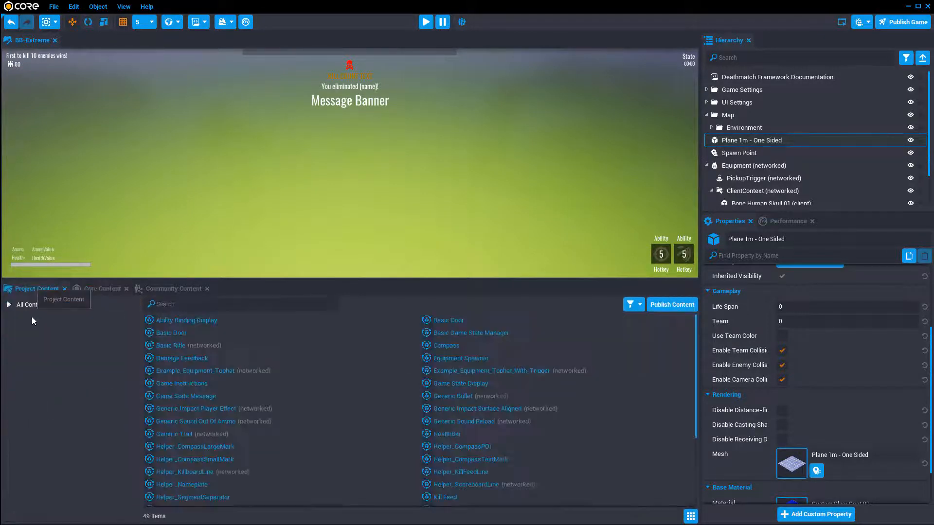
pyautogui.click(9, 304)
pyautogui.click(21, 393)
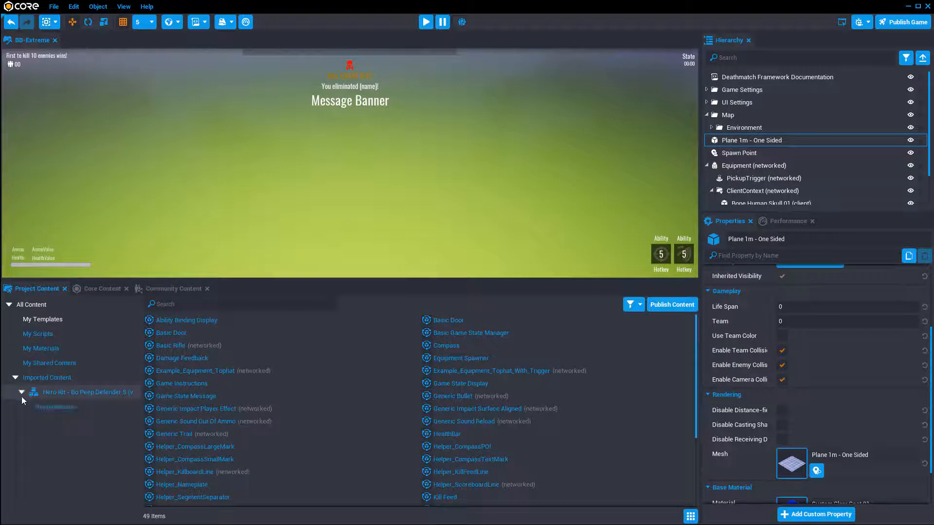
pyautogui.scroll(-3, 286, 416)
pyautogui.scroll(-2, 289, 427)
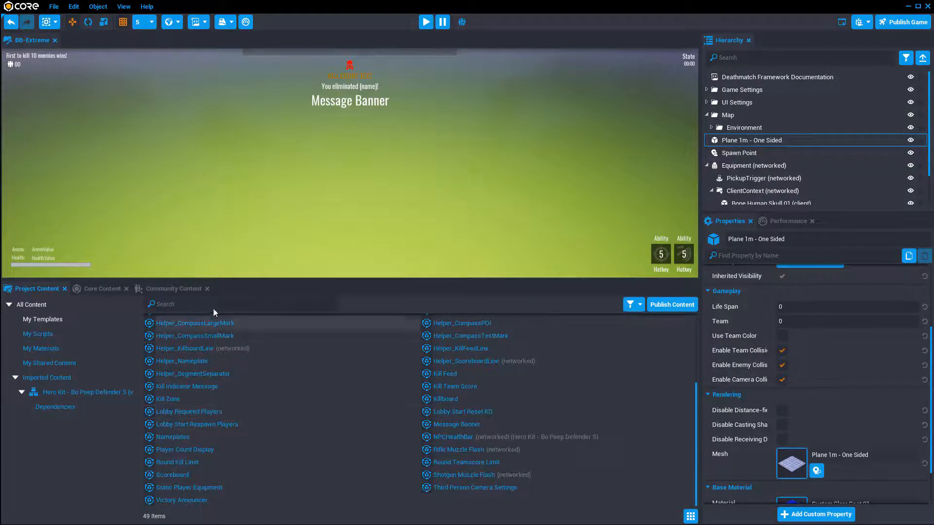
# Step: Search the Project Content for "spawn" and place the Equipment Spawner template on the ground near the headgear
pyautogui.click(213, 304)
pyautogui.write('spawn')
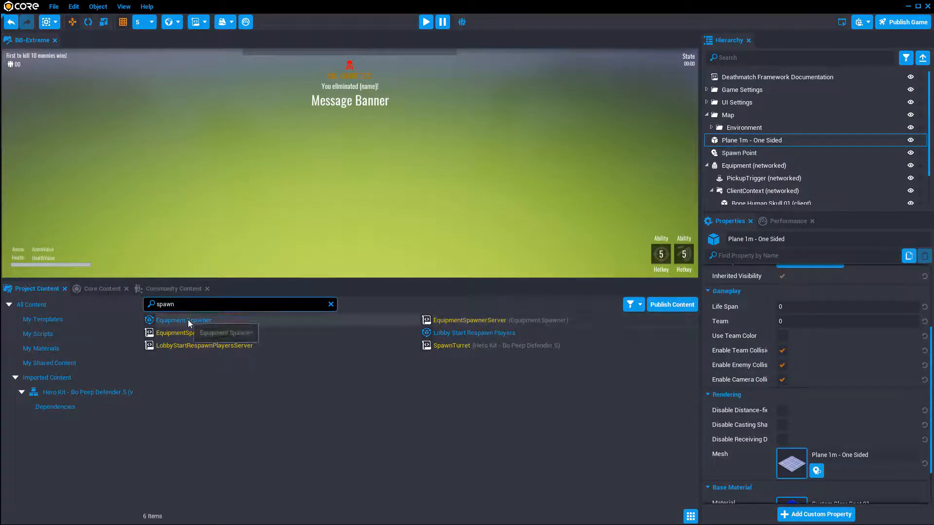
pyautogui.moveTo(188, 320); pyautogui.dragTo(477, 177)
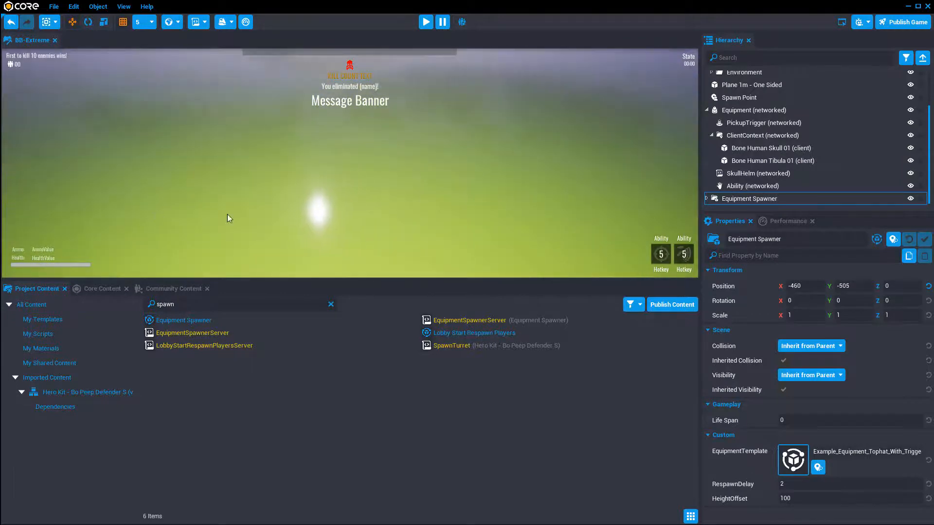
pyautogui.moveTo(227, 214); pyautogui.dragTo(477, 177, button='right')
pyautogui.moveTo(490, 232); pyautogui.dragTo(448, 202, button='right')
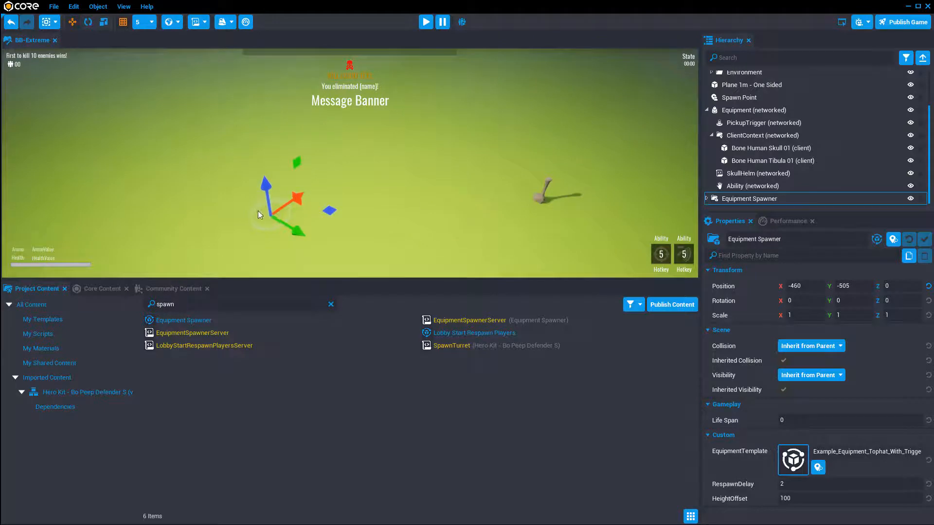
# Step: Examine the Equipment Spawner's networking options, its child objects including the EquipmentSpawnerServer script, and its EquipmentTemplate property
pyautogui.click(166, 289)
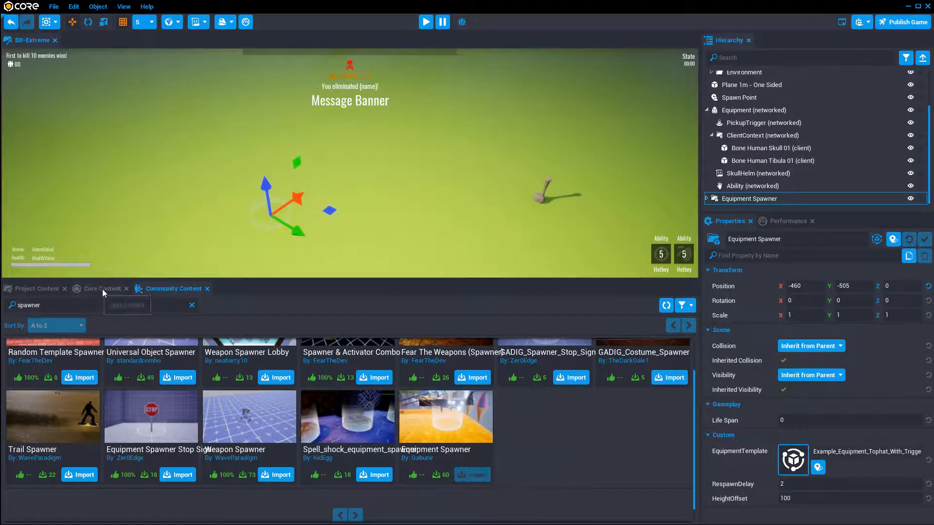
pyautogui.click(734, 200)
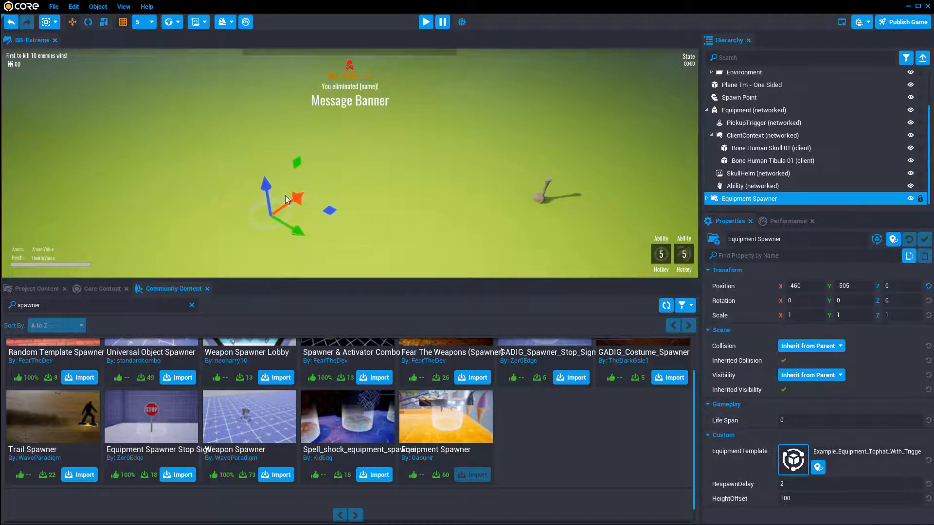
pyautogui.moveTo(442, 227); pyautogui.dragTo(374, 192, button='right')
pyautogui.rightClick(728, 198)
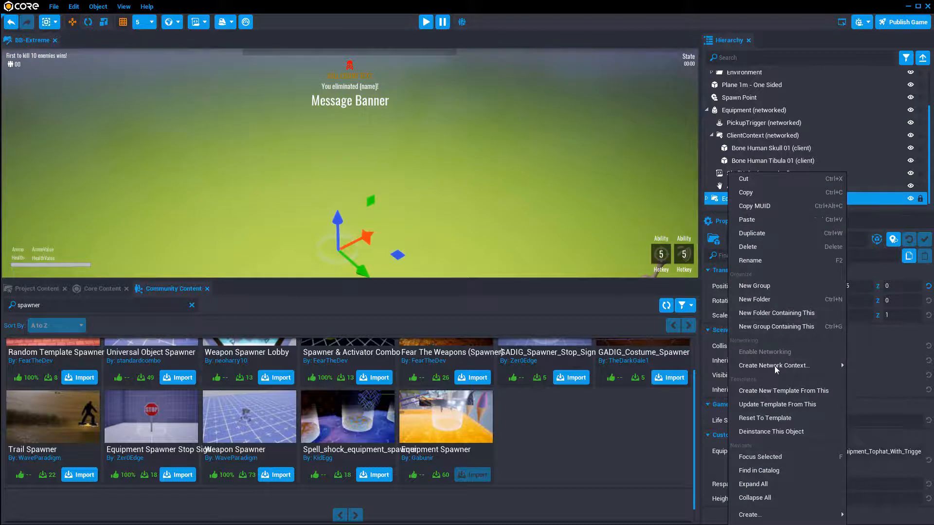
pyautogui.moveTo(774, 366)
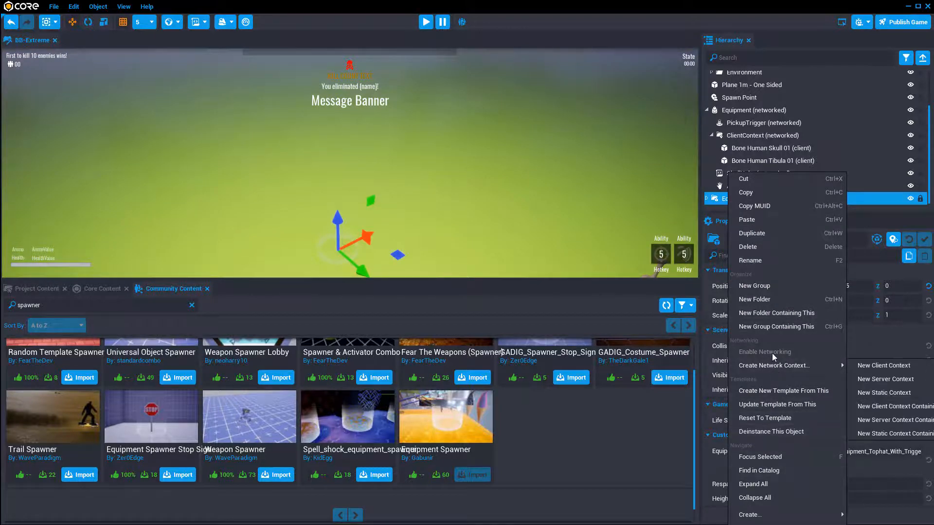
pyautogui.click(716, 199)
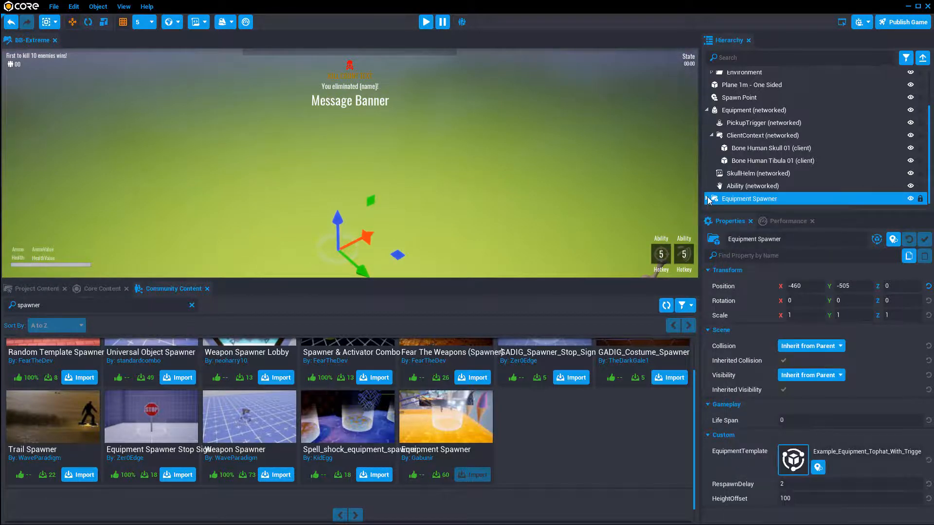
pyautogui.click(708, 198)
pyautogui.scroll(-1, 807, 191)
pyautogui.click(757, 175)
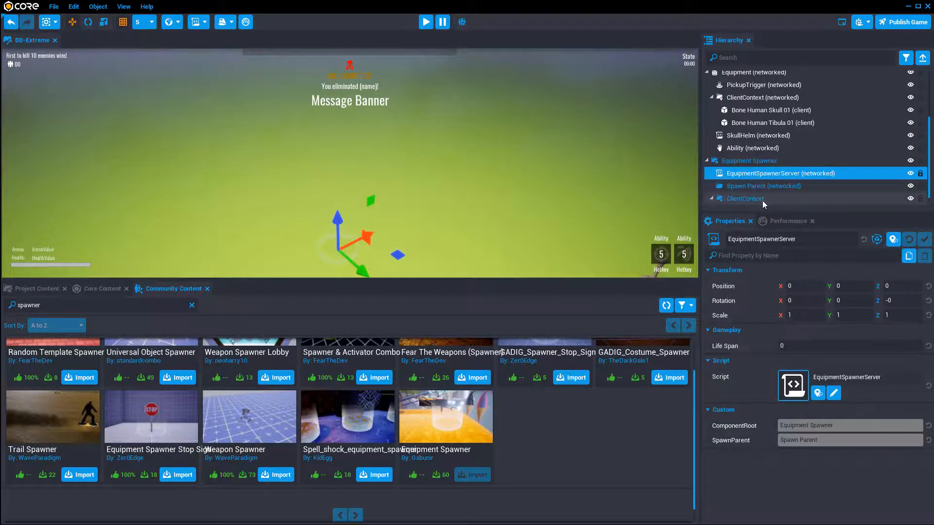
pyautogui.scroll(-1, 764, 204)
pyautogui.click(752, 148)
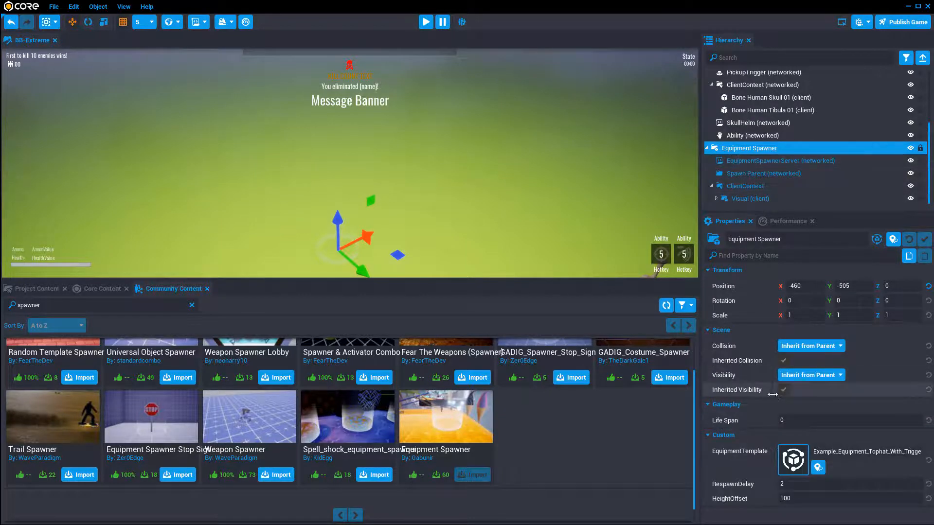
pyautogui.click(790, 460)
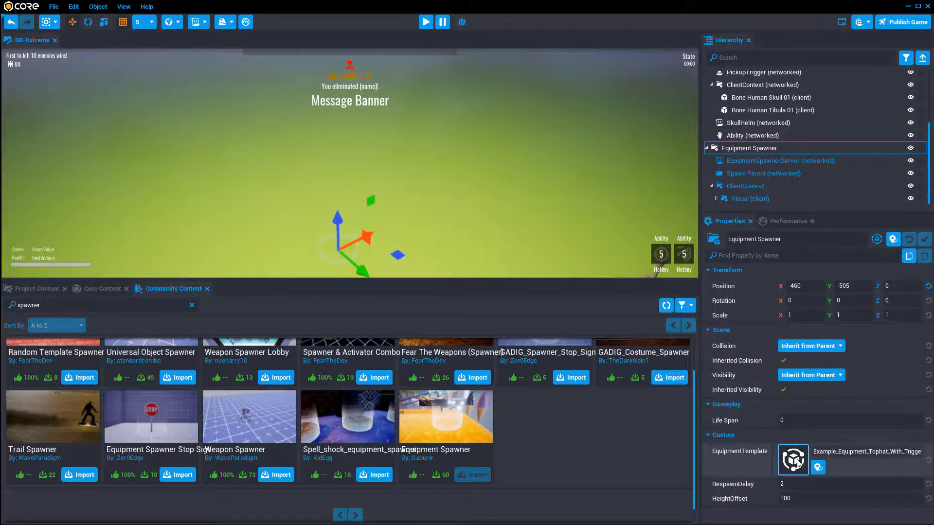
pyautogui.click(656, 113)
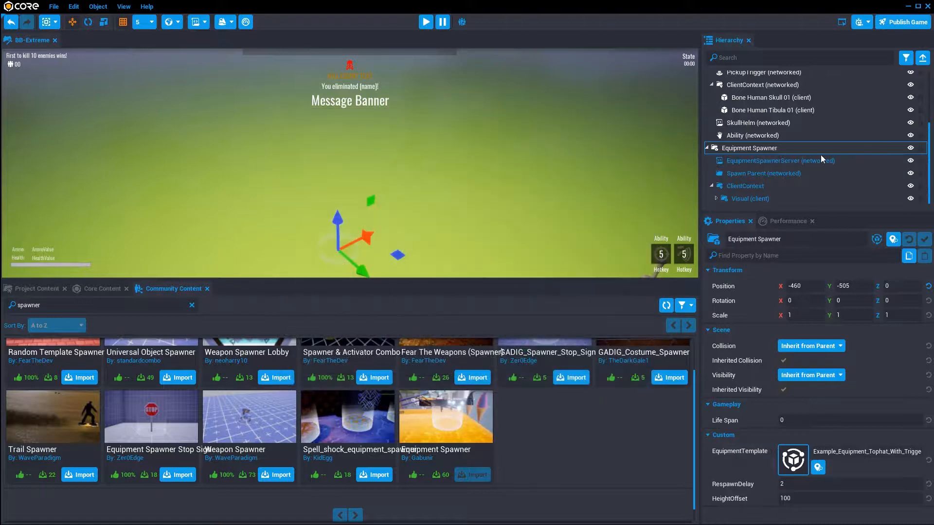
# Step: Rename the Equipment object as SkullHelm
pyautogui.scroll(2, 822, 155)
pyautogui.scroll(1, 745, 127)
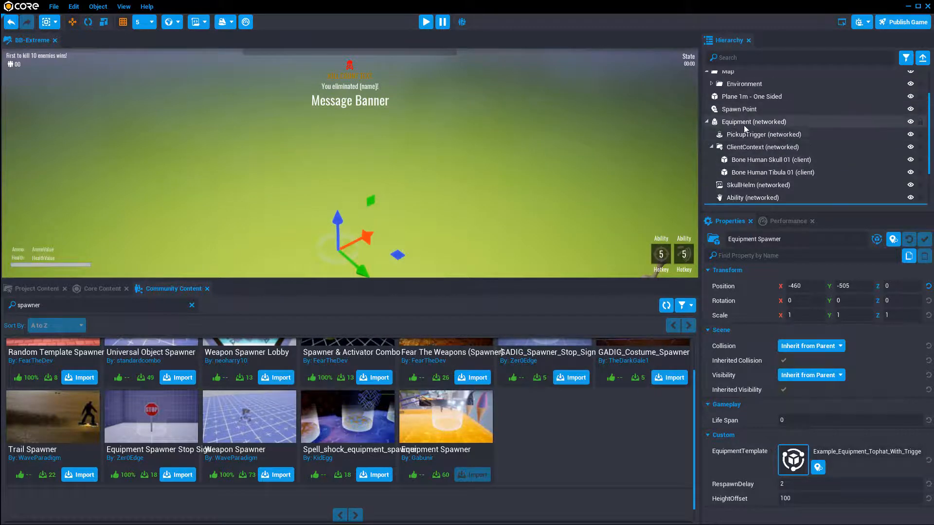
pyautogui.click(745, 125)
pyautogui.moveTo(763, 241); pyautogui.dragTo(694, 238)
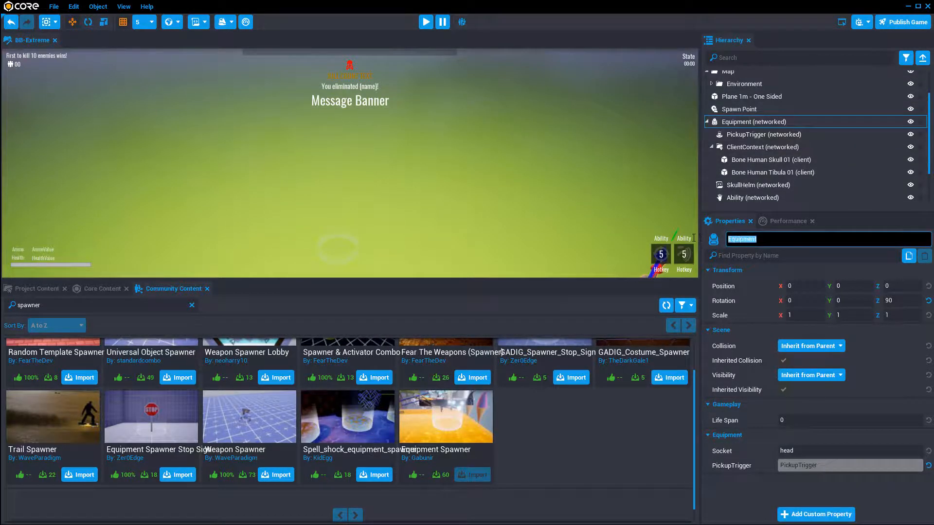
pyautogui.write('Sku')
pyautogui.press('Return')
# Step: Create a new template named SkullHelm from the SkullHelm equipment object
pyautogui.rightClick(739, 122)
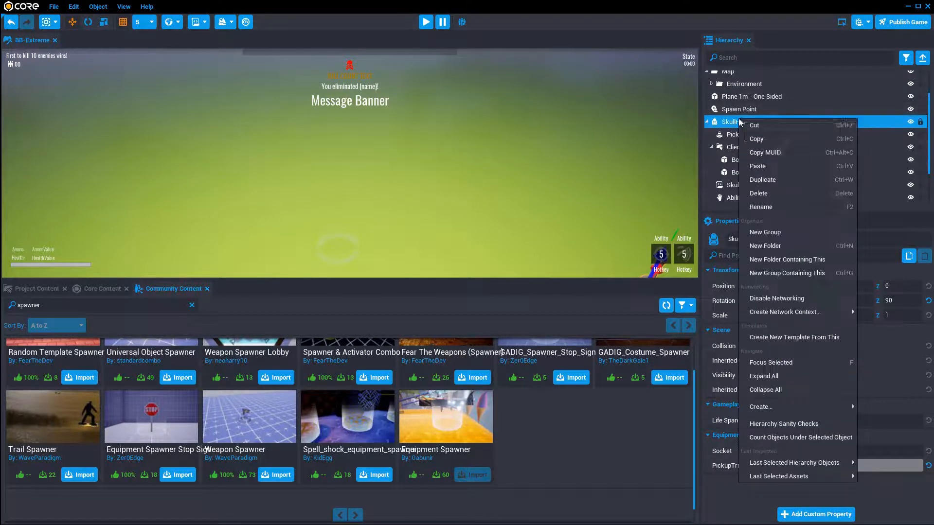
pyautogui.click(790, 339)
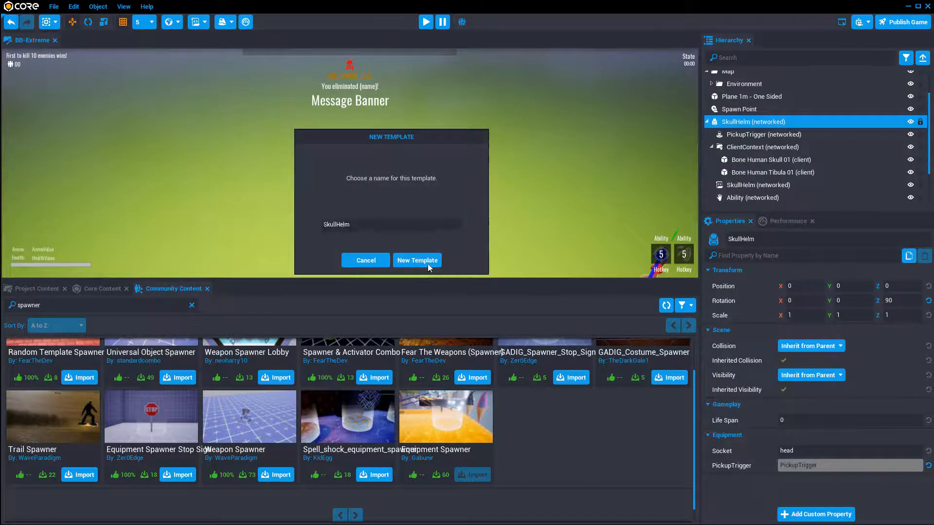
pyautogui.click(428, 264)
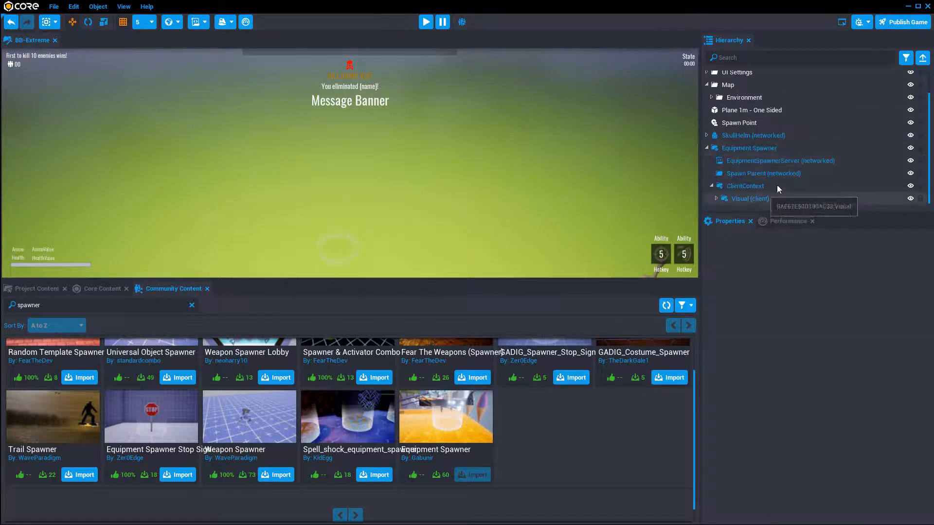
# Step: Set the Equipment Spawner's EquipmentTemplate property to the SkullHelm template
pyautogui.click(742, 148)
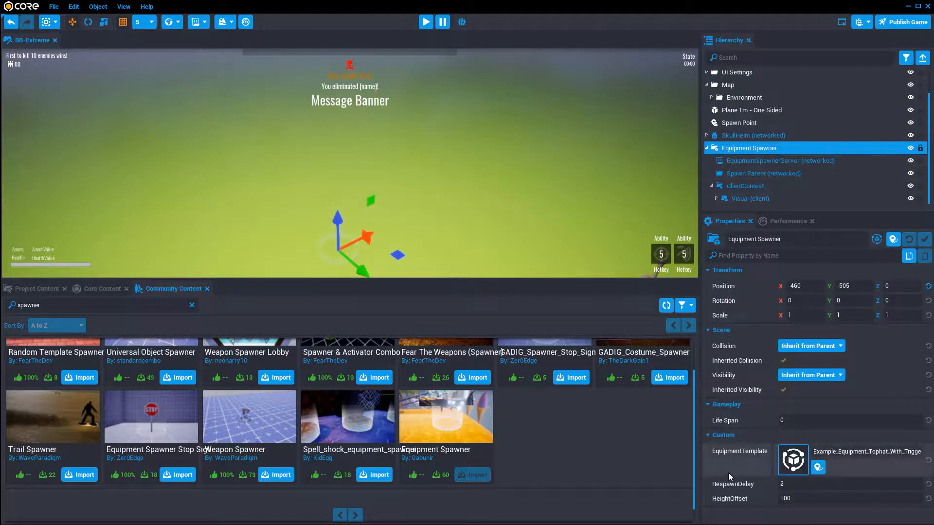
pyautogui.click(798, 462)
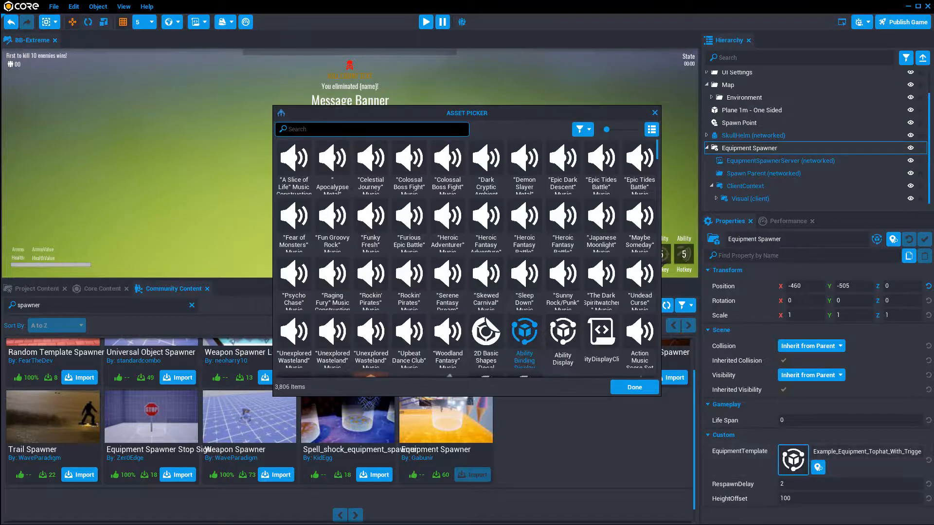
pyautogui.write('Skull')
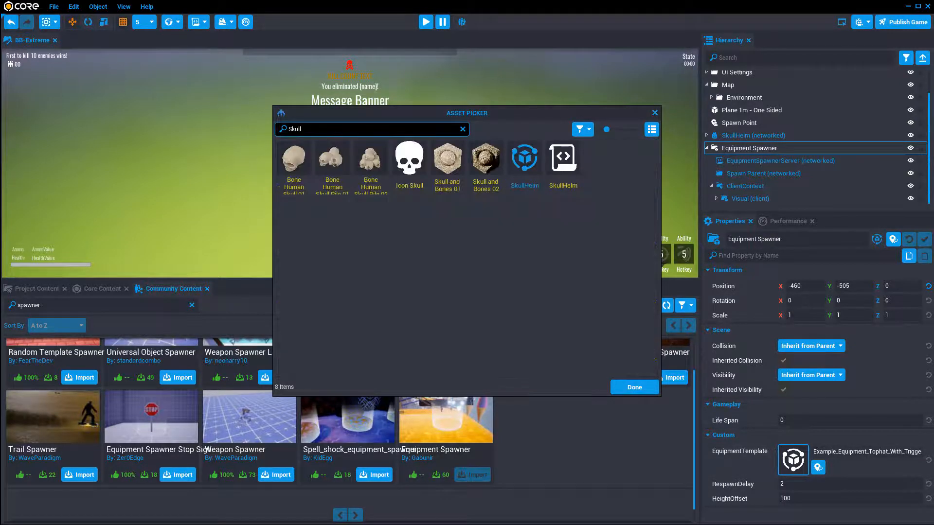
pyautogui.click(529, 157)
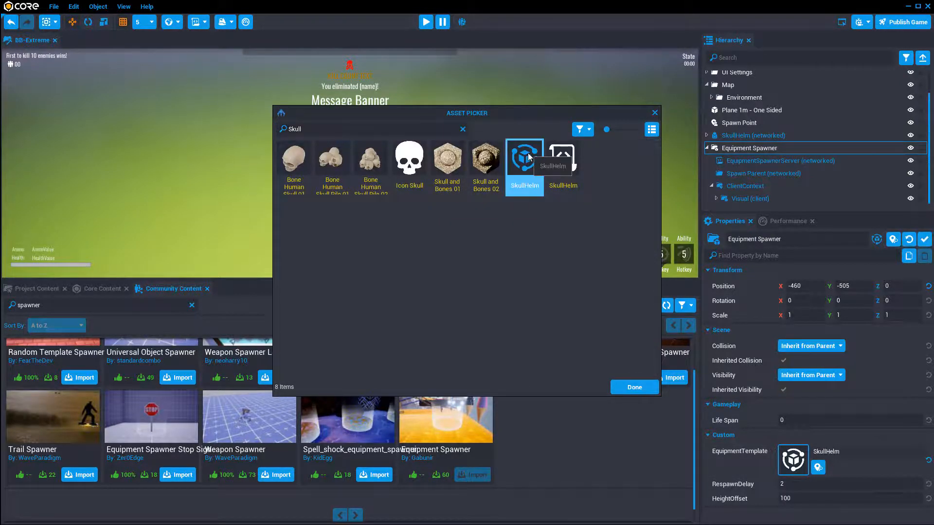
pyautogui.doubleClick(528, 153)
# Step: Preview the game and walk the character into the spawner to pick up the SkullHelm
pyautogui.scroll(3, 547, 226)
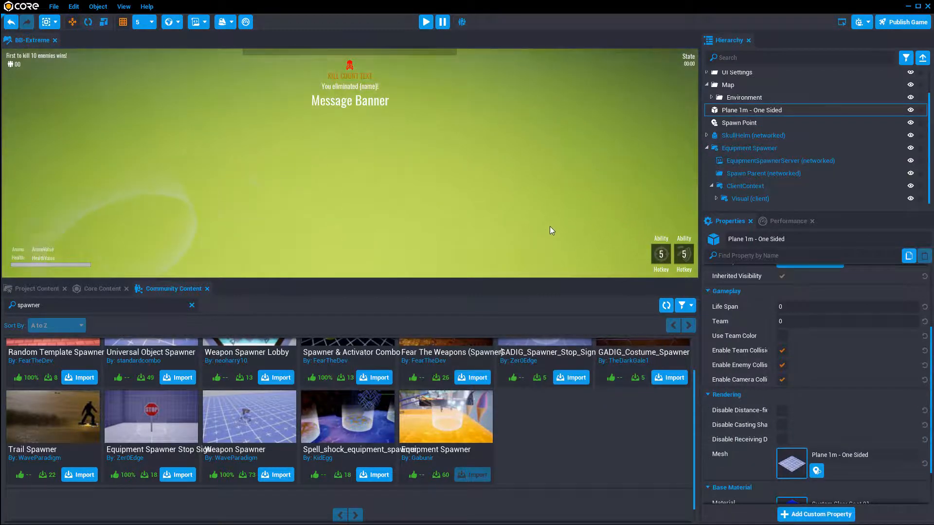
pyautogui.press('=')
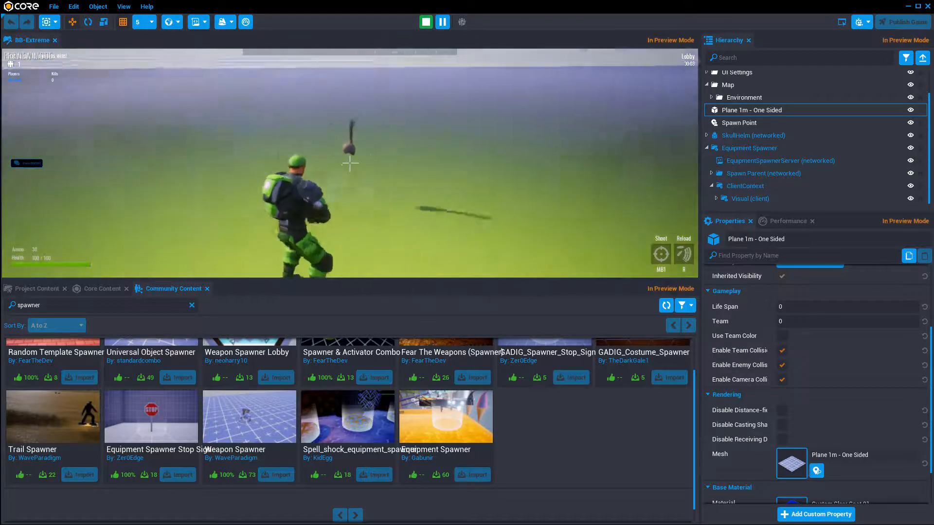
pyautogui.press('w')
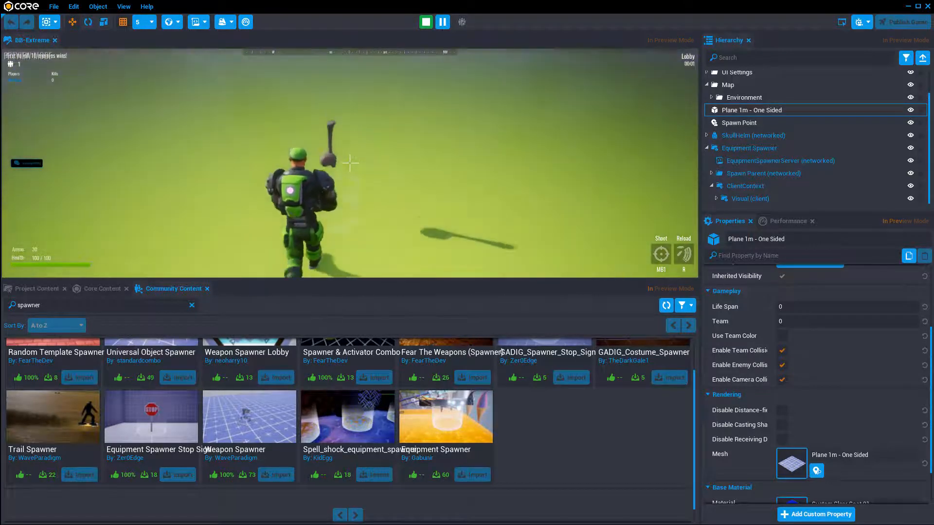
pyautogui.press('s')
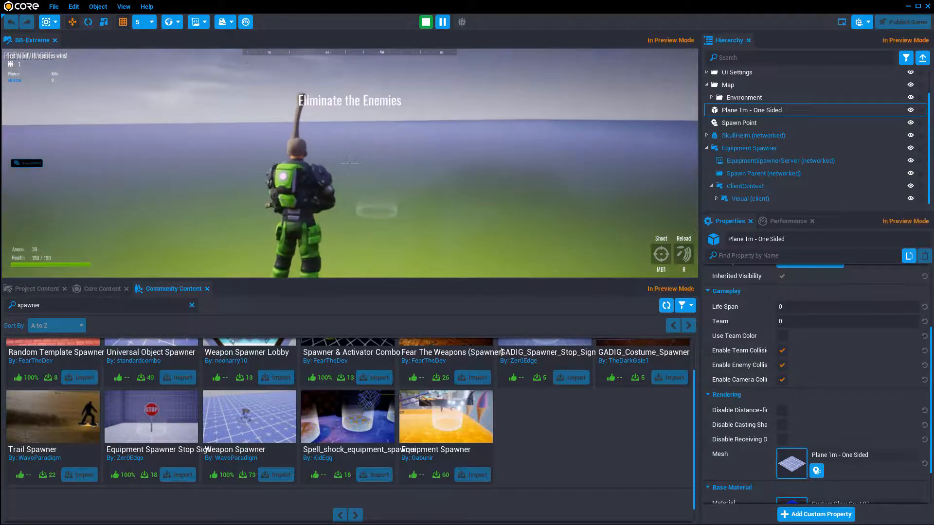
pyautogui.press('d')
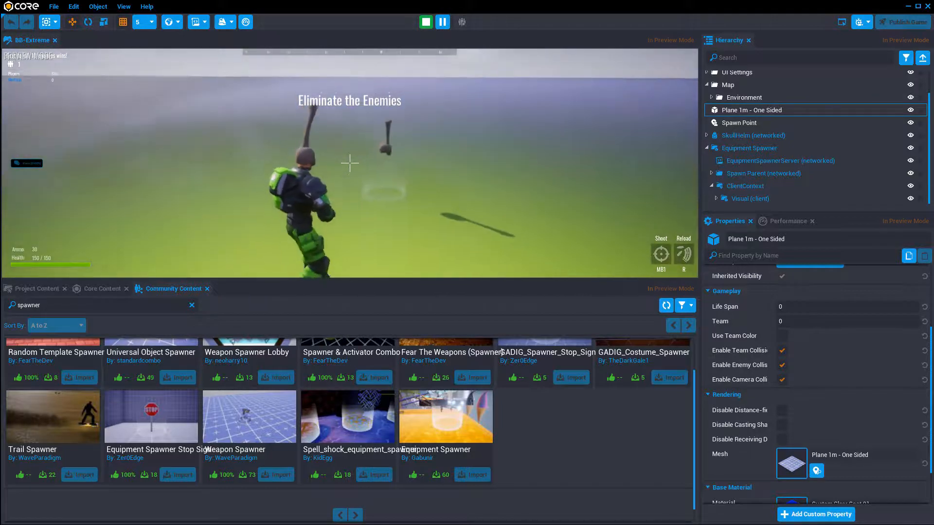
# Step: Run and jump around wearing the helm to check its fit and the spawner's respawning, and end the preview
pyautogui.press('w')
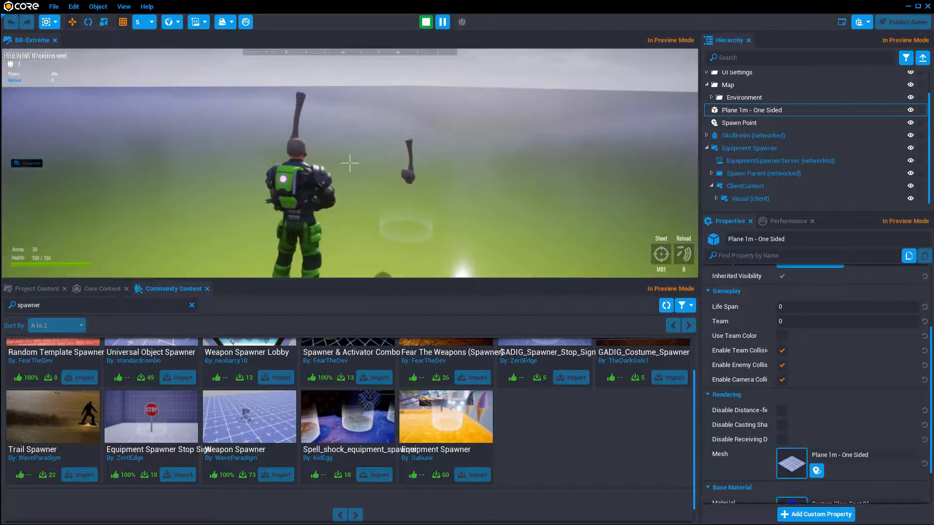
pyautogui.press('w')
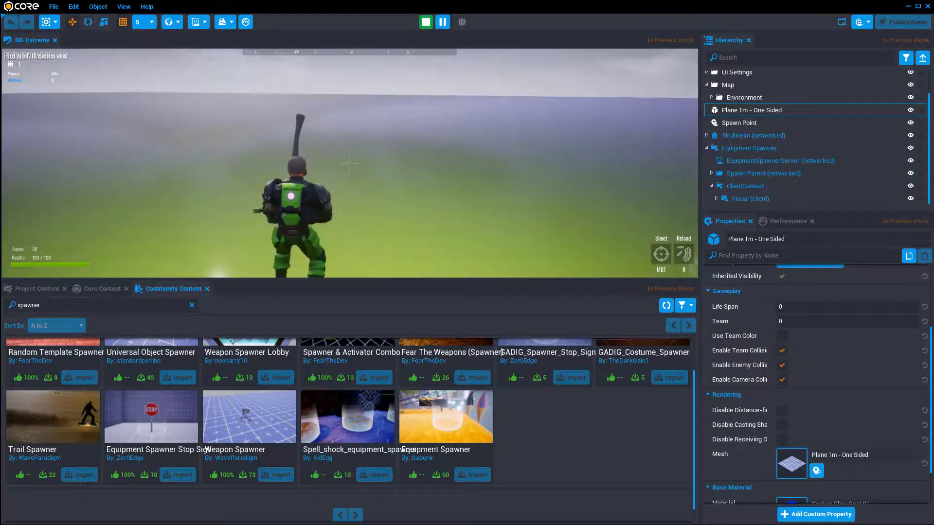
pyautogui.press('w')
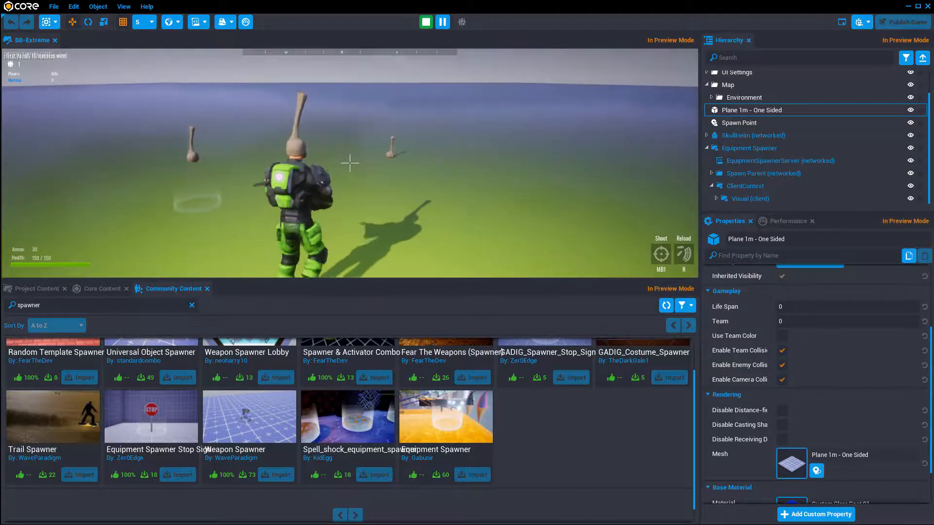
pyautogui.press('w')
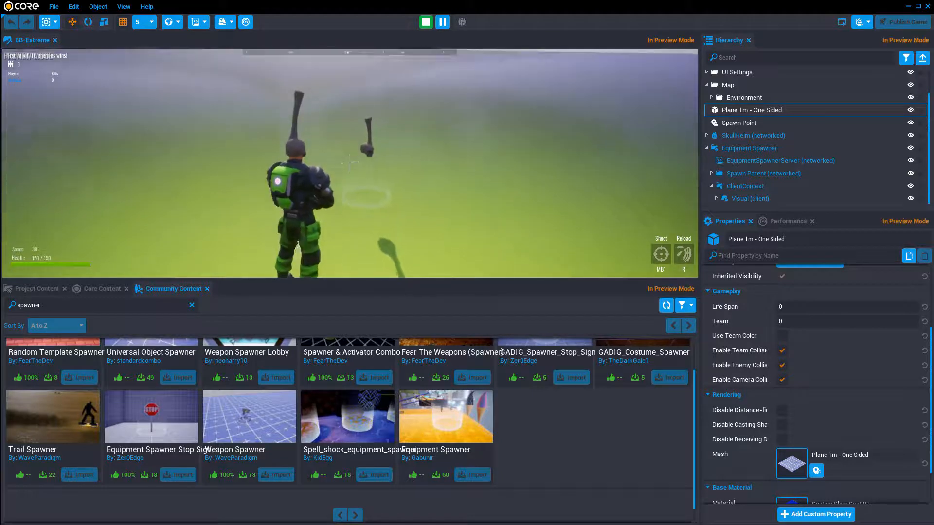
pyautogui.press('w')
pyautogui.press('w')
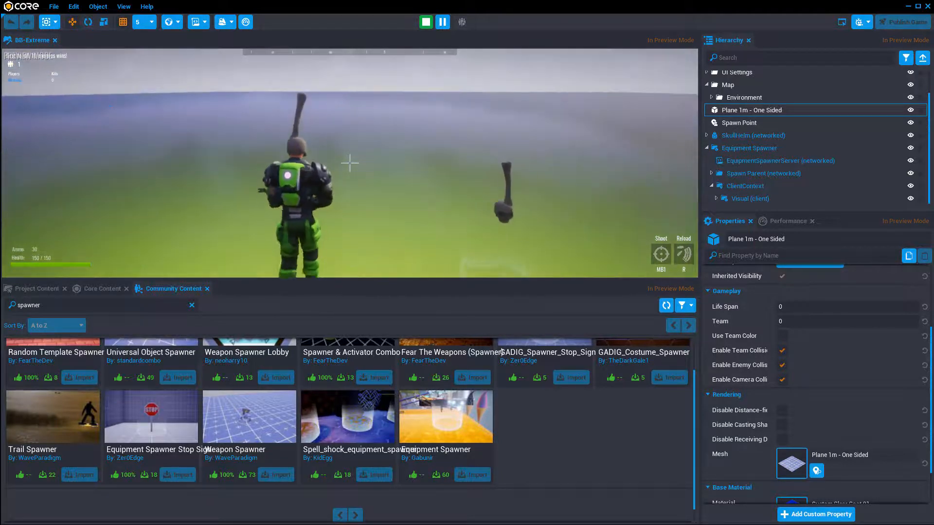
pyautogui.press('w')
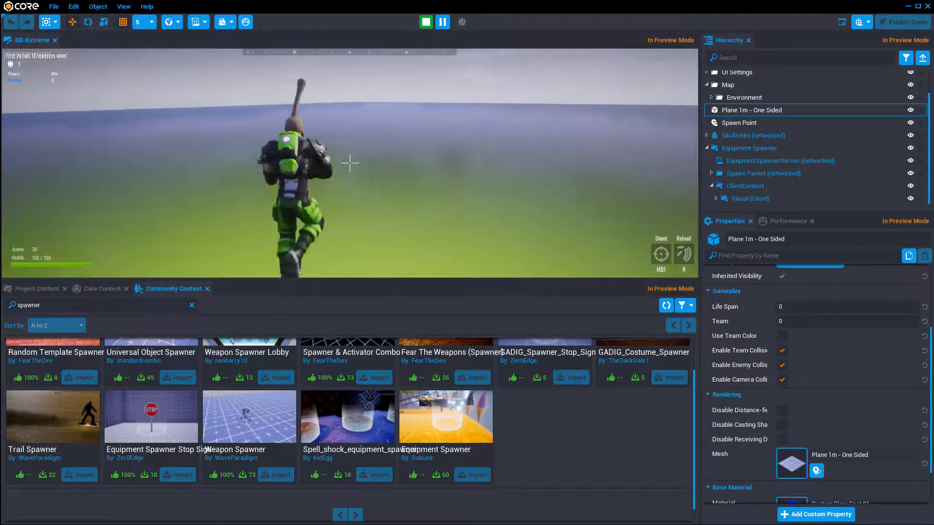
pyautogui.press('space')
pyautogui.press('w')
pyautogui.press('space')
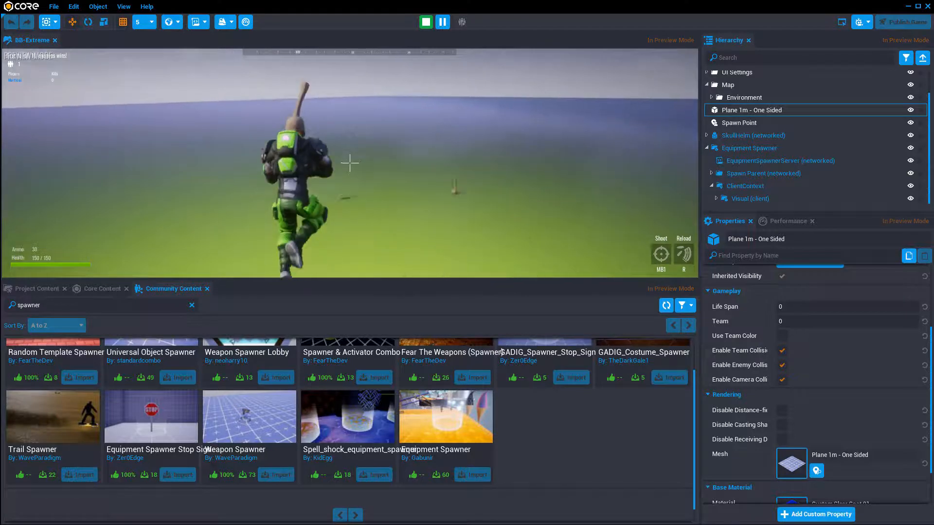
pyautogui.press('w')
pyautogui.press('space')
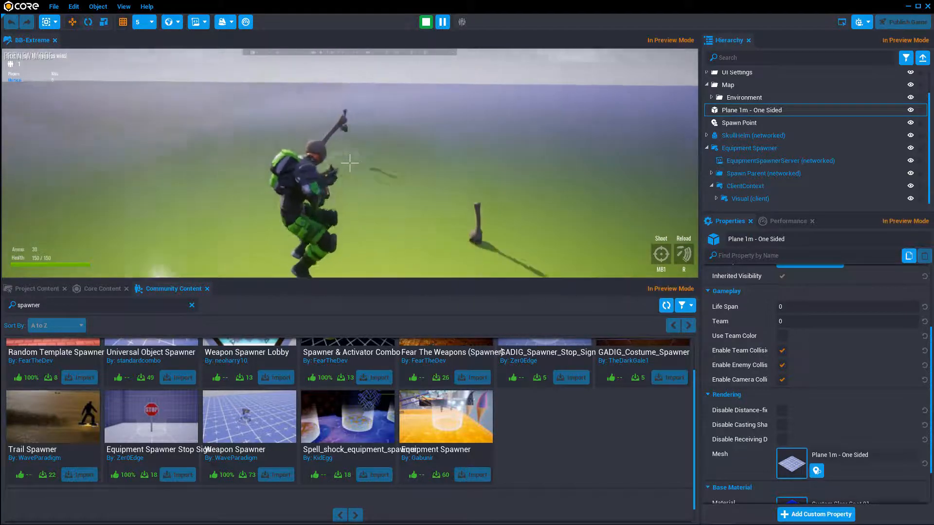
pyautogui.press('w')
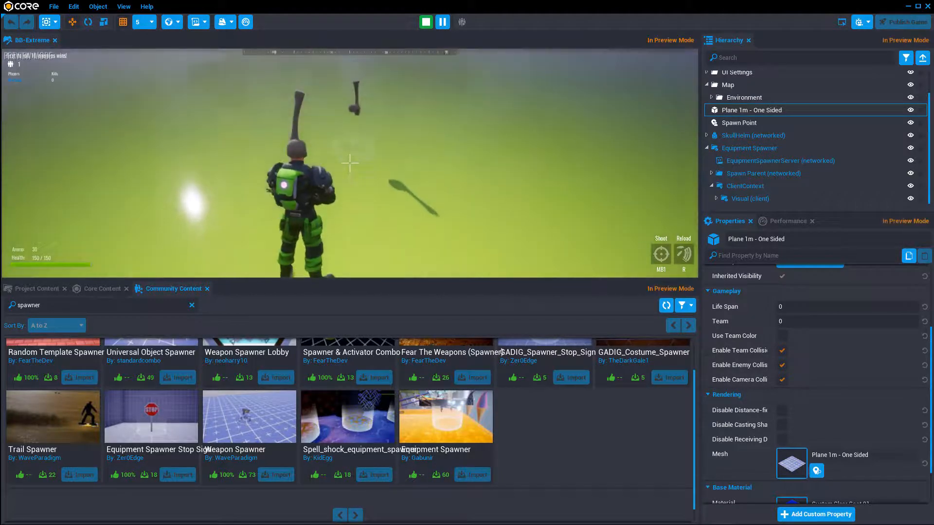
pyautogui.click(350, 163)
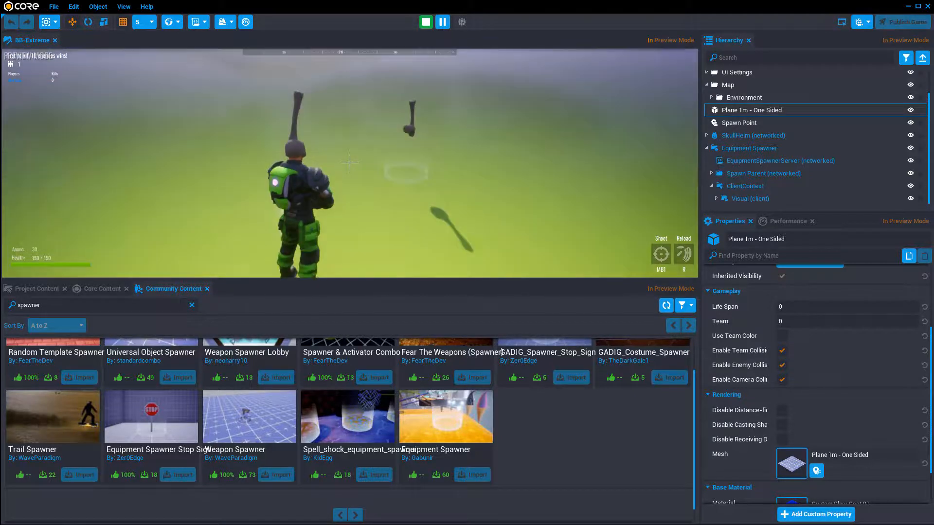
pyautogui.press('=')
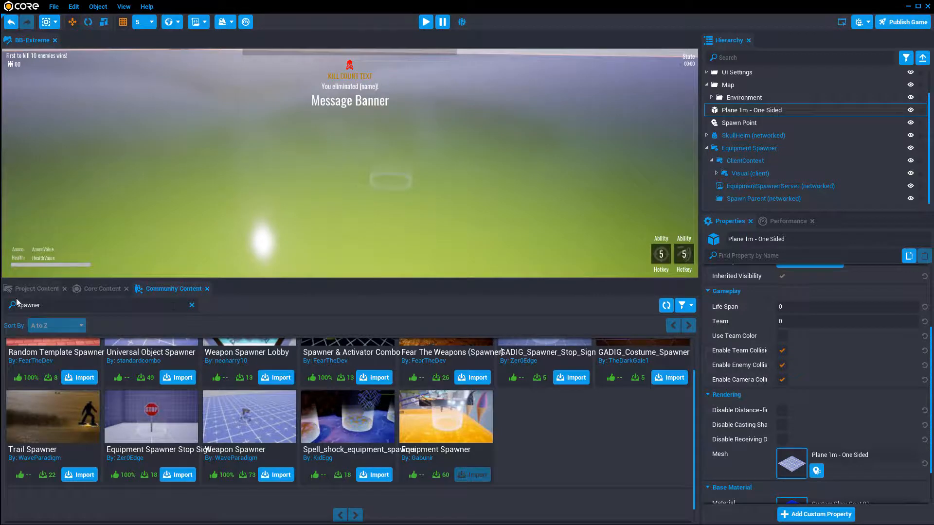
# Step: Clear the Community Content search and browse the full list of community-made assets
pyautogui.click(192, 305)
pyautogui.scroll(1, 271, 396)
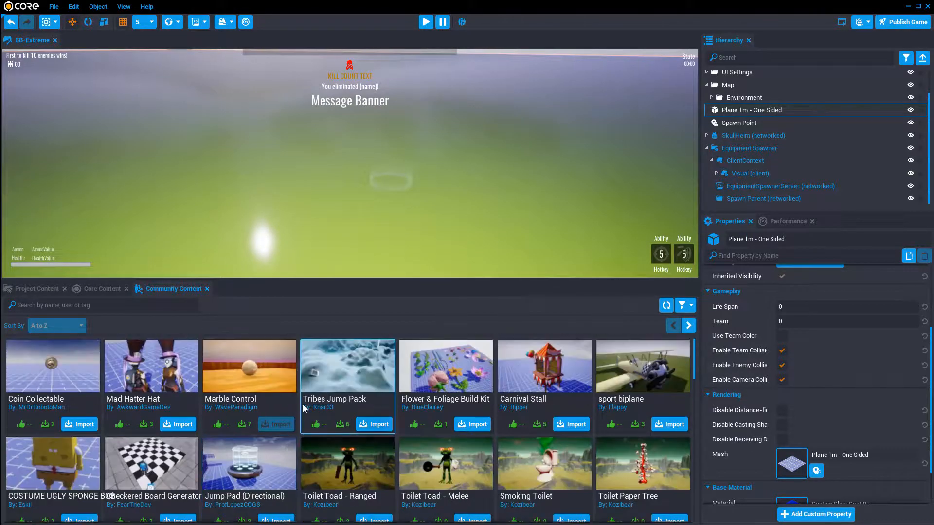
pyautogui.scroll(-3, 441, 423)
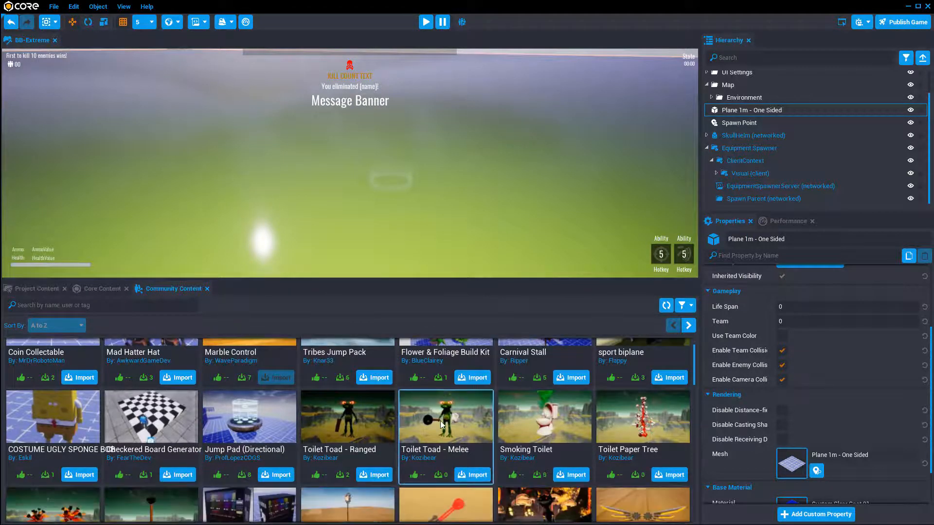
pyautogui.scroll(-1, 442, 411)
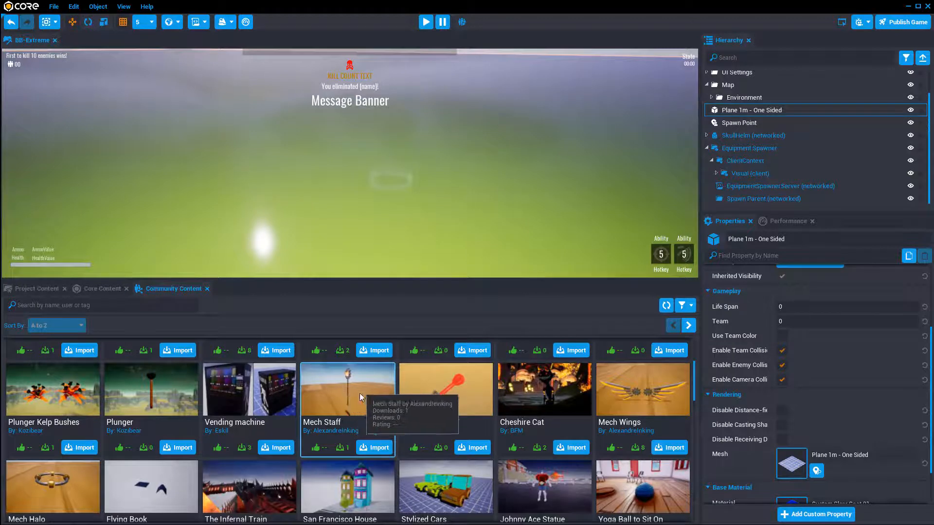
pyautogui.scroll(-5, 360, 394)
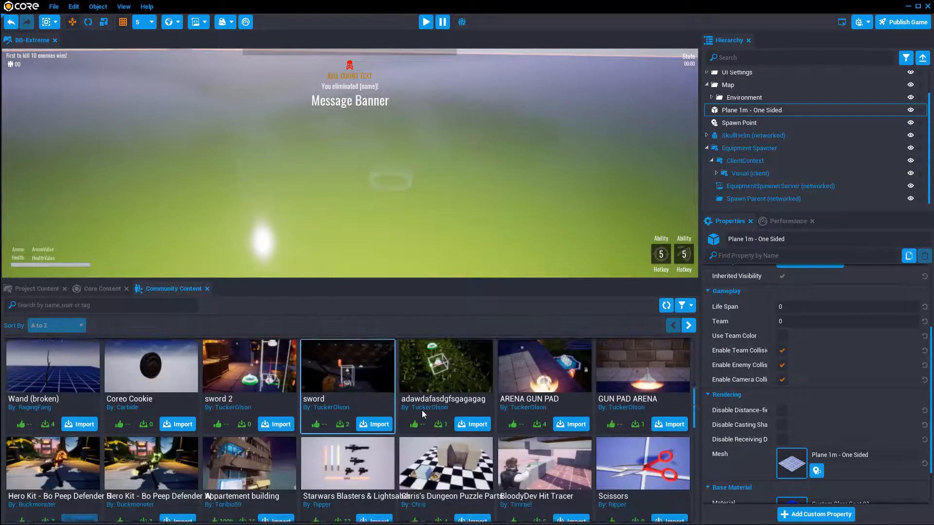
pyautogui.scroll(-3, 422, 414)
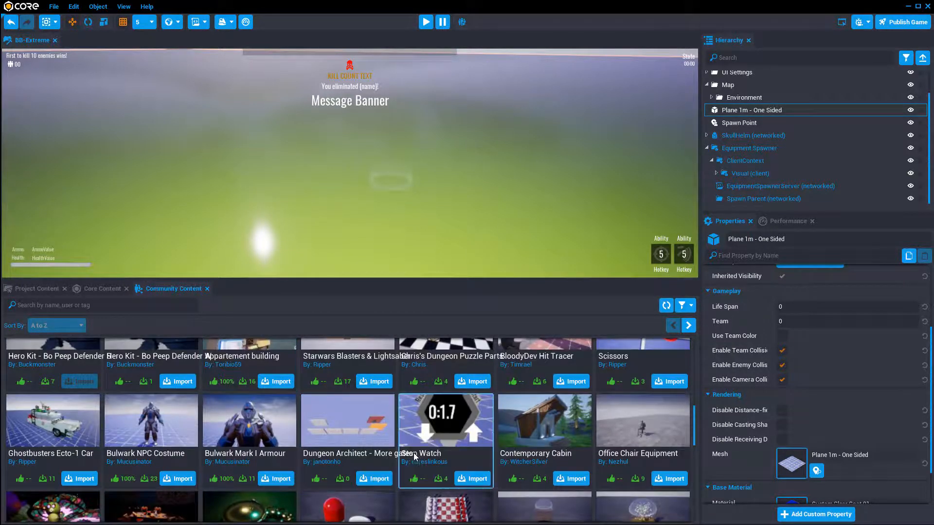
pyautogui.scroll(-3, 414, 457)
pyautogui.scroll(6, 428, 438)
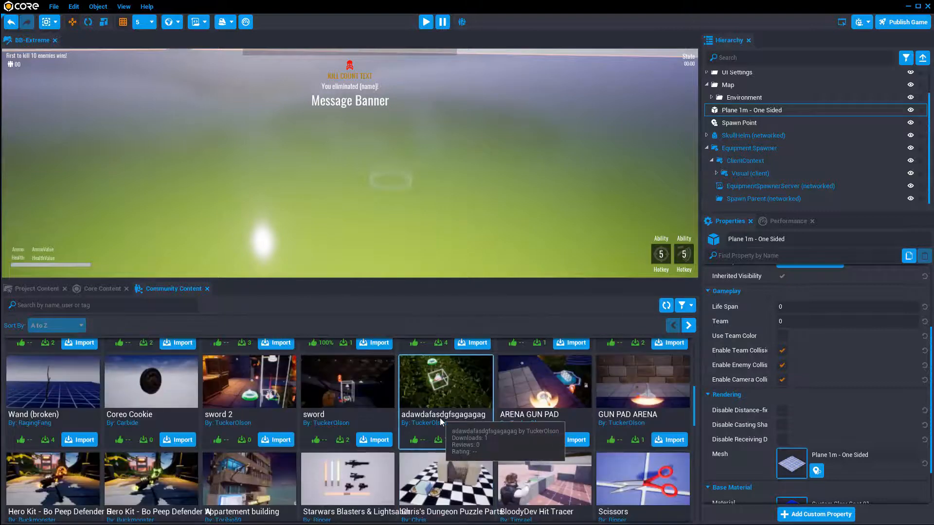
pyautogui.scroll(8, 373, 424)
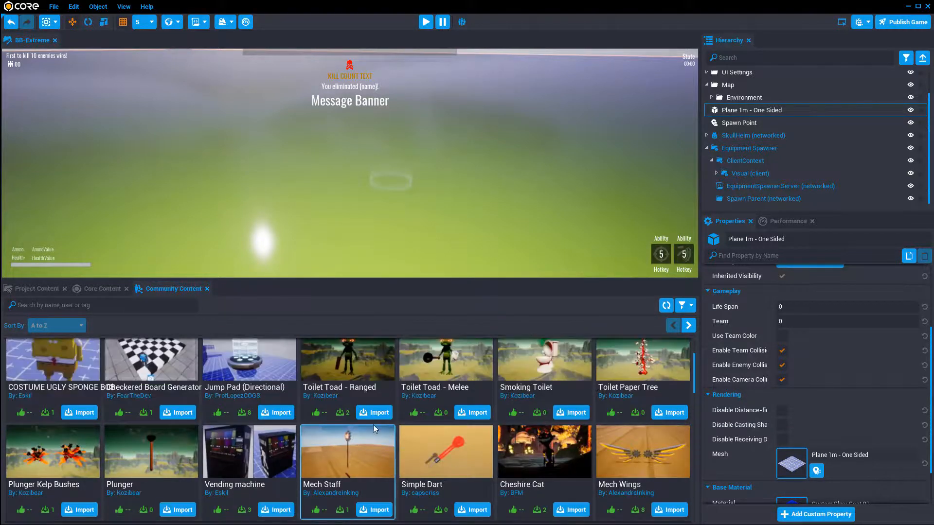
pyautogui.scroll(2, 373, 425)
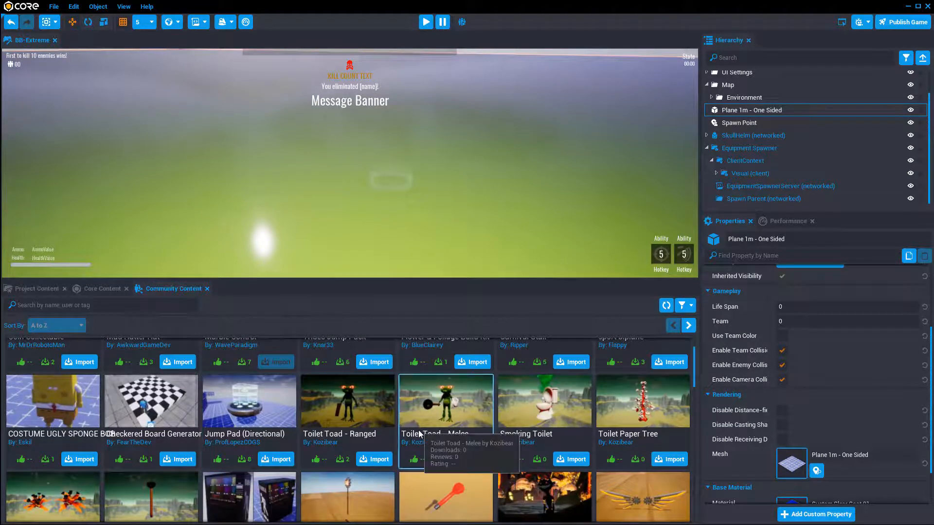